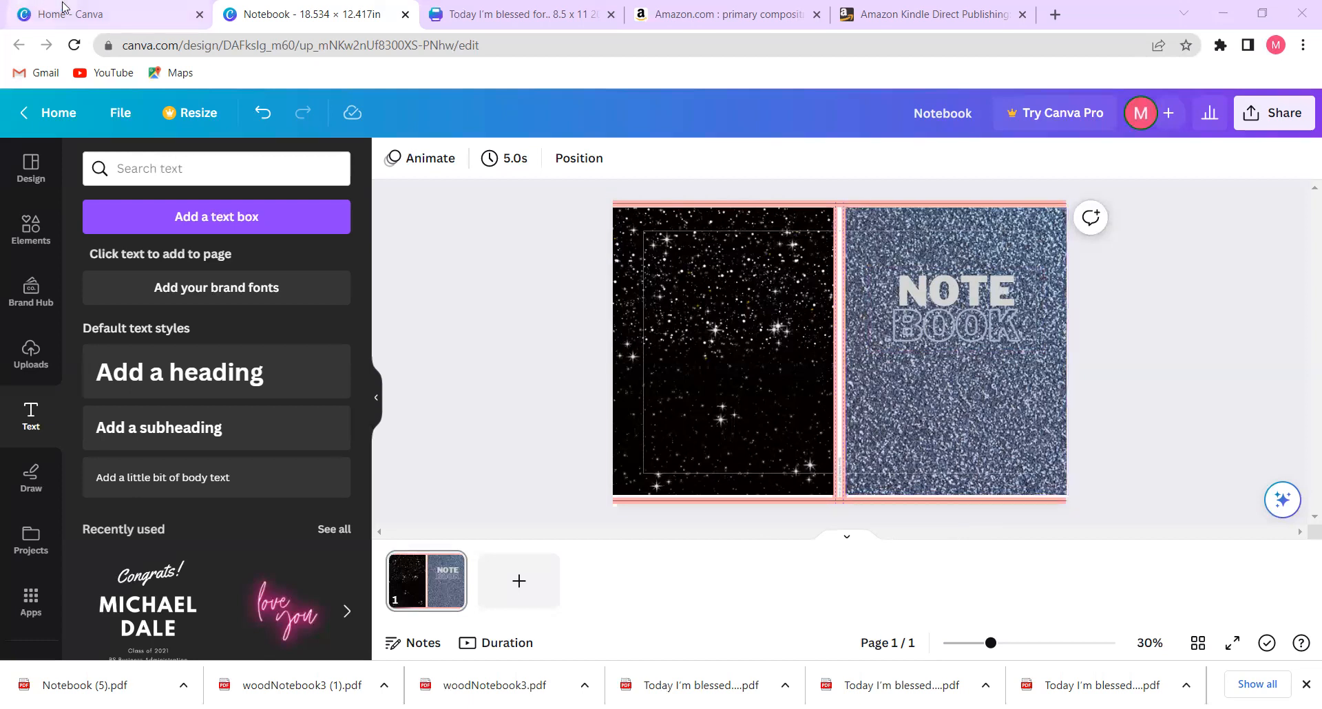
- Create a new blank custom-size design measuring 18.534 × 12.417 in
{"action": "left_click", "coordinate": [92, 13]}
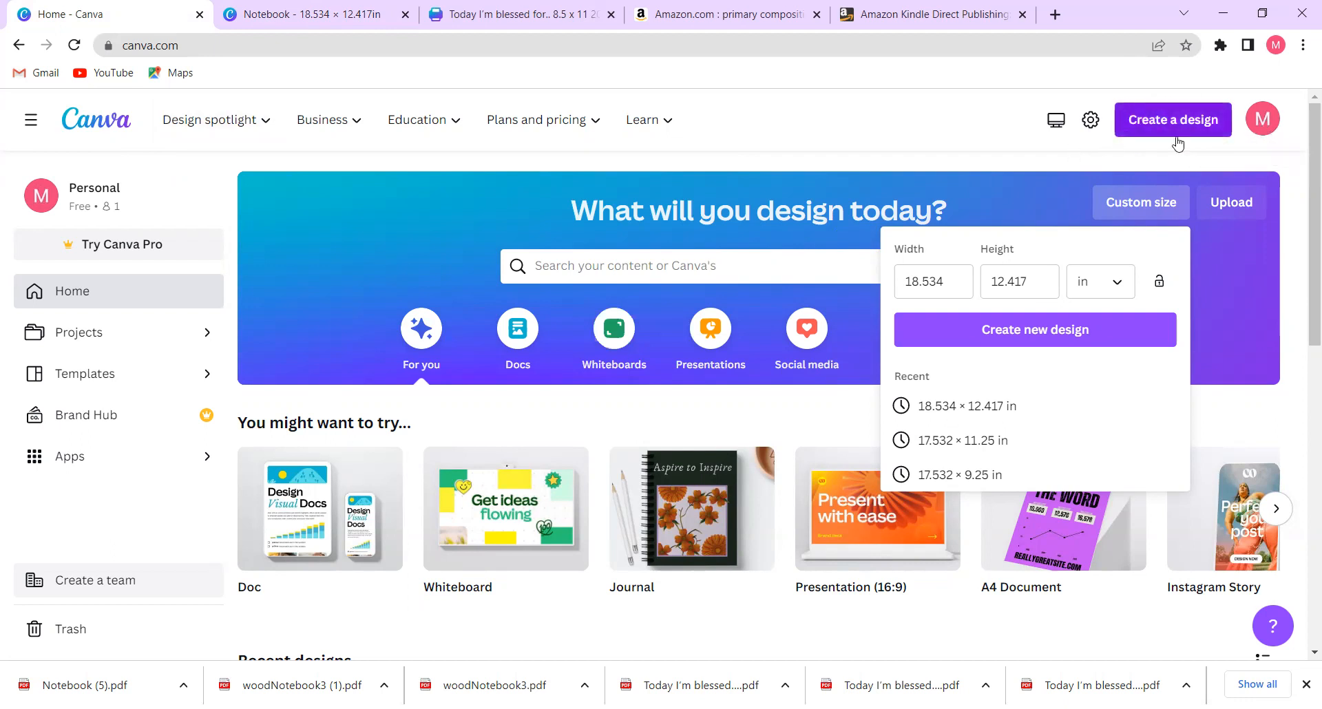
{"action": "mouse_move", "coordinate": [839, 454]}
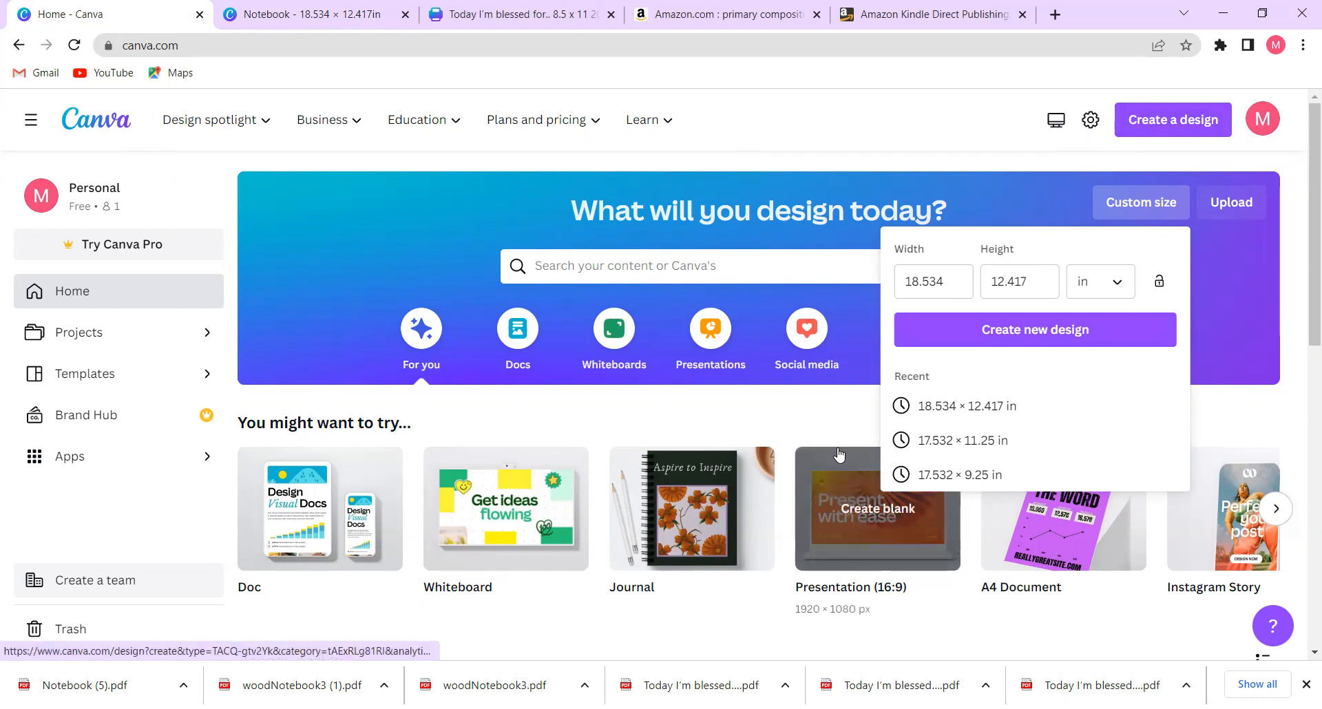
{"action": "left_click", "coordinate": [1041, 328]}
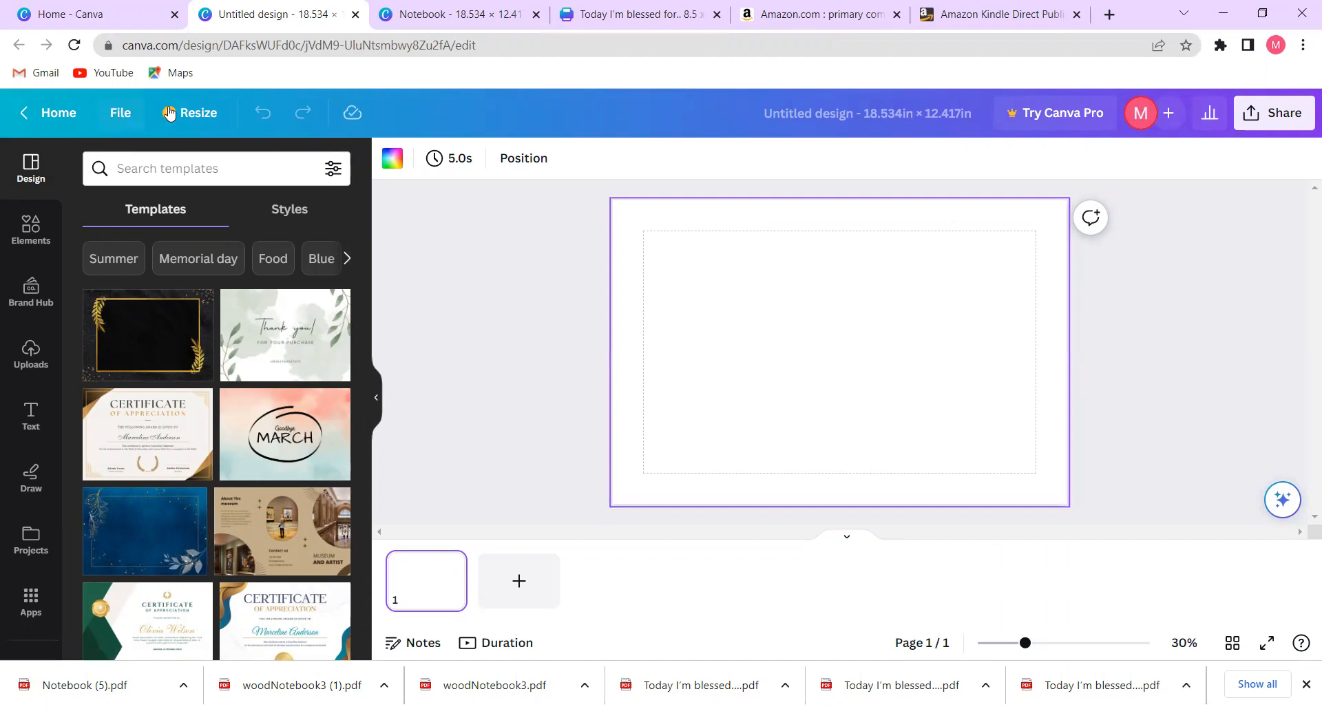
- Check the margin and print bleed options in the new design's view settings
{"action": "left_click", "coordinate": [118, 116]}
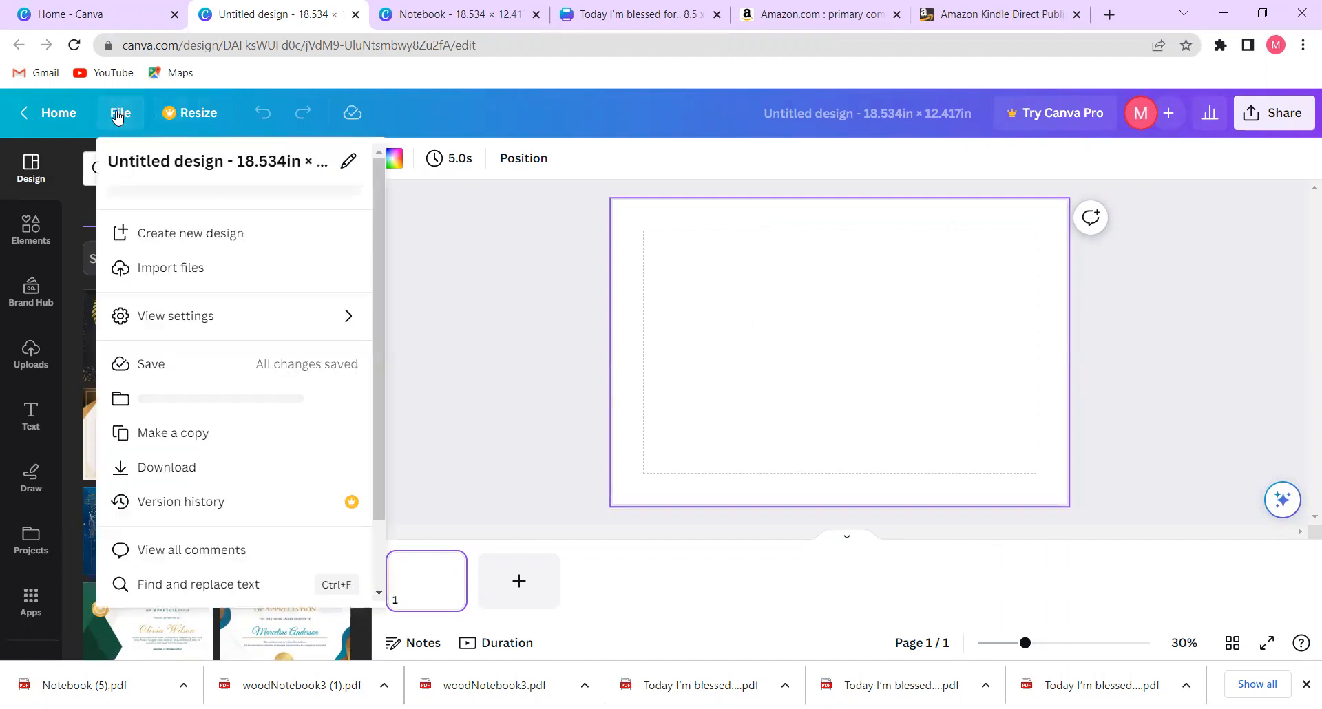
{"action": "mouse_move", "coordinate": [318, 326]}
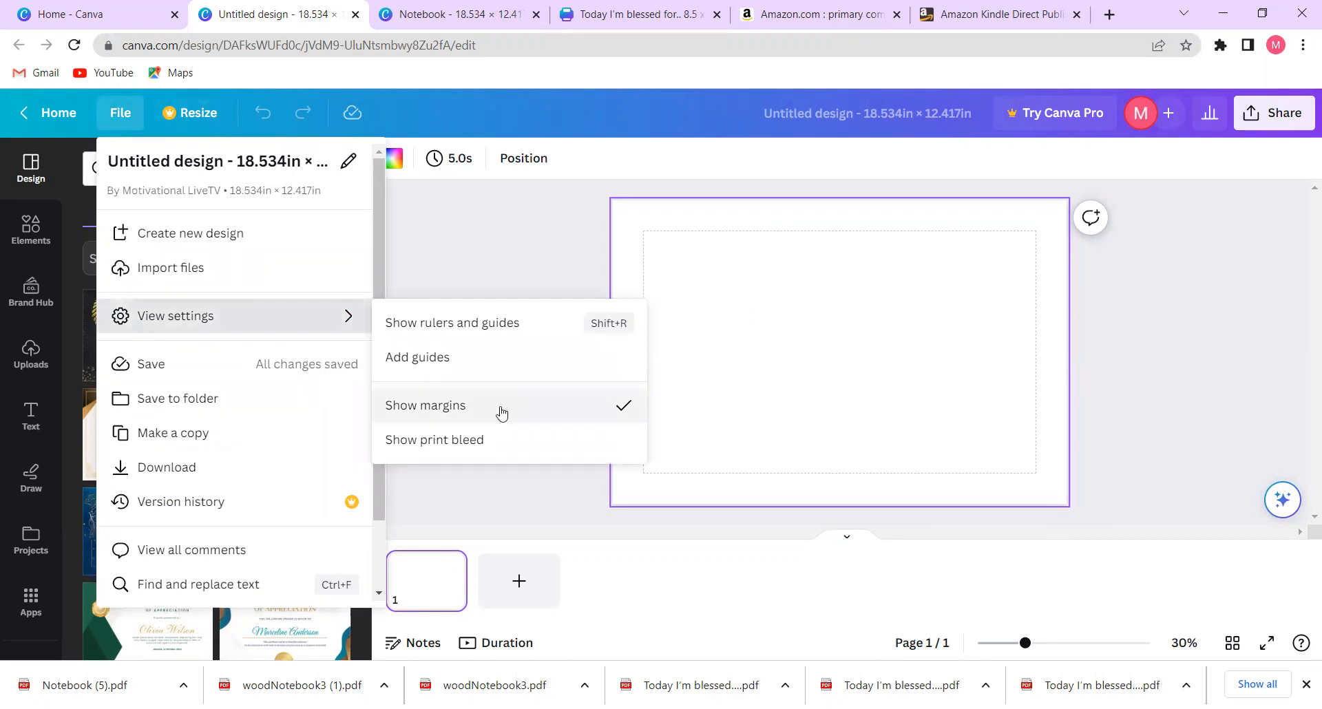
{"action": "left_click", "coordinate": [874, 370]}
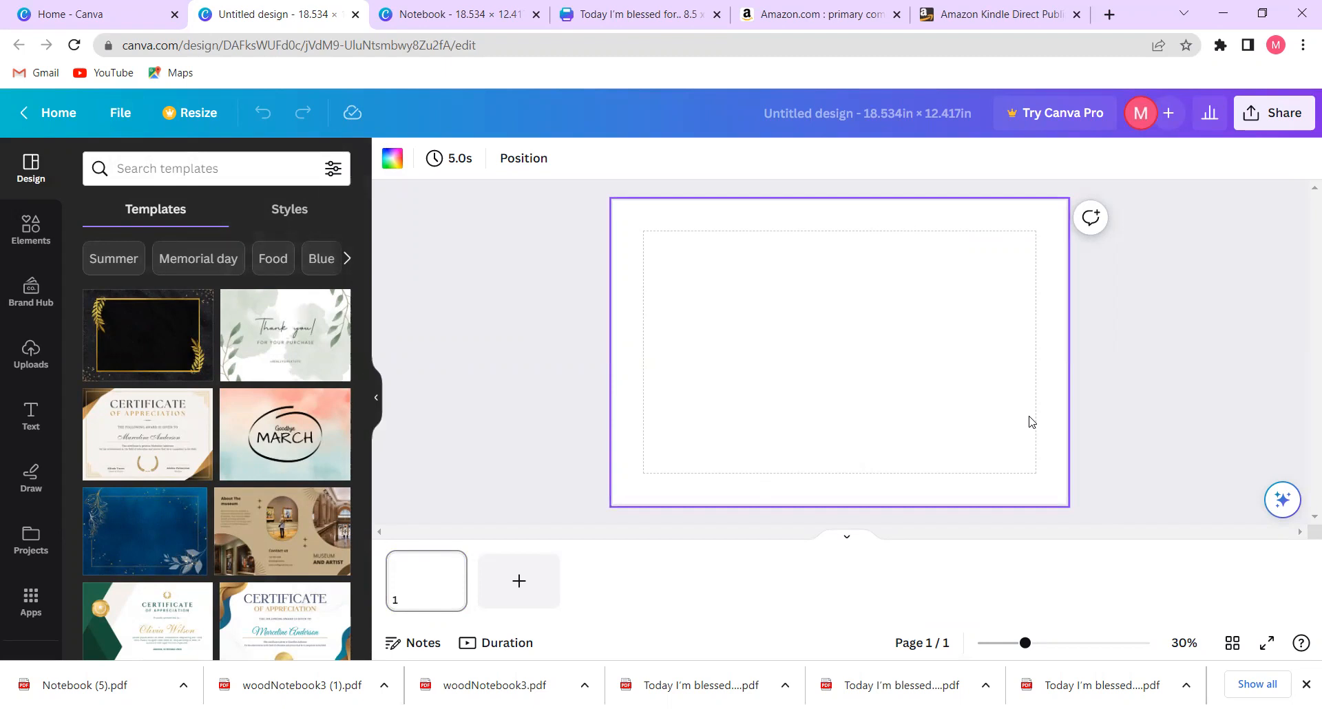
- Place the uploaded 8.5 × 11 in paperback cover template and try stretching its four sides to the page edges
{"action": "left_click", "coordinate": [31, 354]}
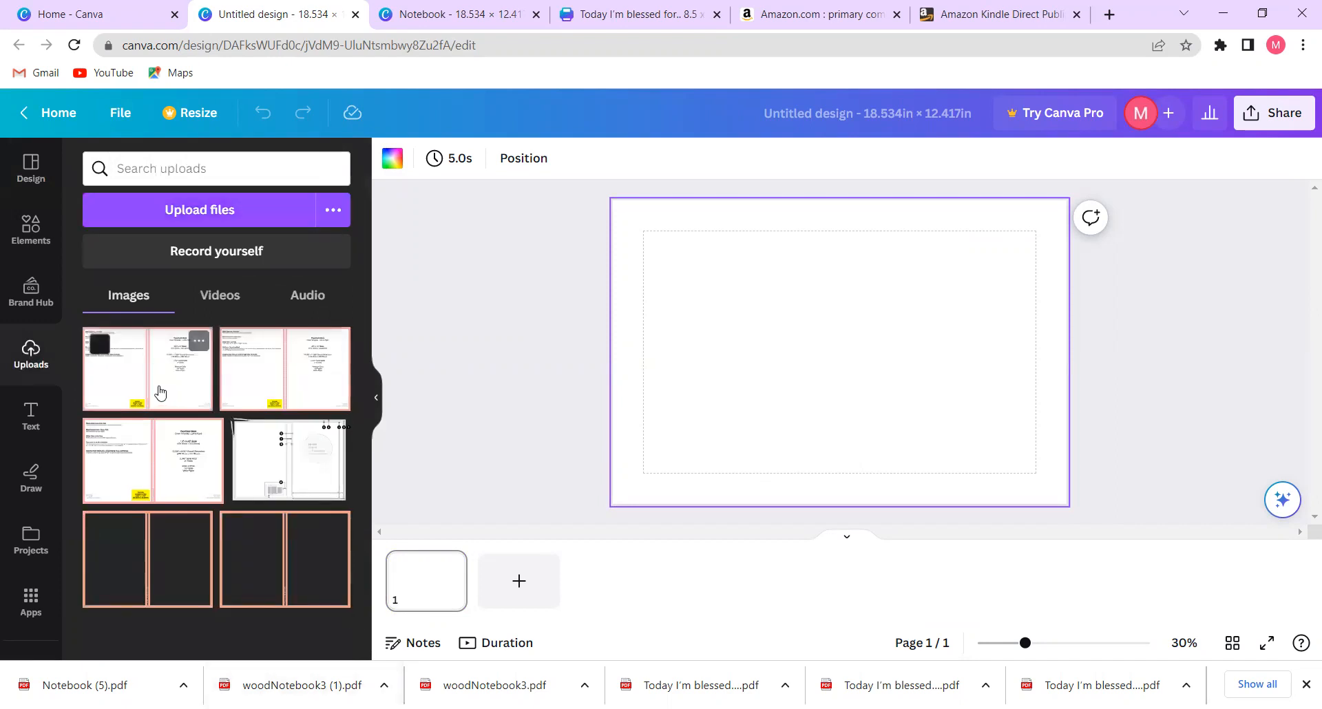
{"action": "left_click_drag", "start_coordinate": [159, 392], "coordinate": [435, 381]}
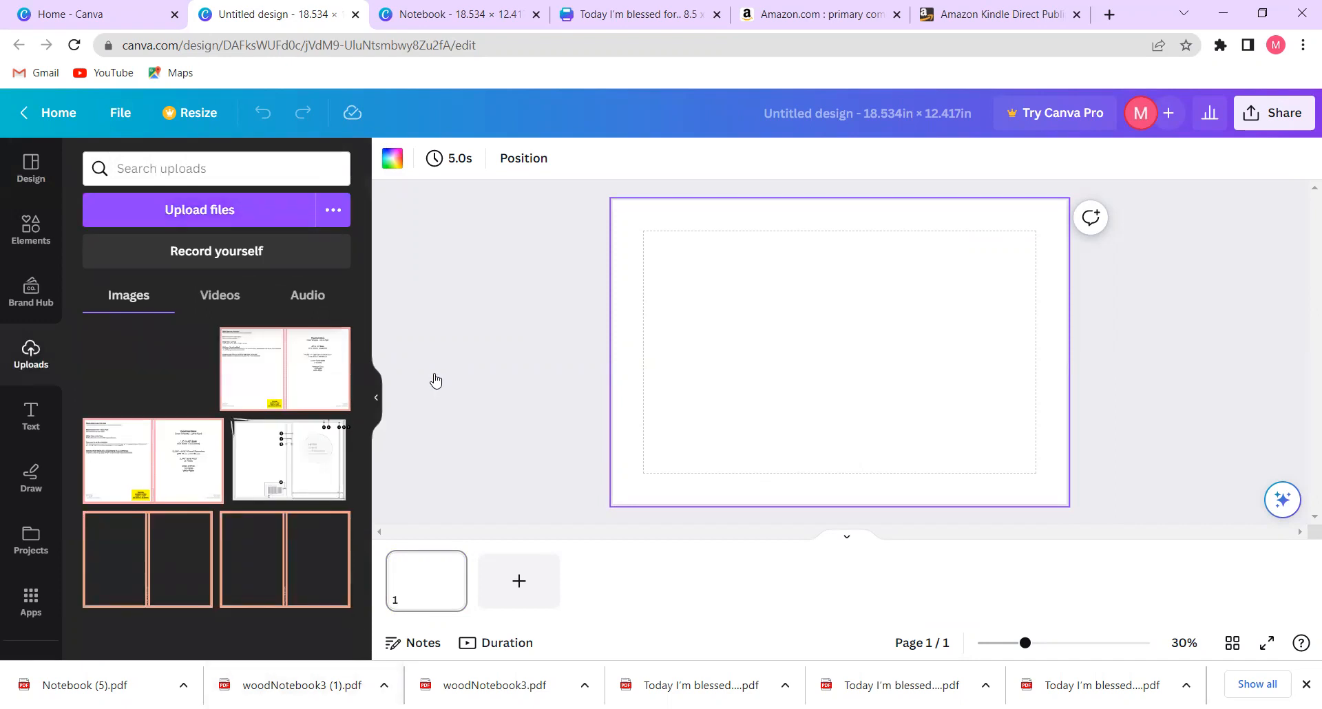
{"action": "left_click_drag", "start_coordinate": [784, 292], "coordinate": [754, 305]}
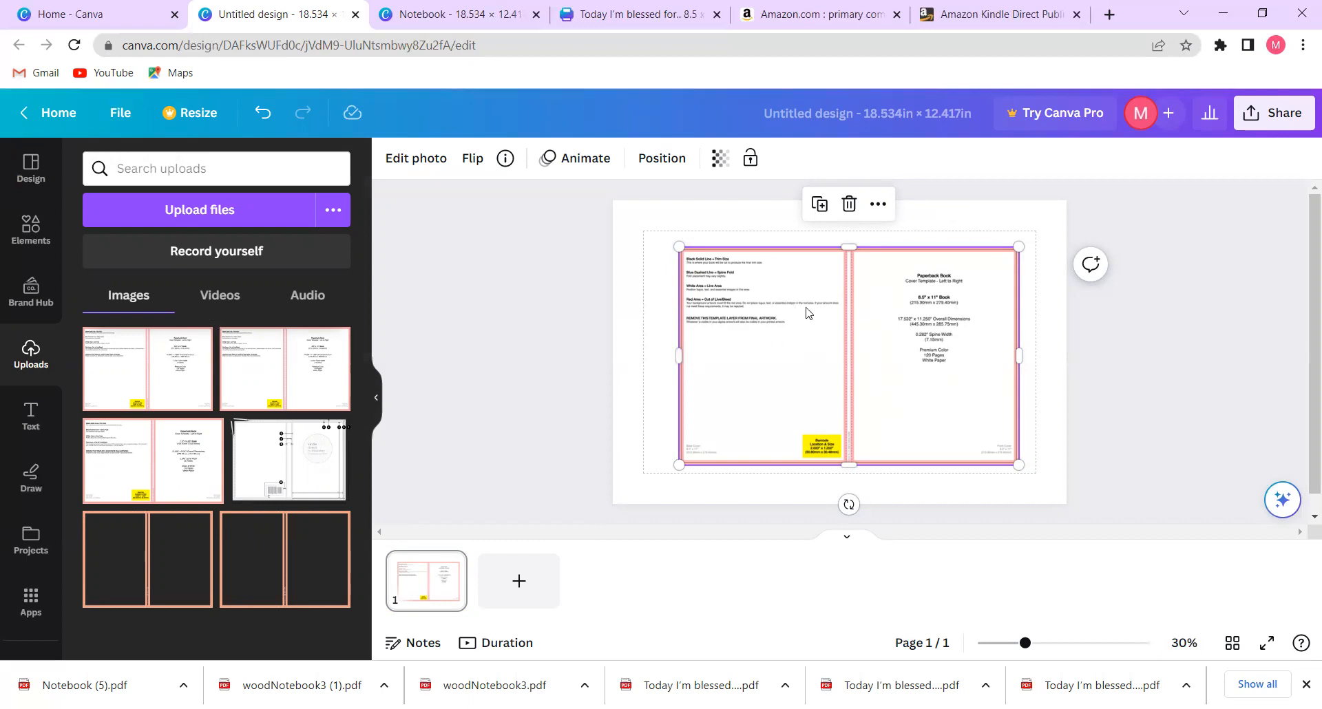
{"action": "left_click_drag", "start_coordinate": [808, 313], "coordinate": [789, 292]}
{"action": "left_click_drag", "start_coordinate": [831, 445], "coordinate": [839, 505]}
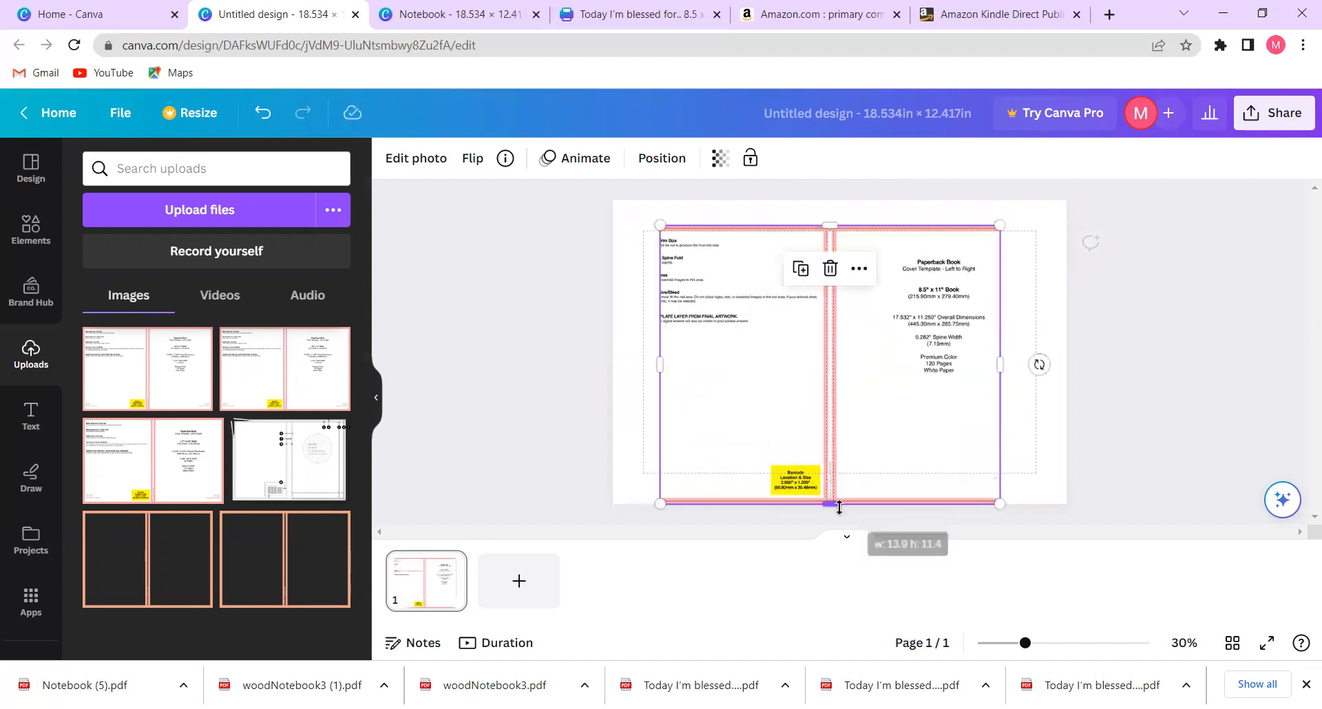
{"action": "left_click_drag", "start_coordinate": [831, 225], "coordinate": [830, 201]}
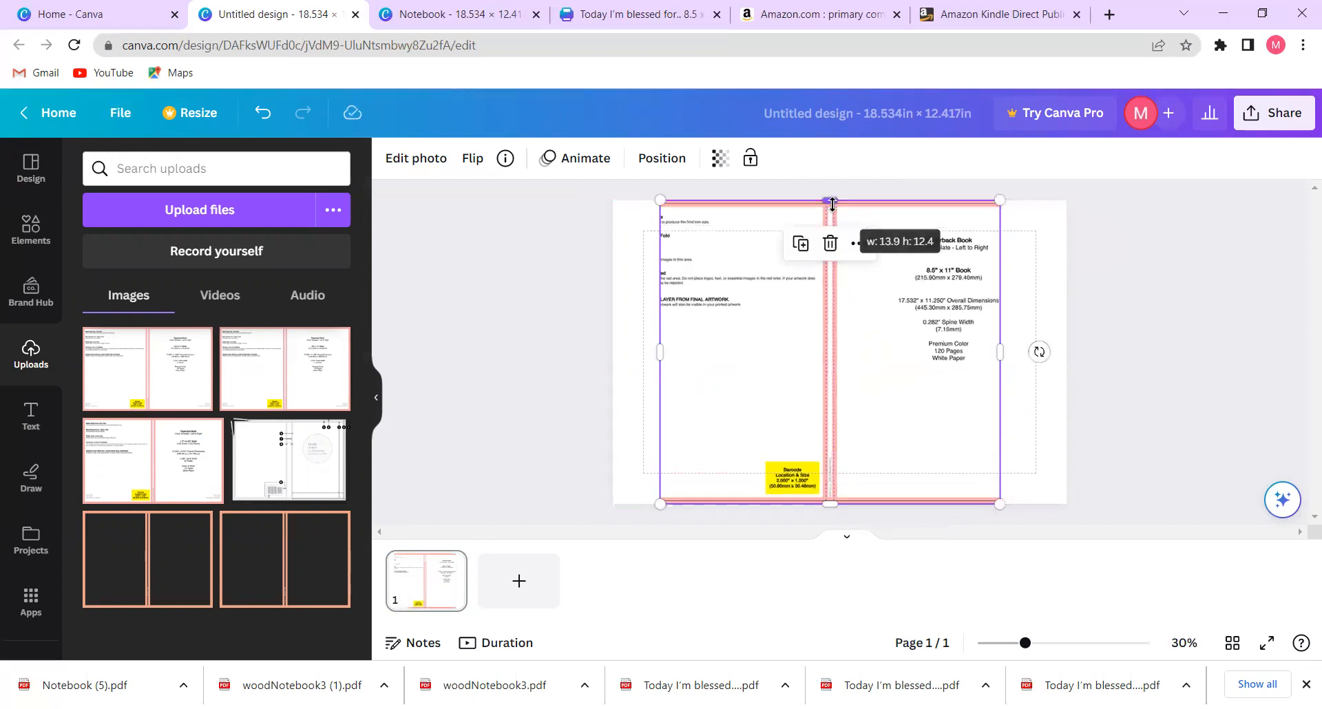
{"action": "left_click_drag", "start_coordinate": [660, 352], "coordinate": [614, 353]}
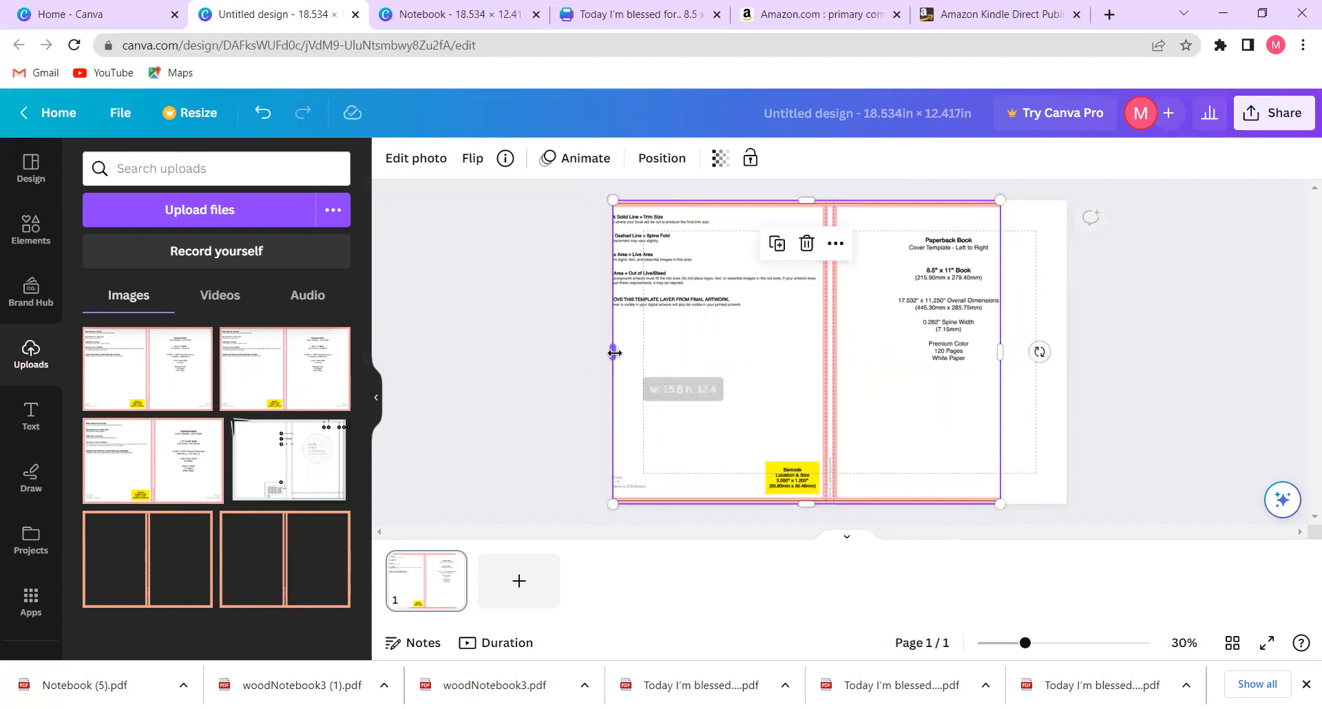
{"action": "left_click_drag", "start_coordinate": [1003, 349], "coordinate": [1067, 357]}
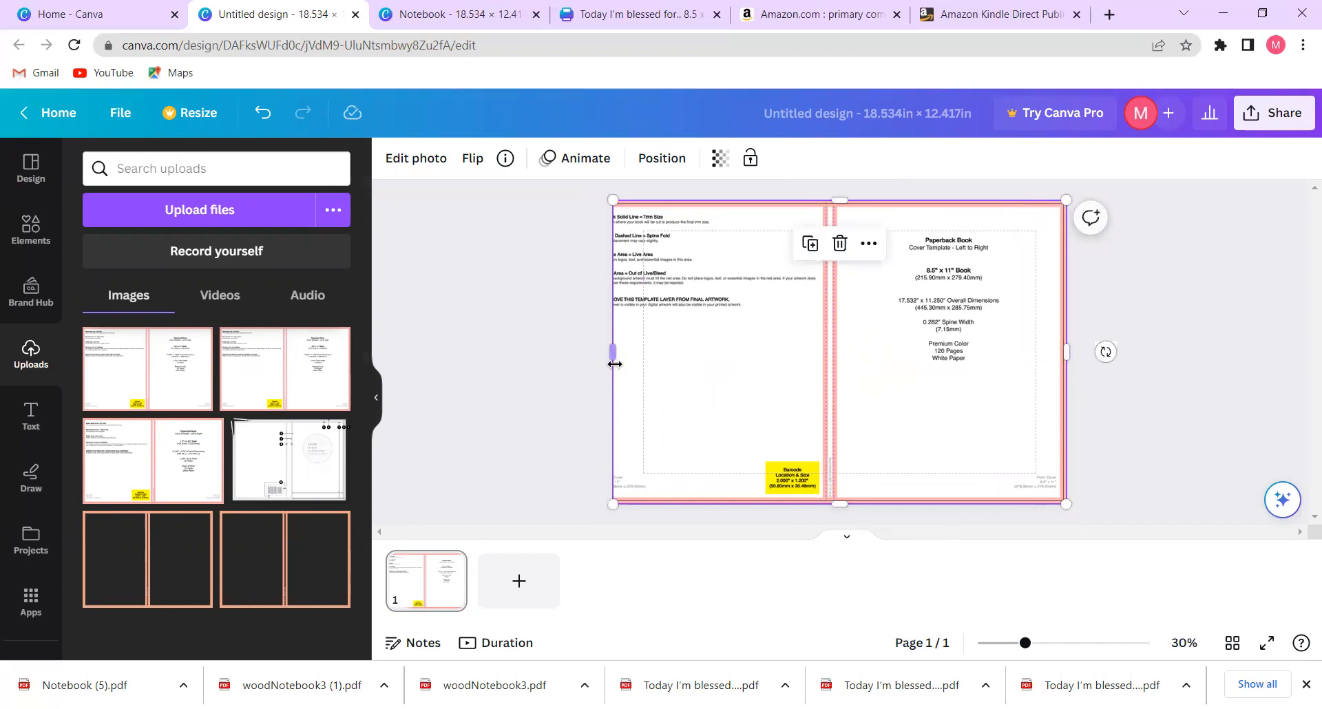
- Try fine-tuning the template's edges and shifting it sideways to centre the spine, and delete it from the page
{"action": "mouse_move", "coordinate": [613, 355]}
{"action": "left_mouse_down"}
{"action": "mouse_move", "coordinate": [652, 351]}
{"action": "mouse_move", "coordinate": [617, 345]}
{"action": "left_mouse_up"}
{"action": "mouse_move", "coordinate": [1064, 355]}
{"action": "left_mouse_down"}
{"action": "mouse_move", "coordinate": [1024, 357]}
{"action": "mouse_move", "coordinate": [1065, 352]}
{"action": "left_mouse_up"}
{"action": "left_click_drag", "start_coordinate": [842, 499], "coordinate": [821, 493]}
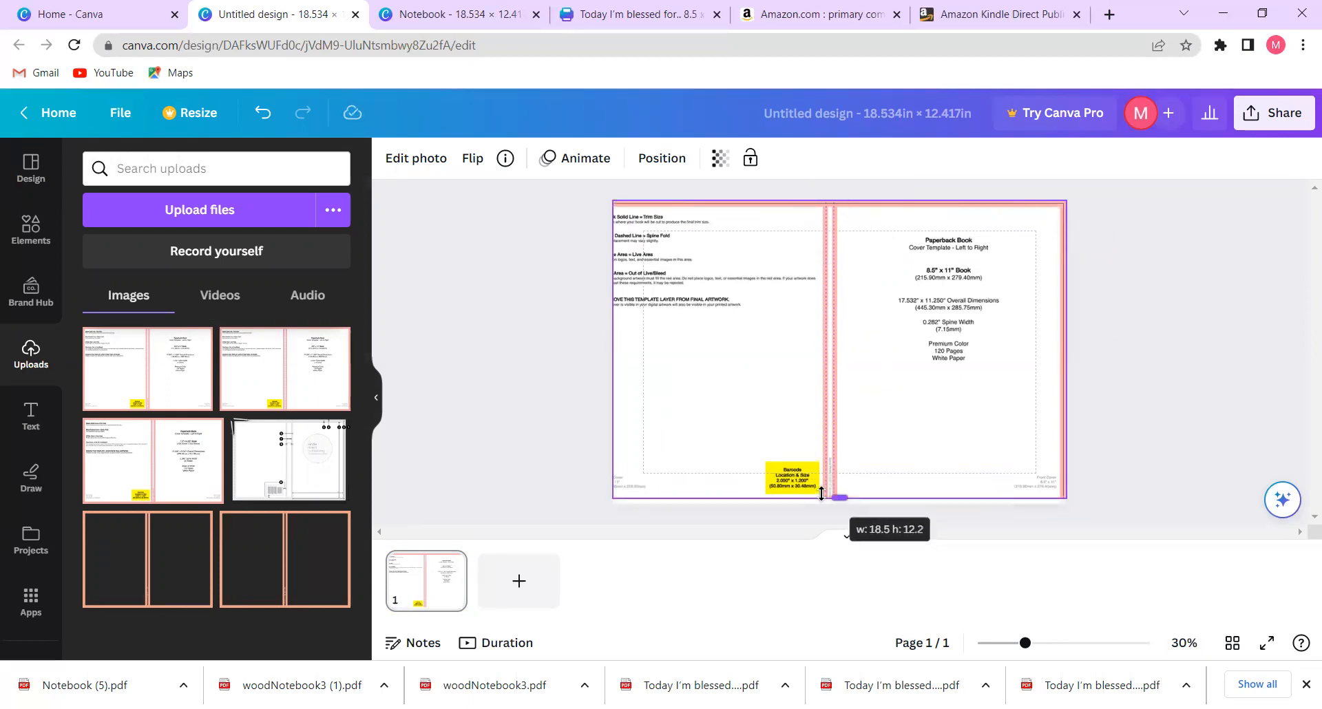
{"action": "left_click_drag", "start_coordinate": [821, 494], "coordinate": [820, 500]}
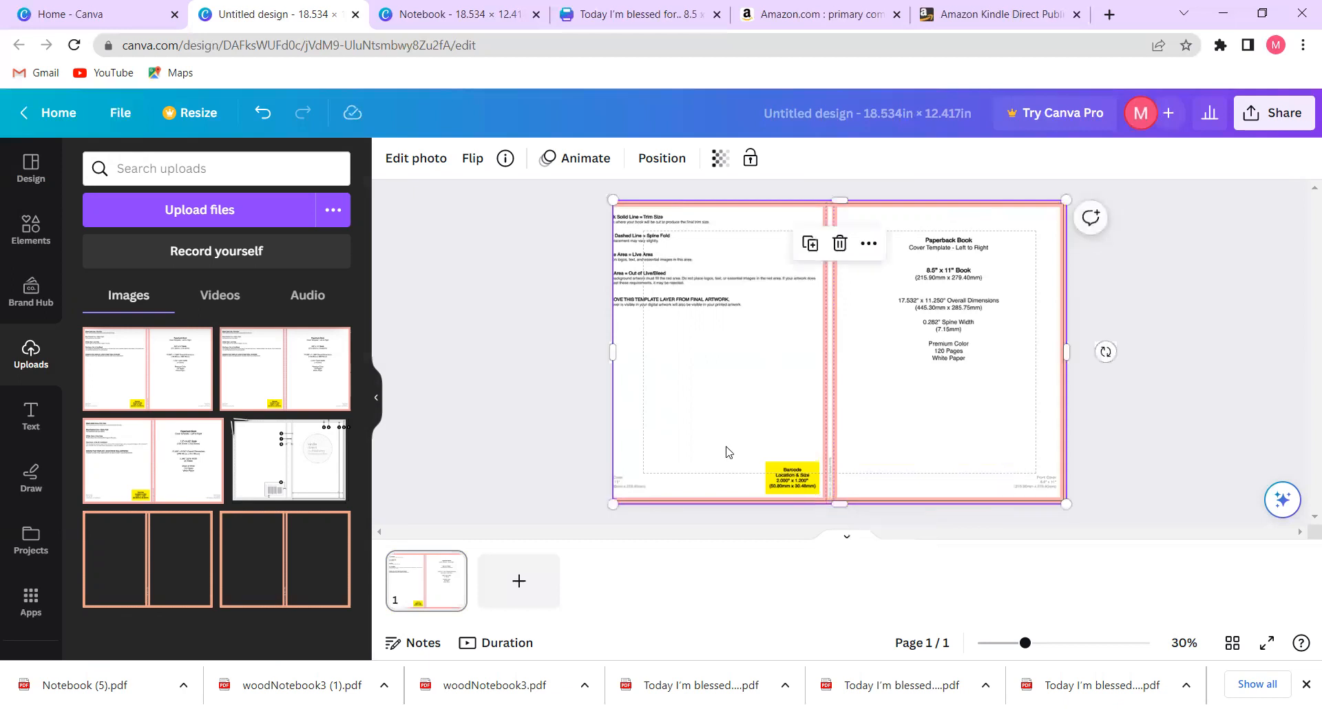
{"action": "left_click_drag", "start_coordinate": [731, 406], "coordinate": [751, 406]}
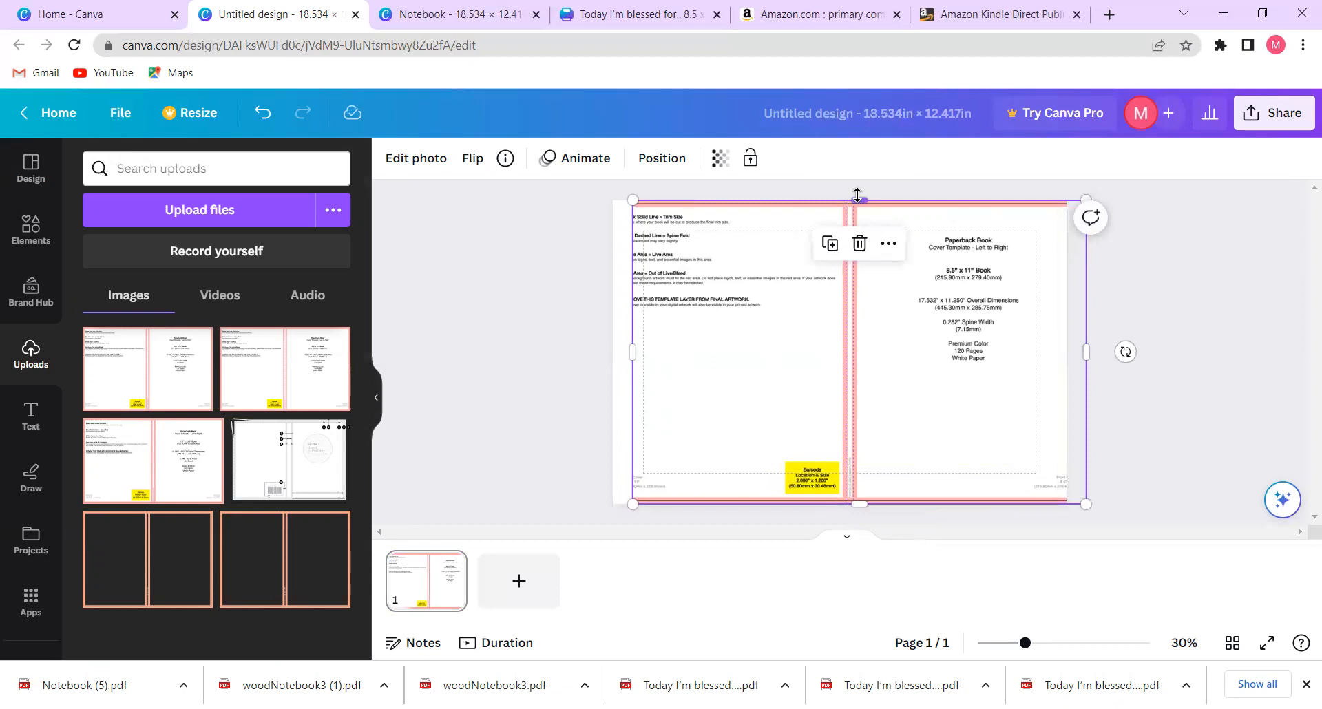
{"action": "left_click_drag", "start_coordinate": [846, 200], "coordinate": [844, 200]}
{"action": "left_click", "coordinate": [858, 244]}
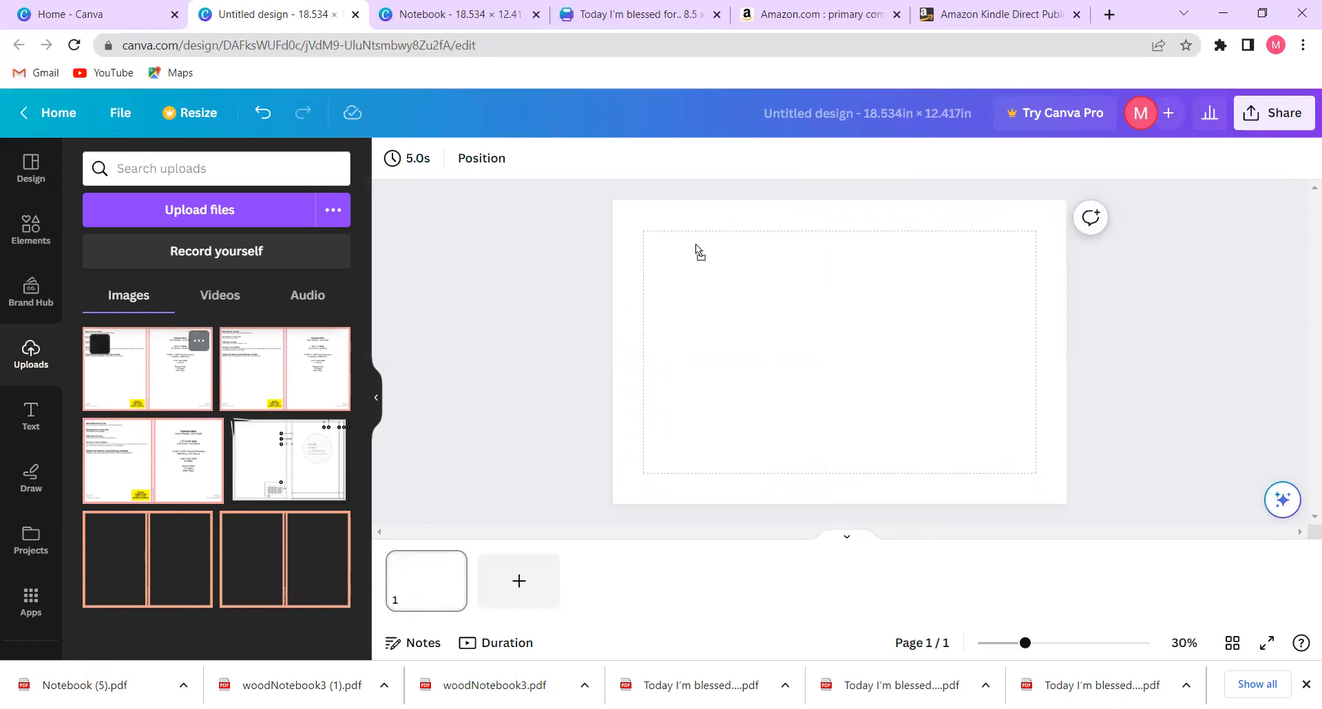
- Place the cover template again, try stretching it down and out to both page sides, and delete it
{"action": "left_click_drag", "start_coordinate": [703, 235], "coordinate": [704, 237]}
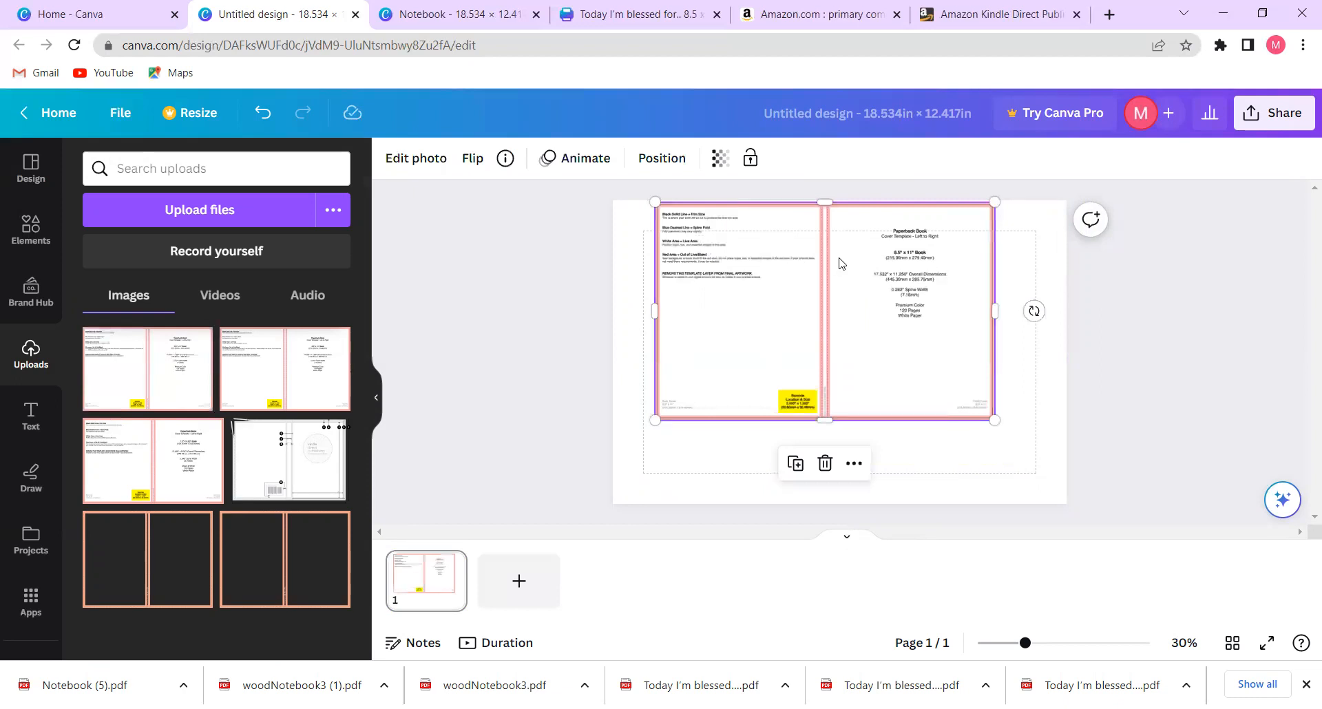
{"action": "left_click_drag", "start_coordinate": [838, 262], "coordinate": [839, 258]}
{"action": "left_click_drag", "start_coordinate": [828, 417], "coordinate": [835, 504]}
{"action": "left_click_drag", "start_coordinate": [658, 350], "coordinate": [612, 348]}
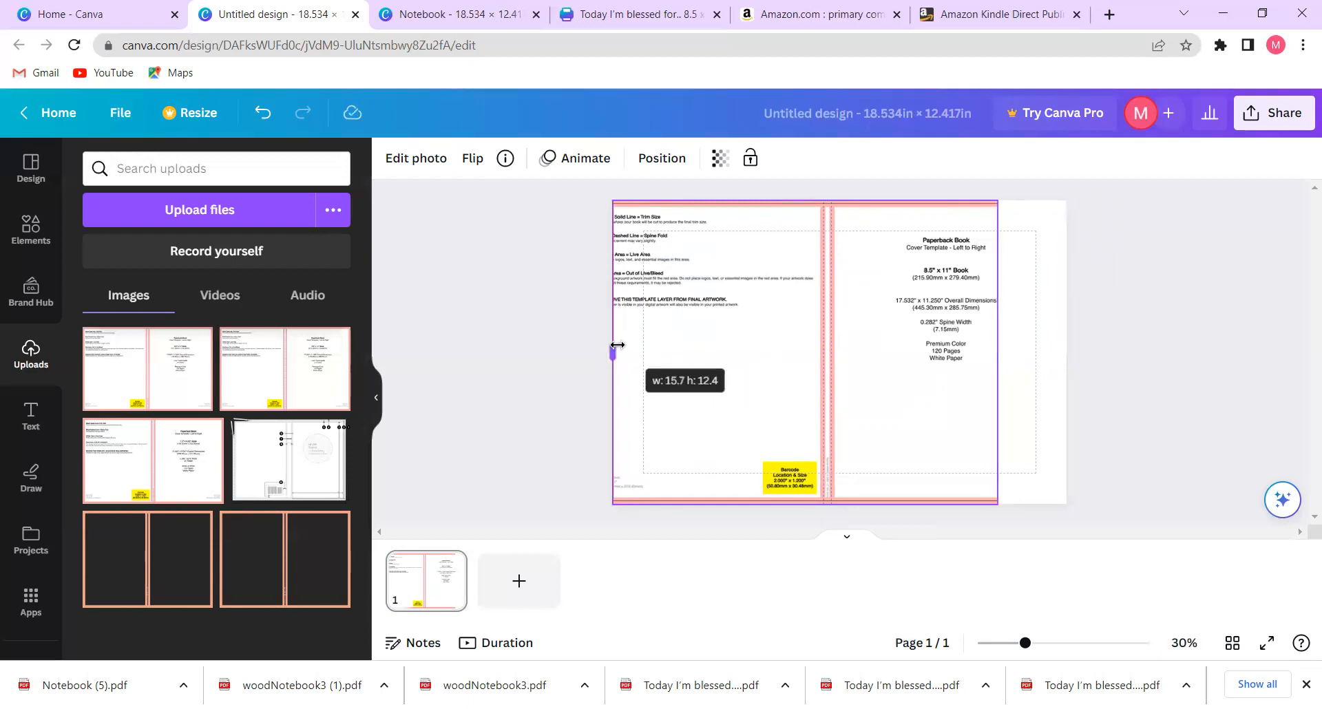
{"action": "left_click_drag", "start_coordinate": [997, 351], "coordinate": [1067, 364]}
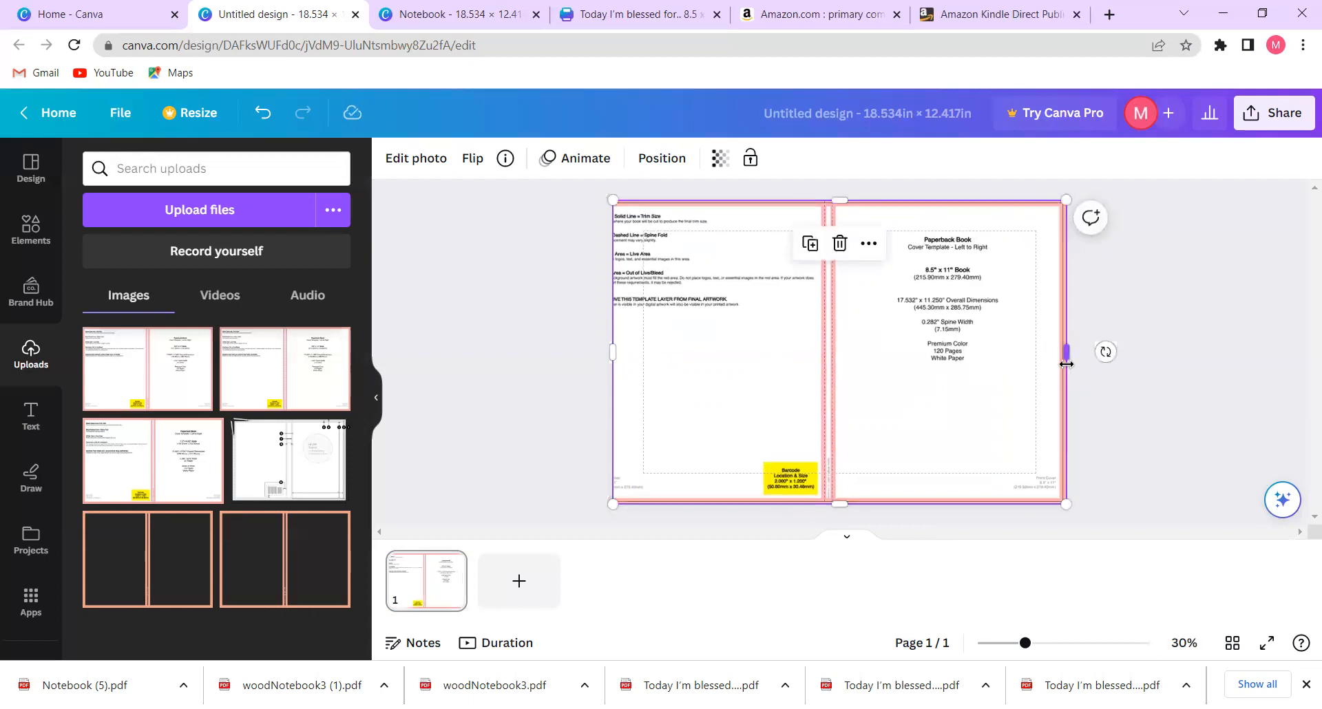
{"action": "left_click", "coordinate": [1181, 355]}
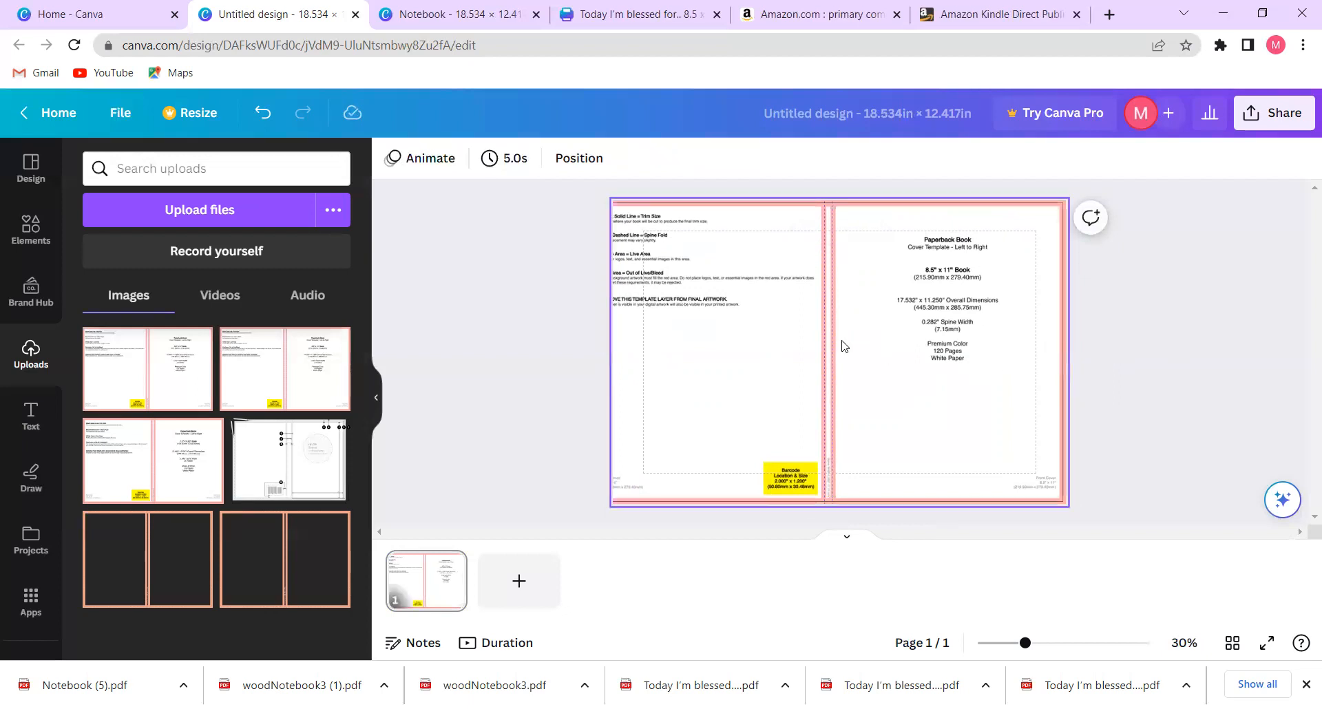
{"action": "left_click", "coordinate": [737, 357]}
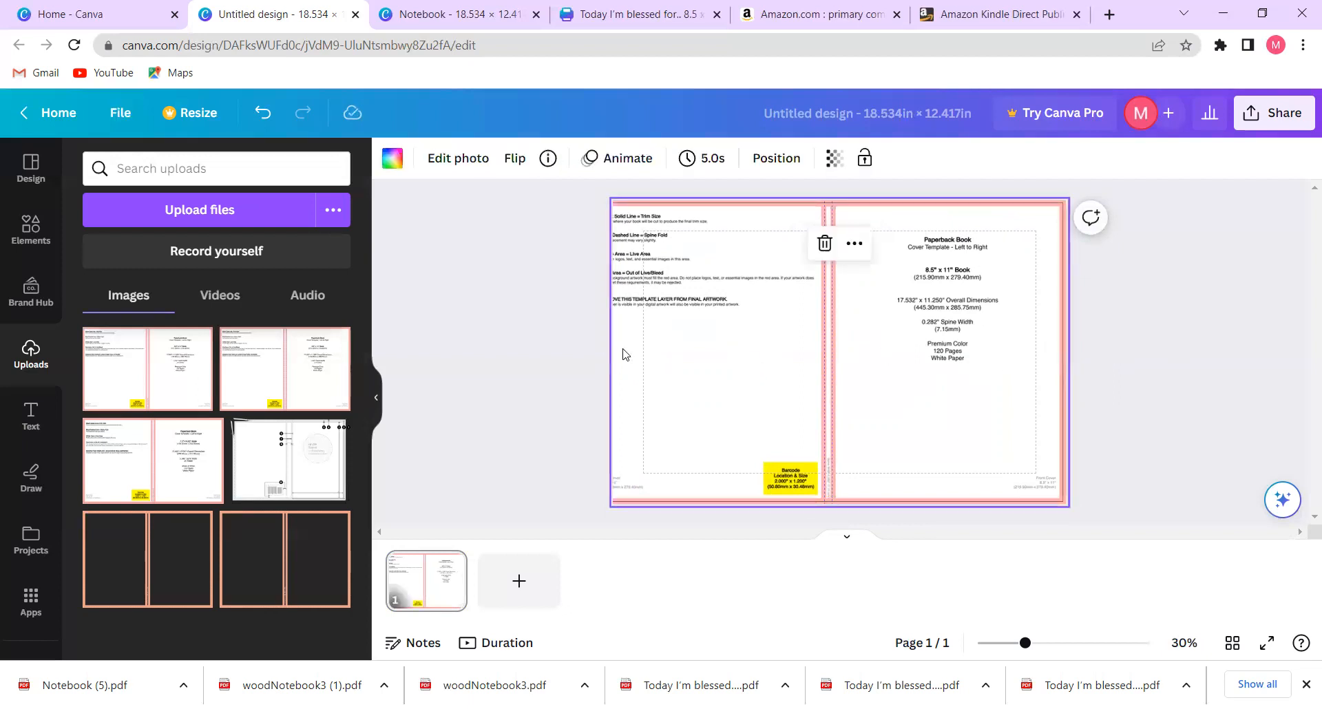
{"action": "left_click", "coordinate": [826, 244]}
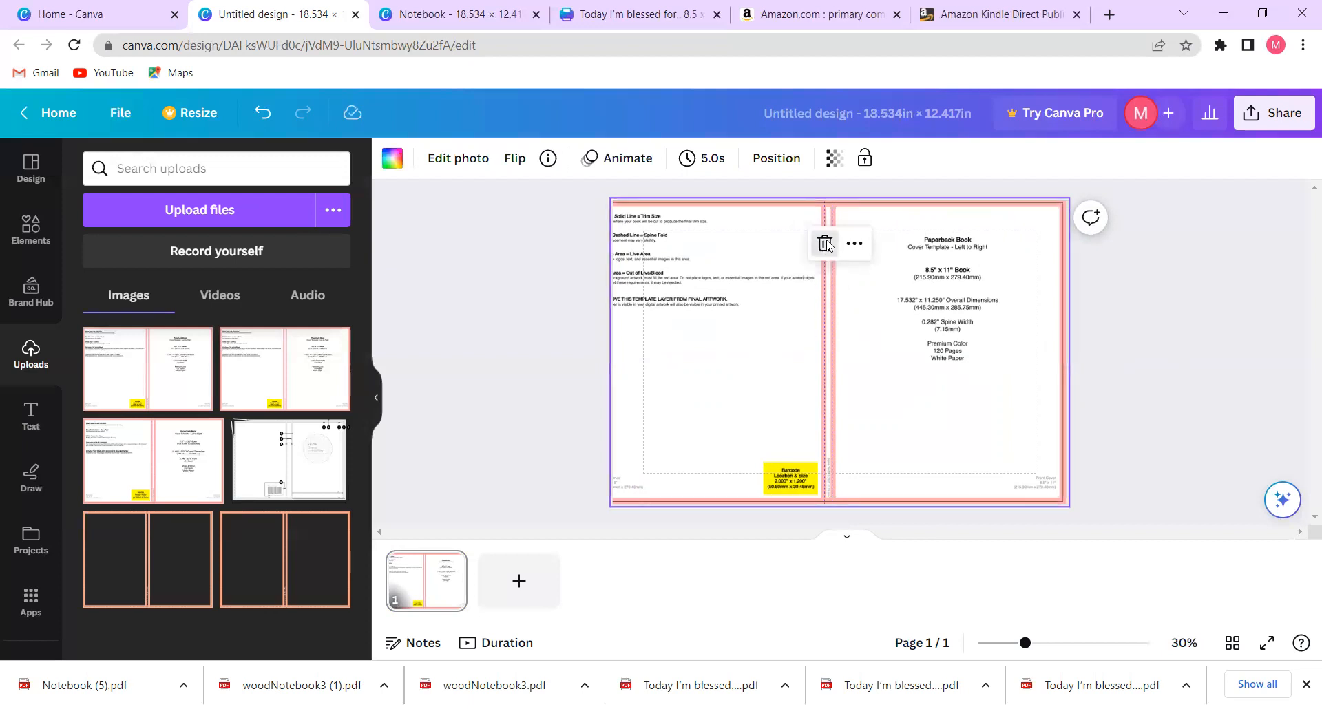
- Try aligning the cover template to the page's upper-left corner, widening then heightening it to fill the page, and delete it
{"action": "left_click_drag", "start_coordinate": [157, 375], "coordinate": [688, 241]}
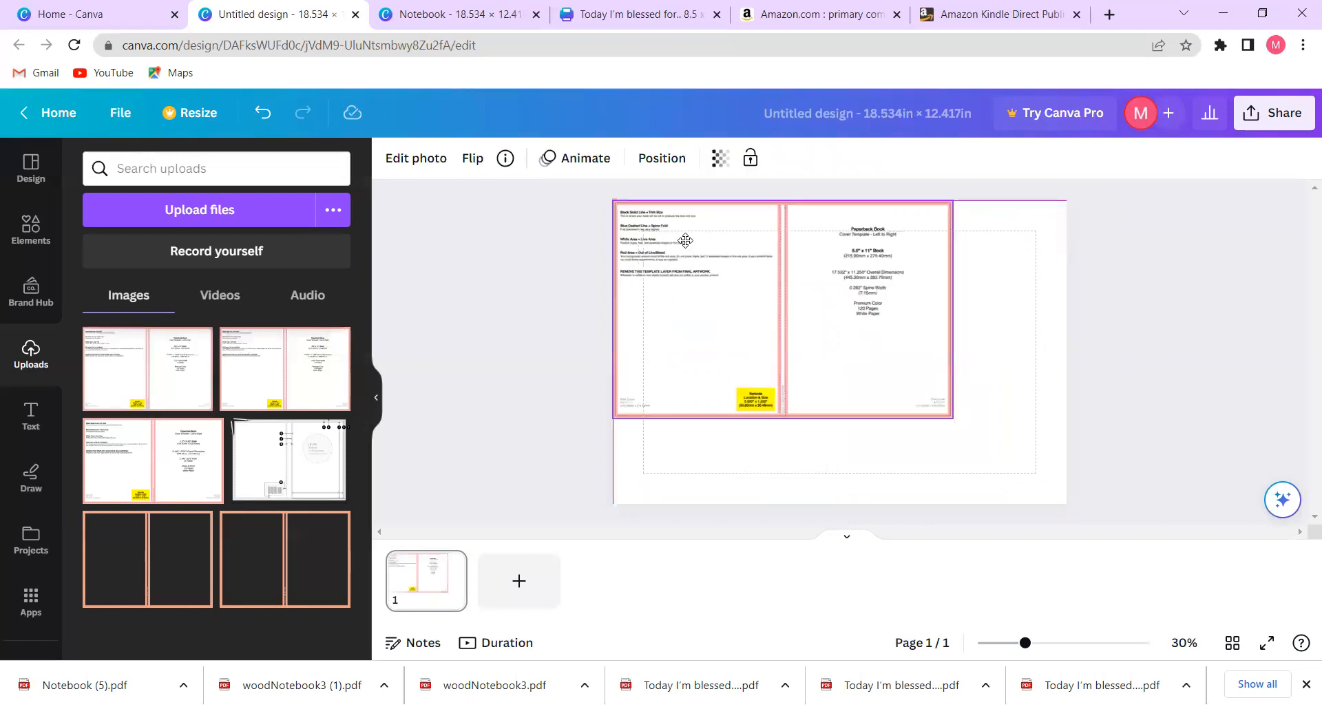
{"action": "left_click_drag", "start_coordinate": [952, 308], "coordinate": [1066, 310]}
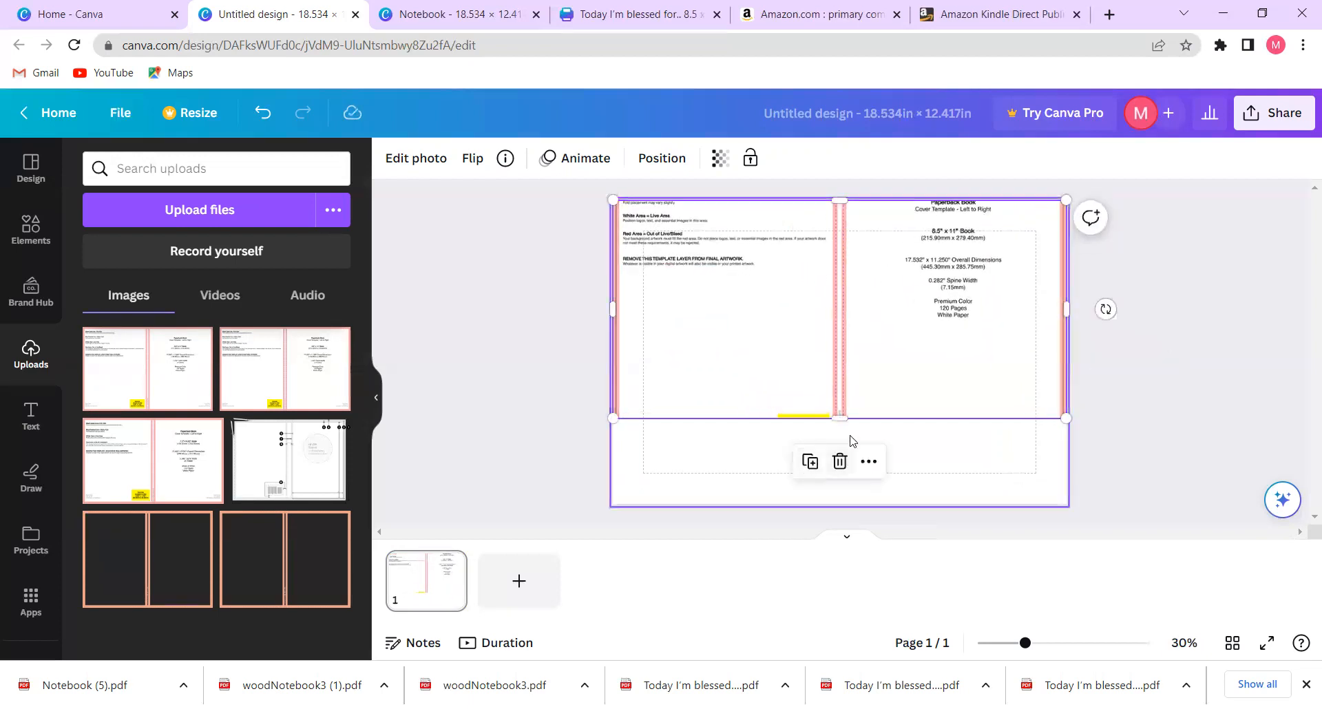
{"action": "left_click_drag", "start_coordinate": [839, 418], "coordinate": [860, 505]}
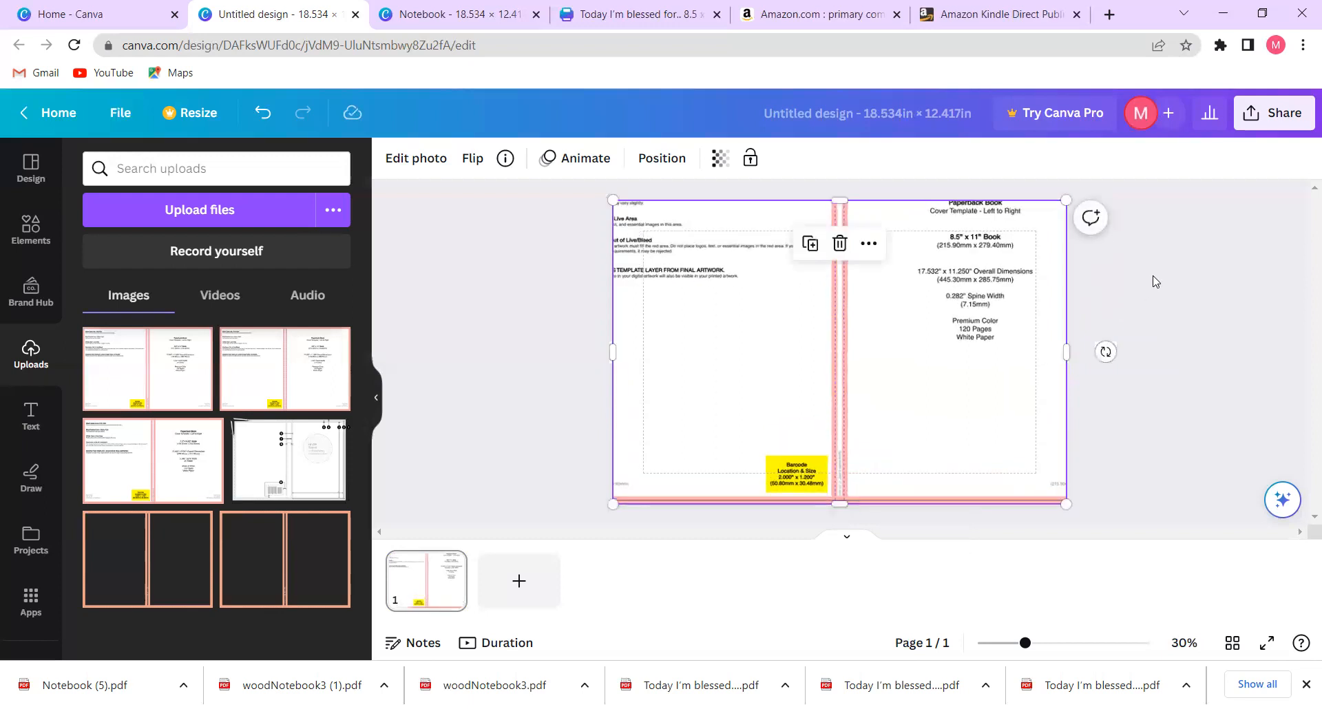
{"action": "left_click", "coordinate": [839, 243]}
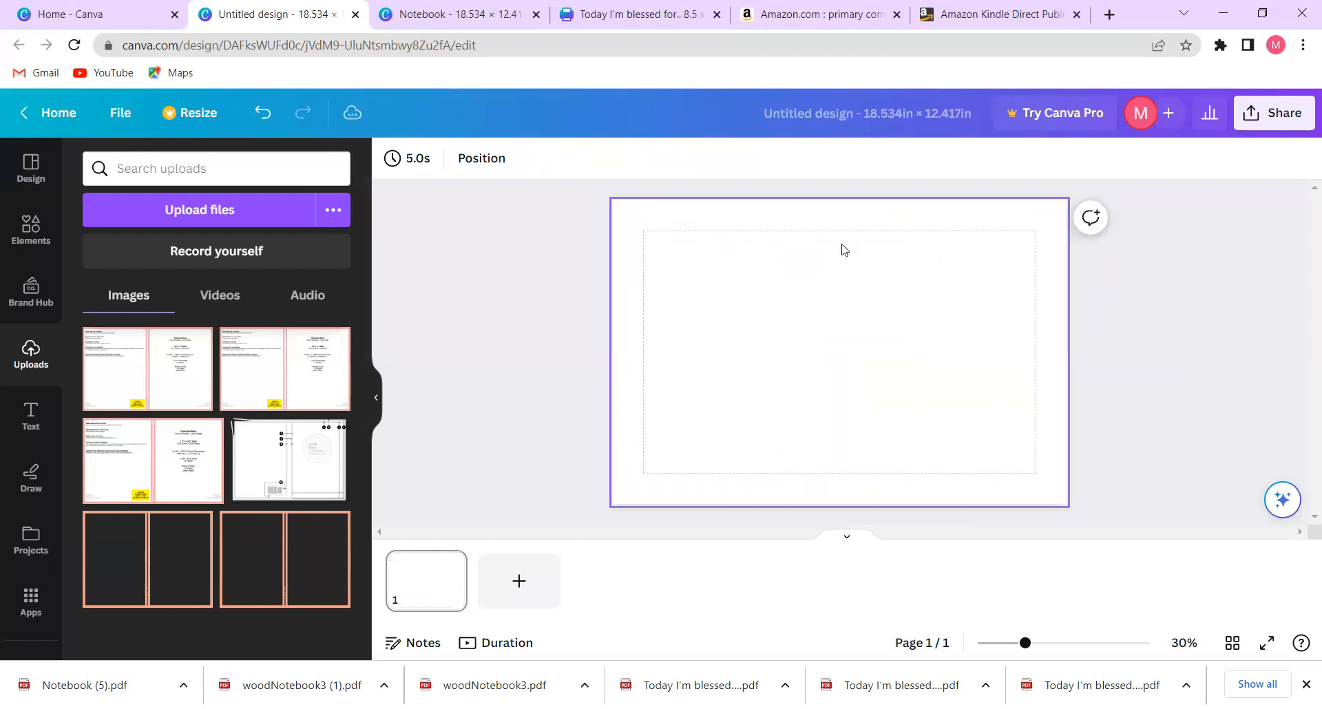
- Repeat the corner-aligned template placement, try filling the page at about 18.5 × 12.4 in, and delete the template
{"action": "left_click", "coordinate": [161, 381]}
{"action": "left_click_drag", "start_coordinate": [810, 332], "coordinate": [751, 287]}
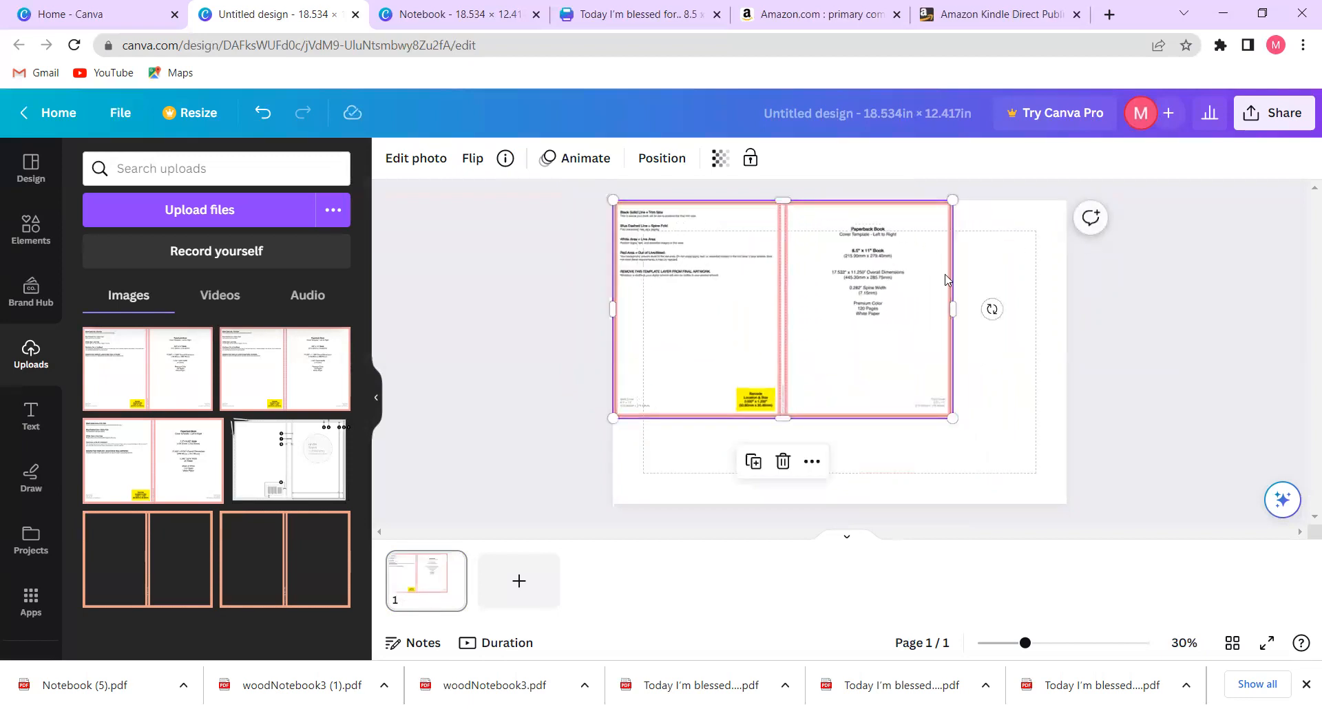
{"action": "left_click_drag", "start_coordinate": [957, 299], "coordinate": [1067, 307]}
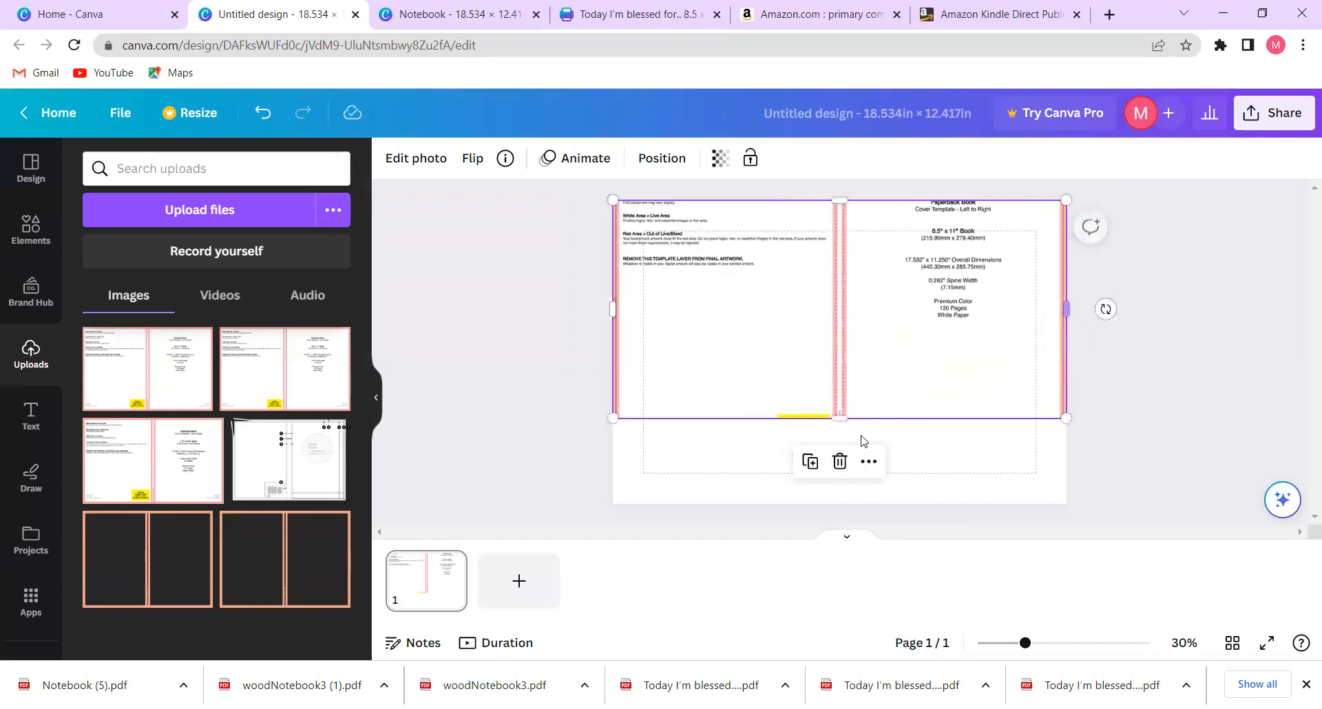
{"action": "left_click_drag", "start_coordinate": [841, 421], "coordinate": [860, 501]}
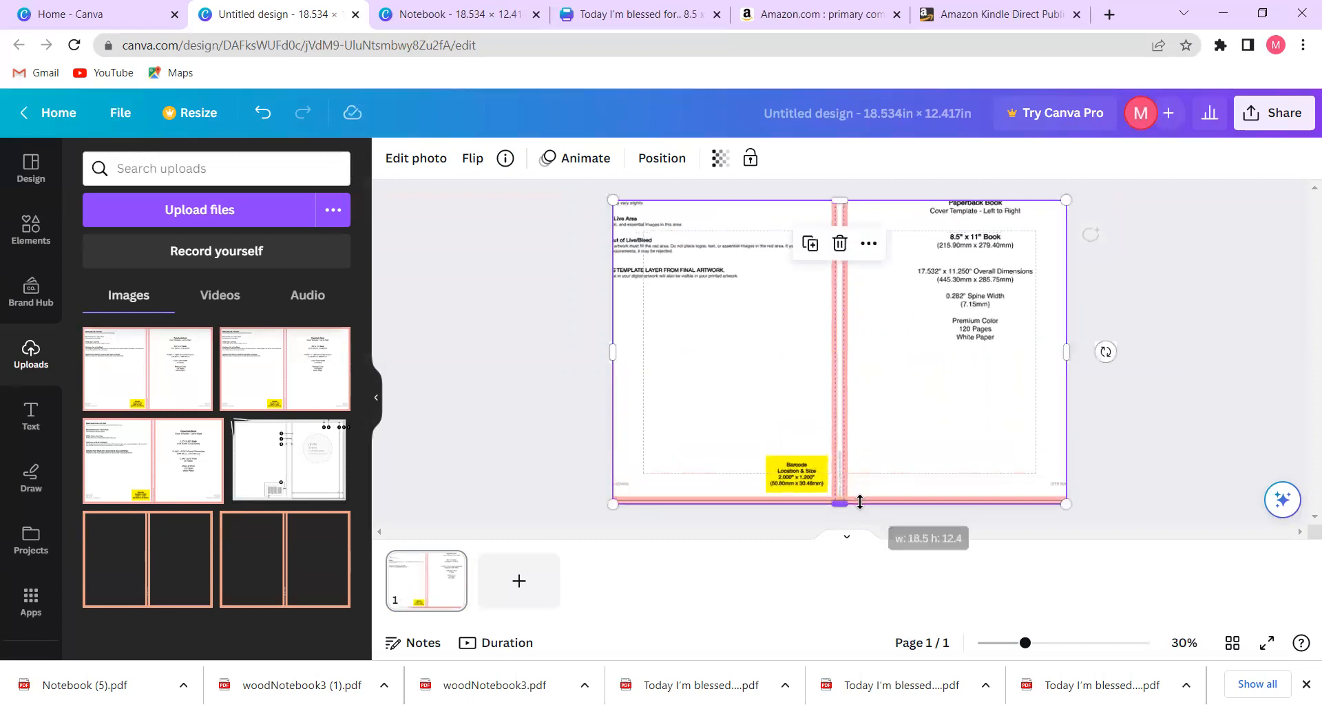
{"action": "left_click", "coordinate": [839, 248]}
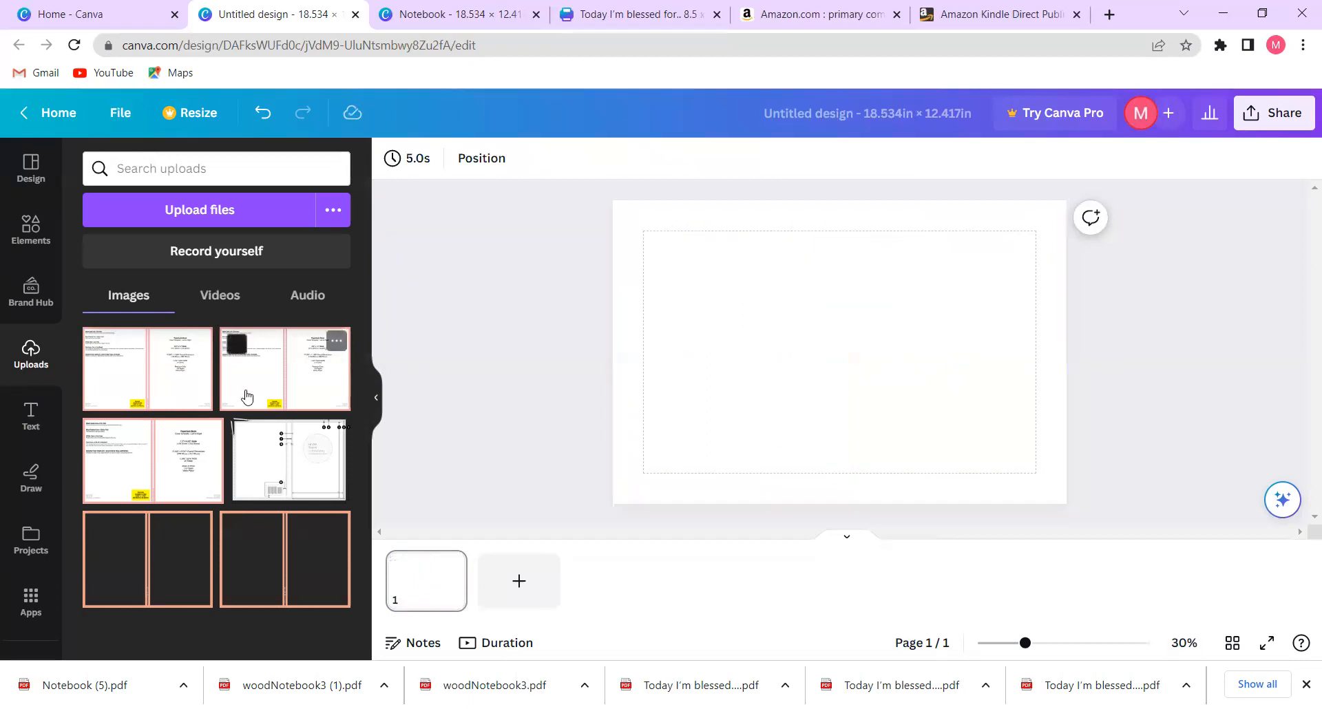
- Place the uploaded paperback cover template in the page's upper-left corner and stretch it to the opposite side and lower edge
{"action": "left_click", "coordinate": [159, 408]}
{"action": "left_click_drag", "start_coordinate": [868, 354], "coordinate": [818, 307]}
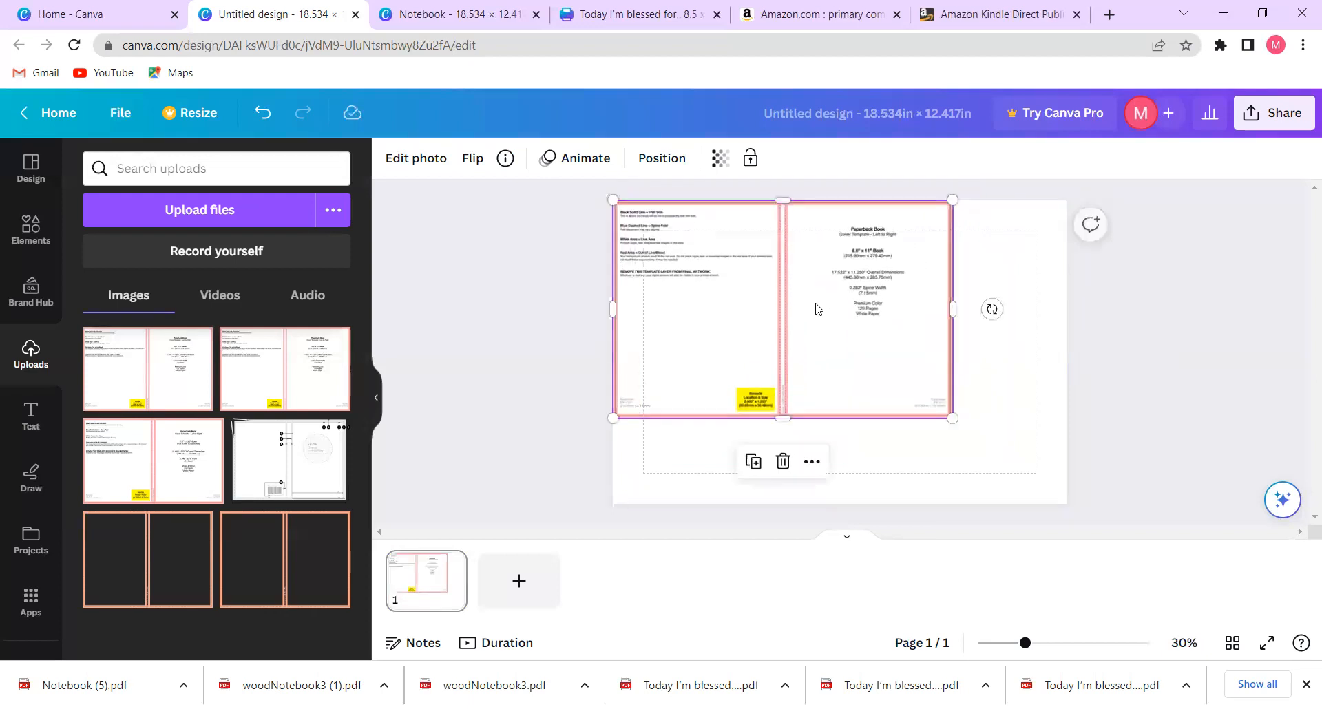
{"action": "left_click_drag", "start_coordinate": [953, 309], "coordinate": [1060, 311]}
{"action": "left_click_drag", "start_coordinate": [849, 417], "coordinate": [862, 510]}
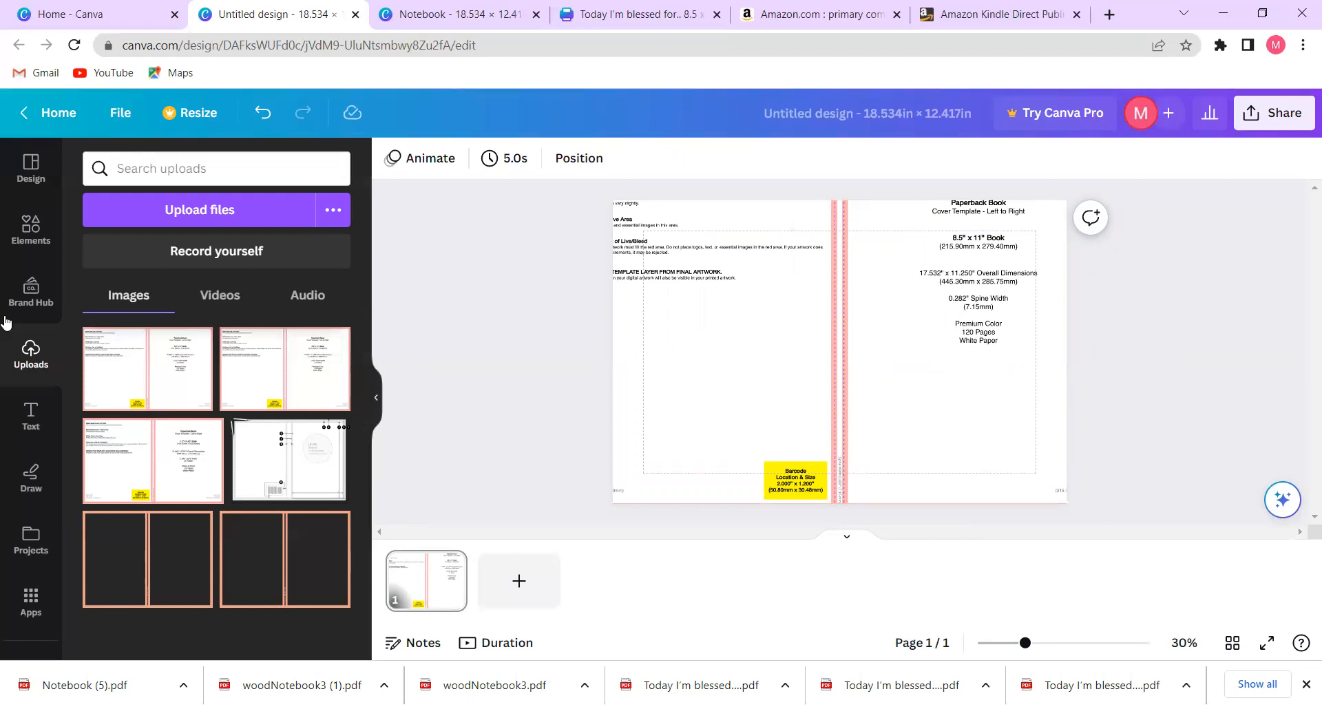
- Add a yellow rectangle covering the template's back cover, from the page's outer side to the spine guide and full page height
{"action": "left_click", "coordinate": [31, 229]}
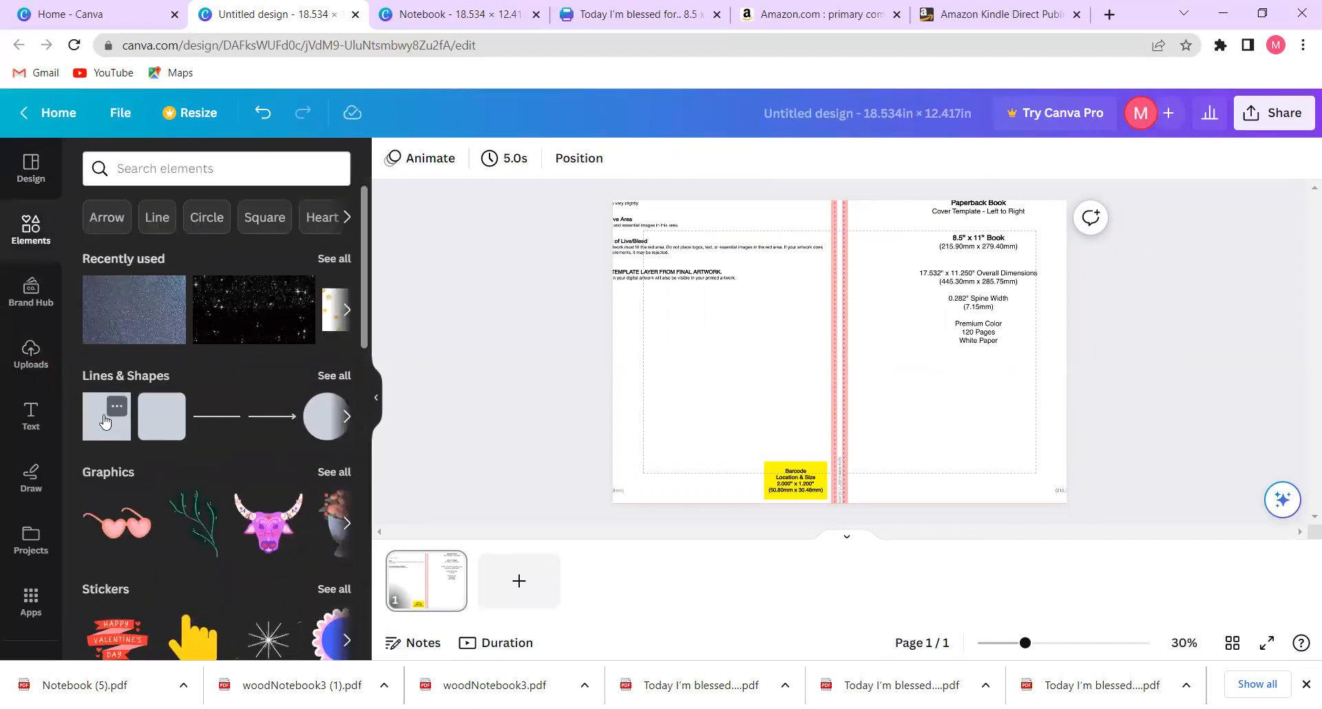
{"action": "left_click_drag", "start_coordinate": [678, 309], "coordinate": [839, 246]}
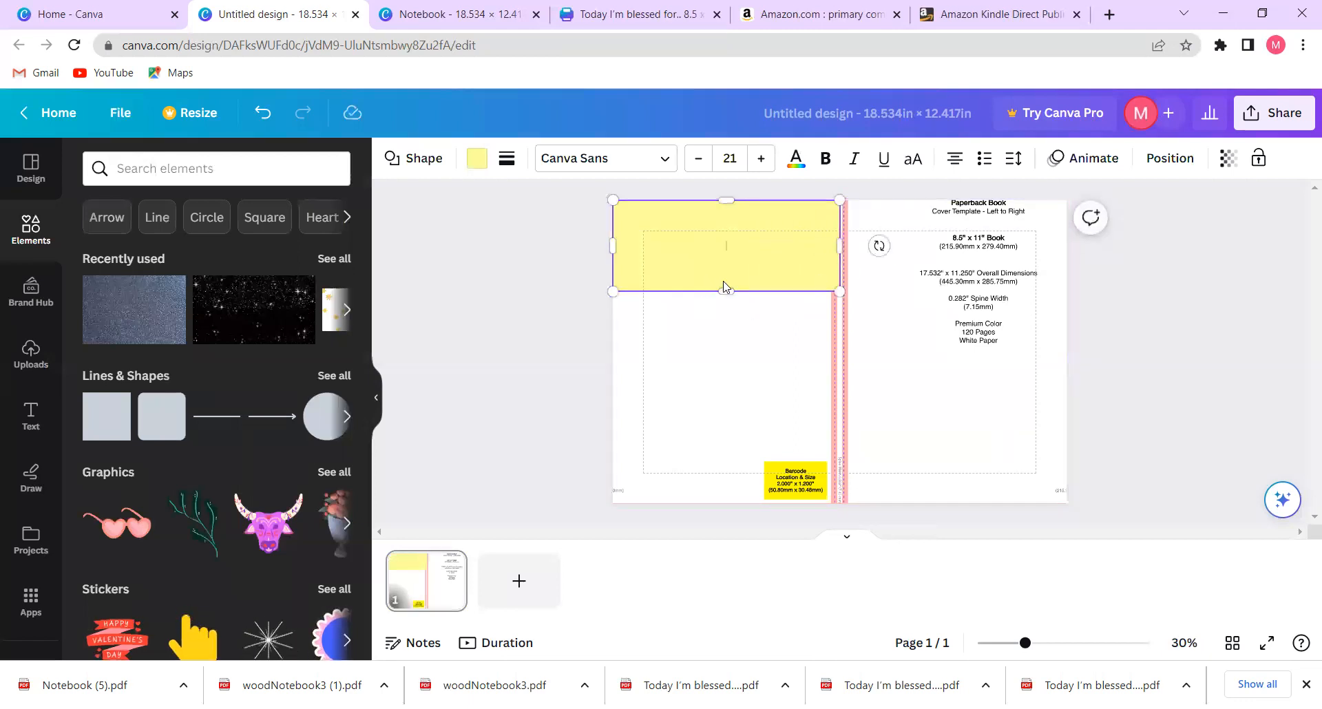
{"action": "left_click_drag", "start_coordinate": [727, 311], "coordinate": [726, 505]}
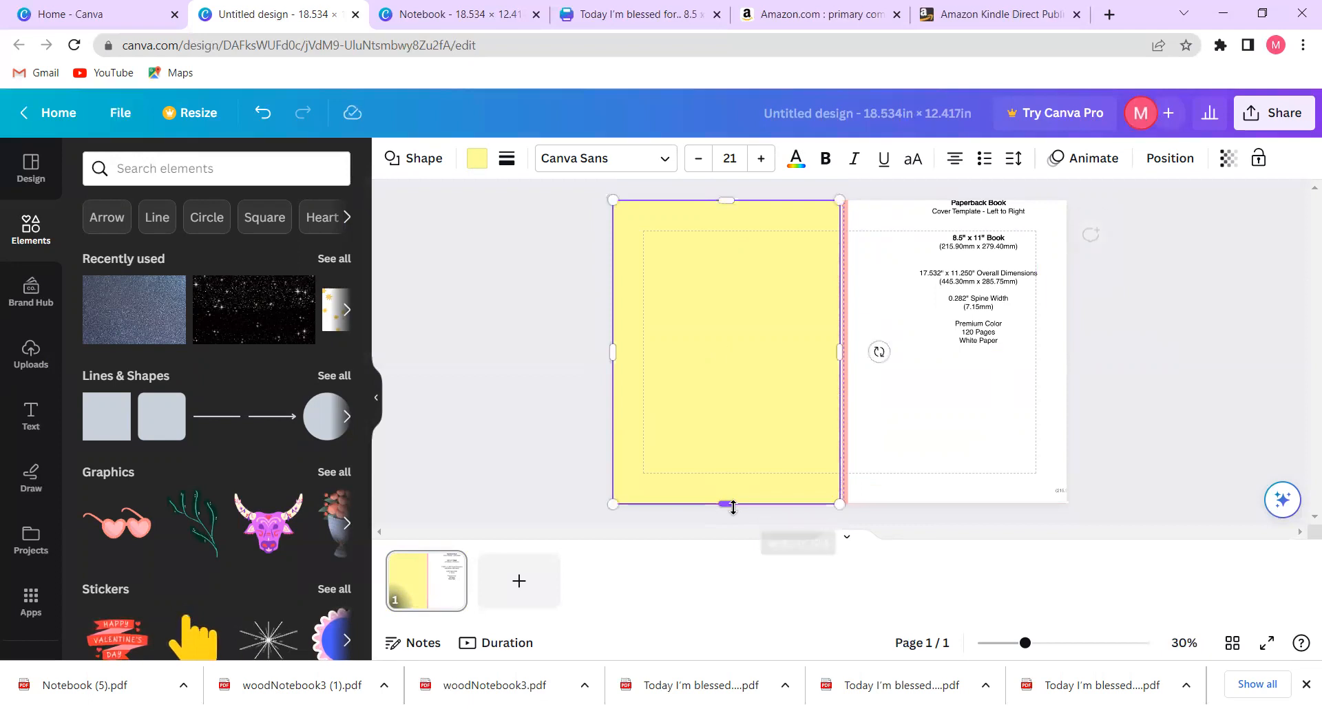
{"action": "mouse_move", "coordinate": [839, 356]}
{"action": "left_mouse_down"}
{"action": "mouse_move", "coordinate": [815, 355]}
{"action": "mouse_move", "coordinate": [828, 362]}
{"action": "mouse_move", "coordinate": [820, 348]}
{"action": "mouse_move", "coordinate": [833, 348]}
{"action": "left_mouse_up"}
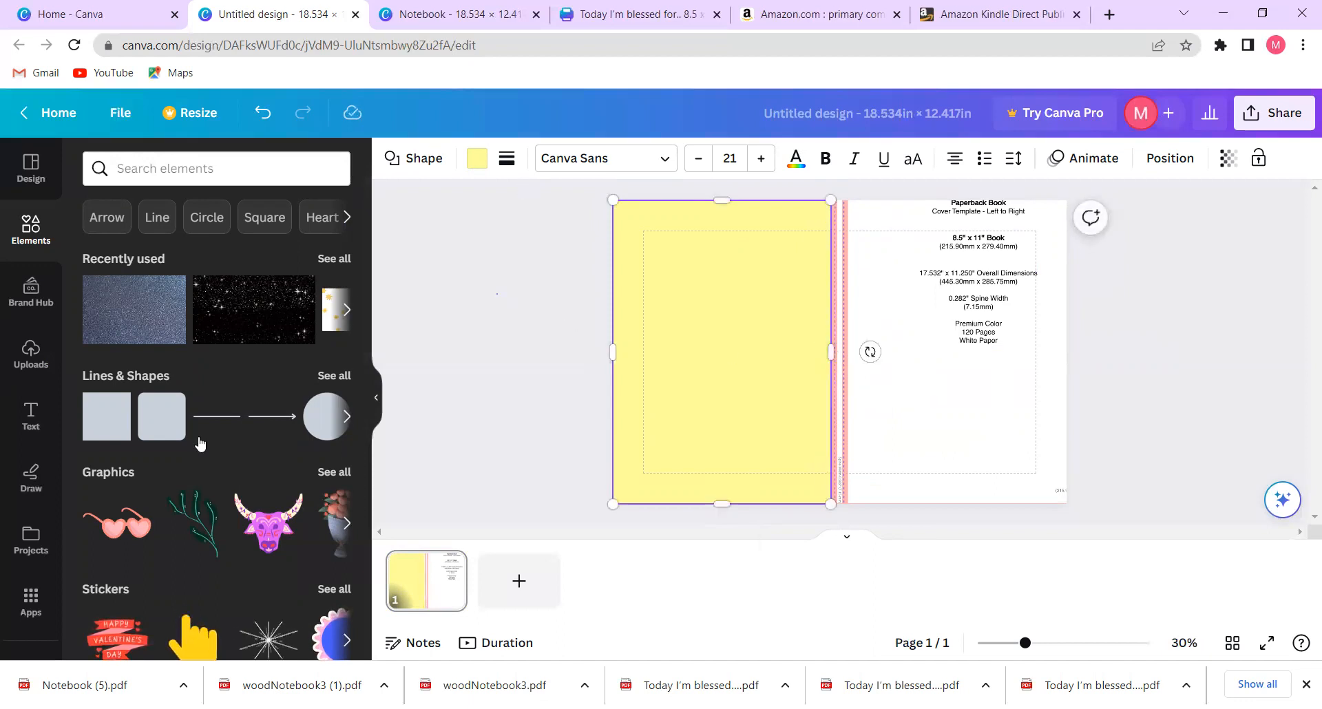
{"action": "key", "text": "Escape"}
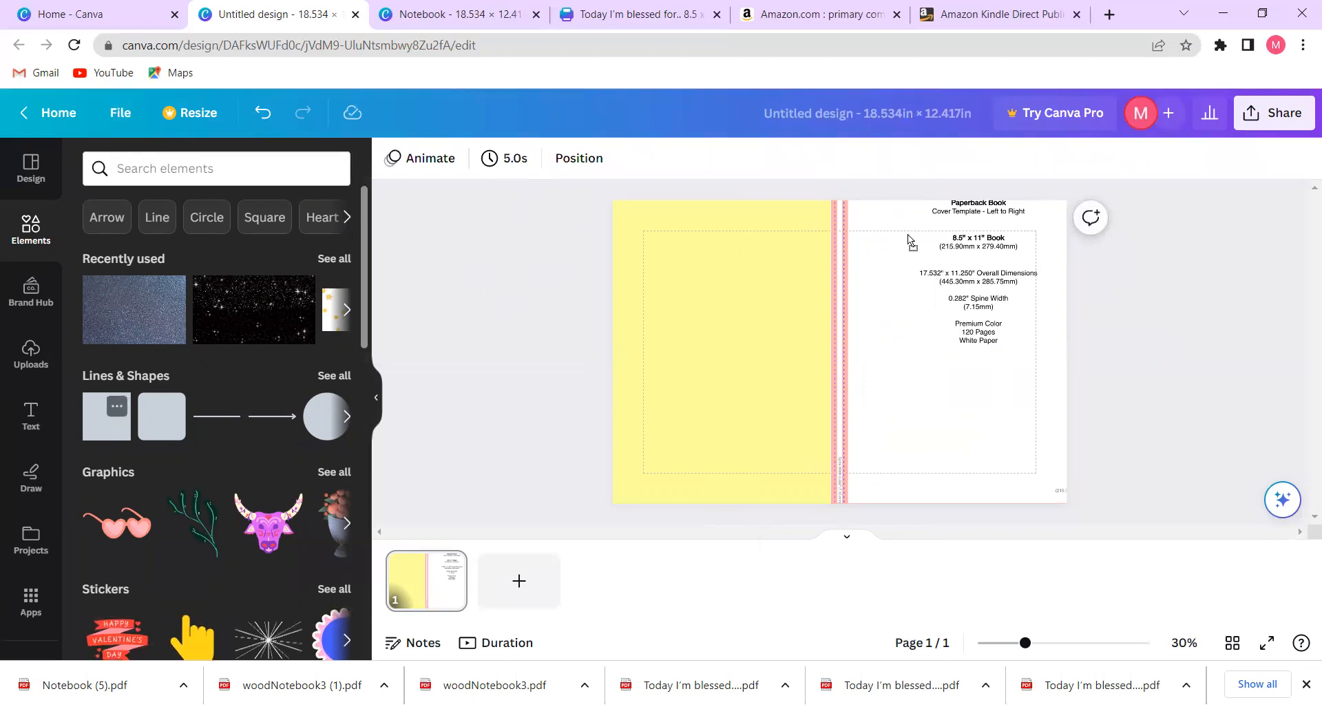
- Cover the template's front cover with a second yellow rectangle, about 8.9 × 12.4 in, reaching from the spine guide to the page edge
{"action": "left_click_drag", "start_coordinate": [885, 223], "coordinate": [1066, 245]}
{"action": "left_click_drag", "start_coordinate": [959, 292], "coordinate": [963, 495]}
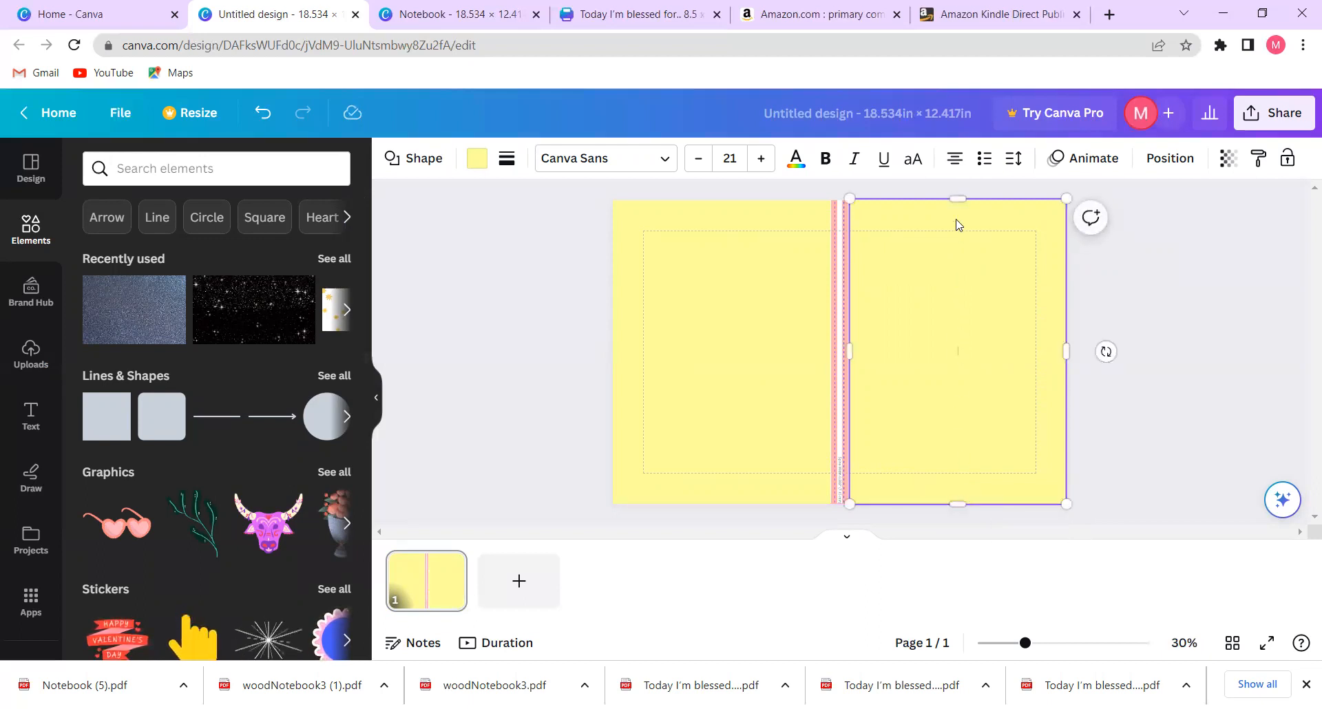
{"action": "left_click_drag", "start_coordinate": [958, 199], "coordinate": [958, 198]}
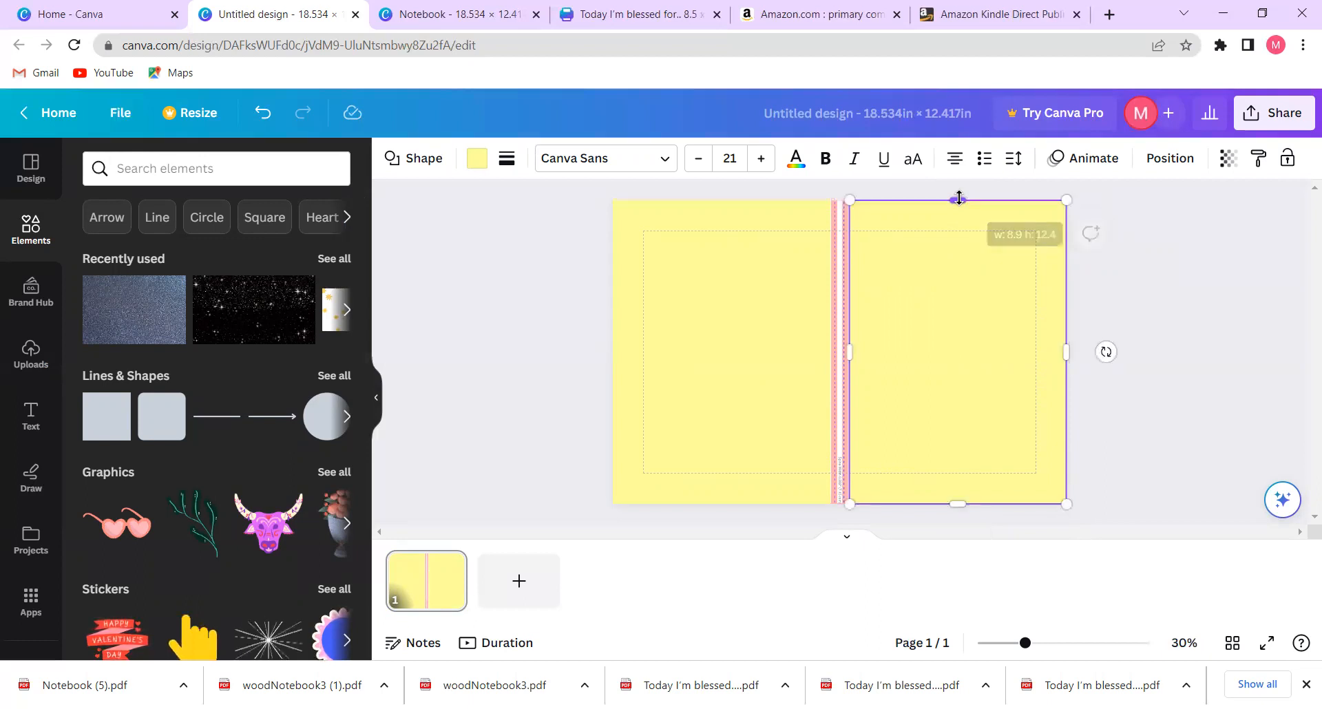
{"action": "left_click", "coordinate": [1250, 297]}
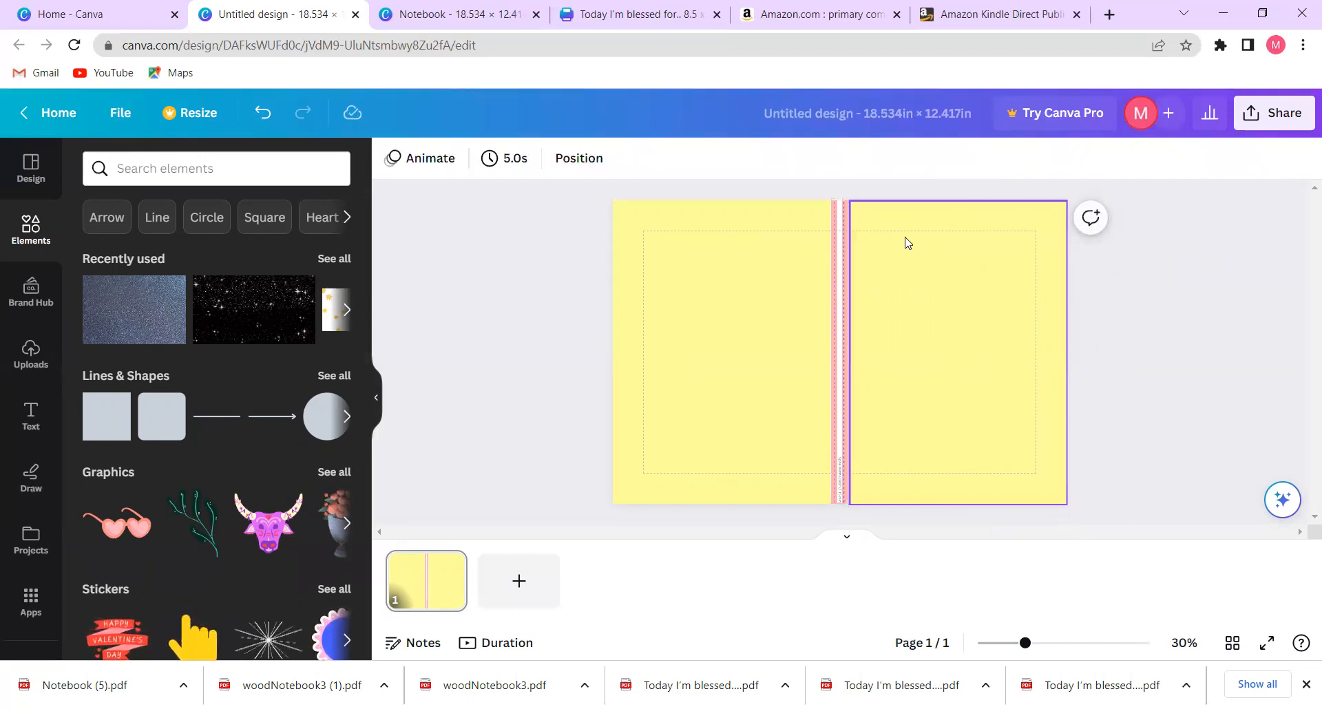
{"action": "left_click", "coordinate": [879, 207]}
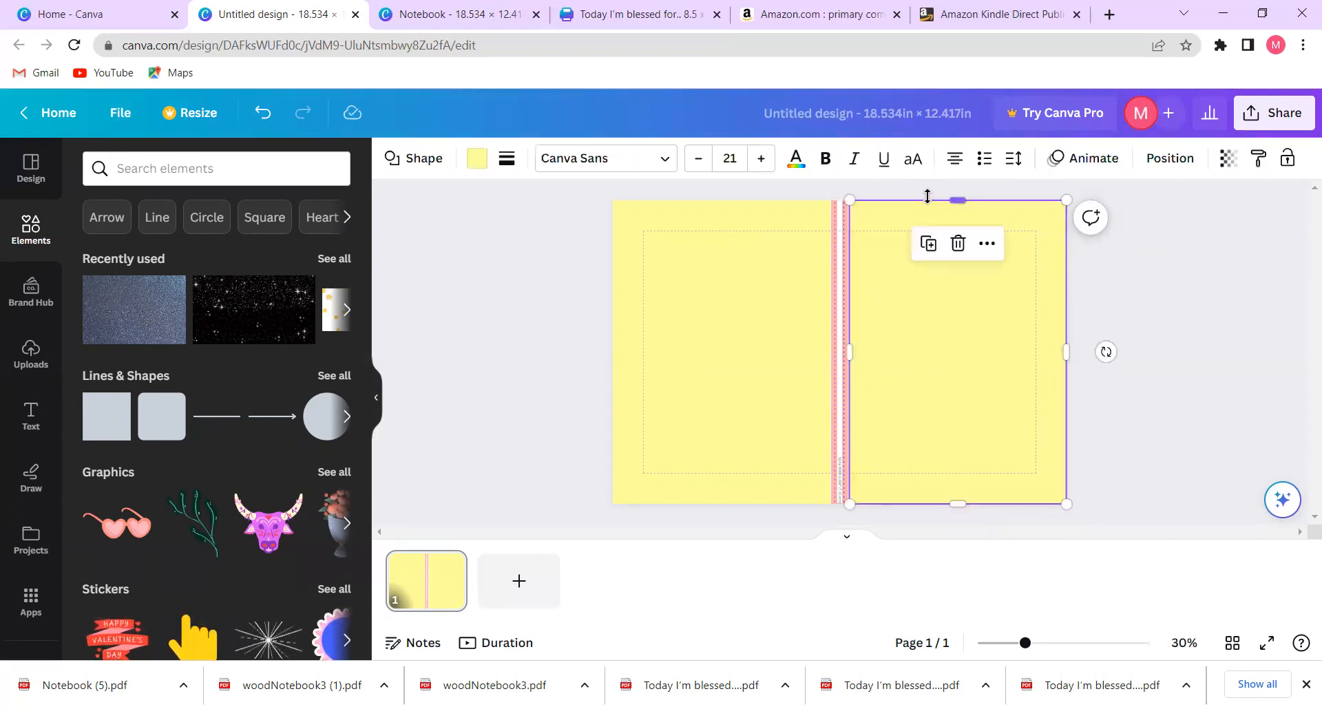
{"action": "left_click_drag", "start_coordinate": [957, 196], "coordinate": [944, 199]}
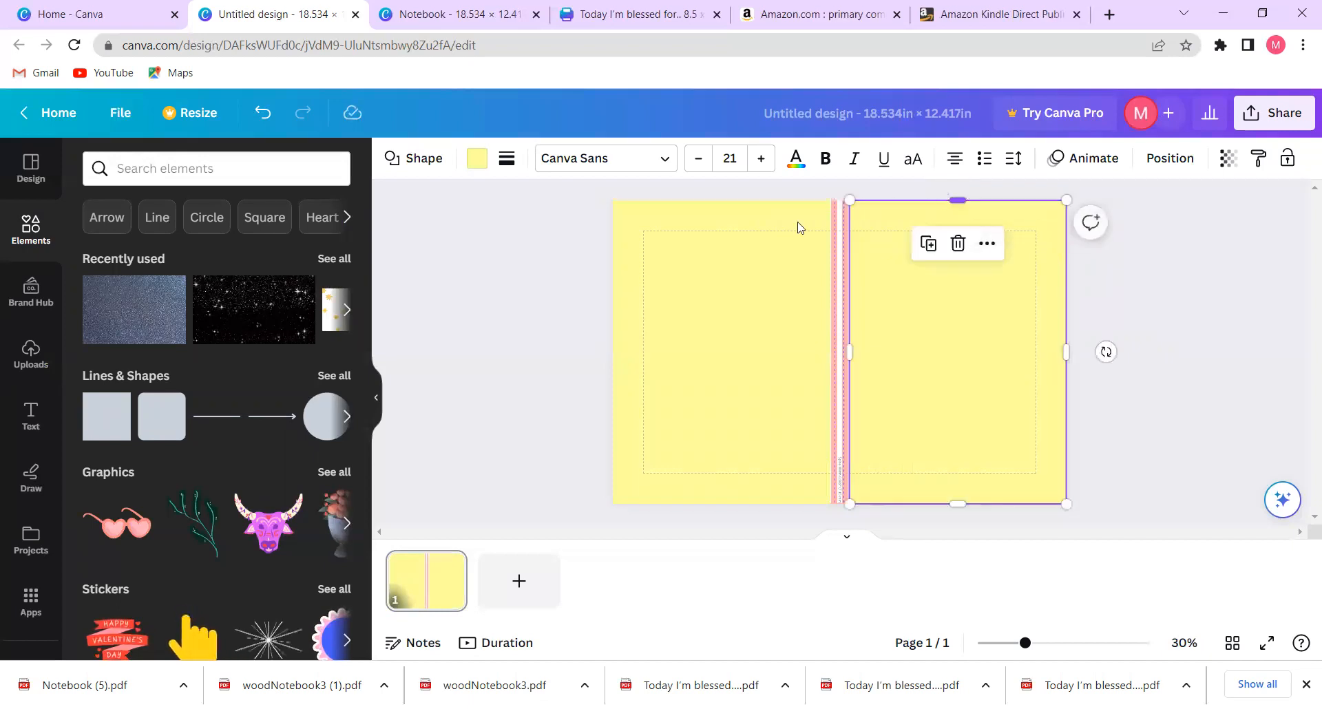
- Search the elements for "Silver glitter" and look through the graphics for a suitable cover background
{"action": "left_click", "coordinate": [734, 256]}
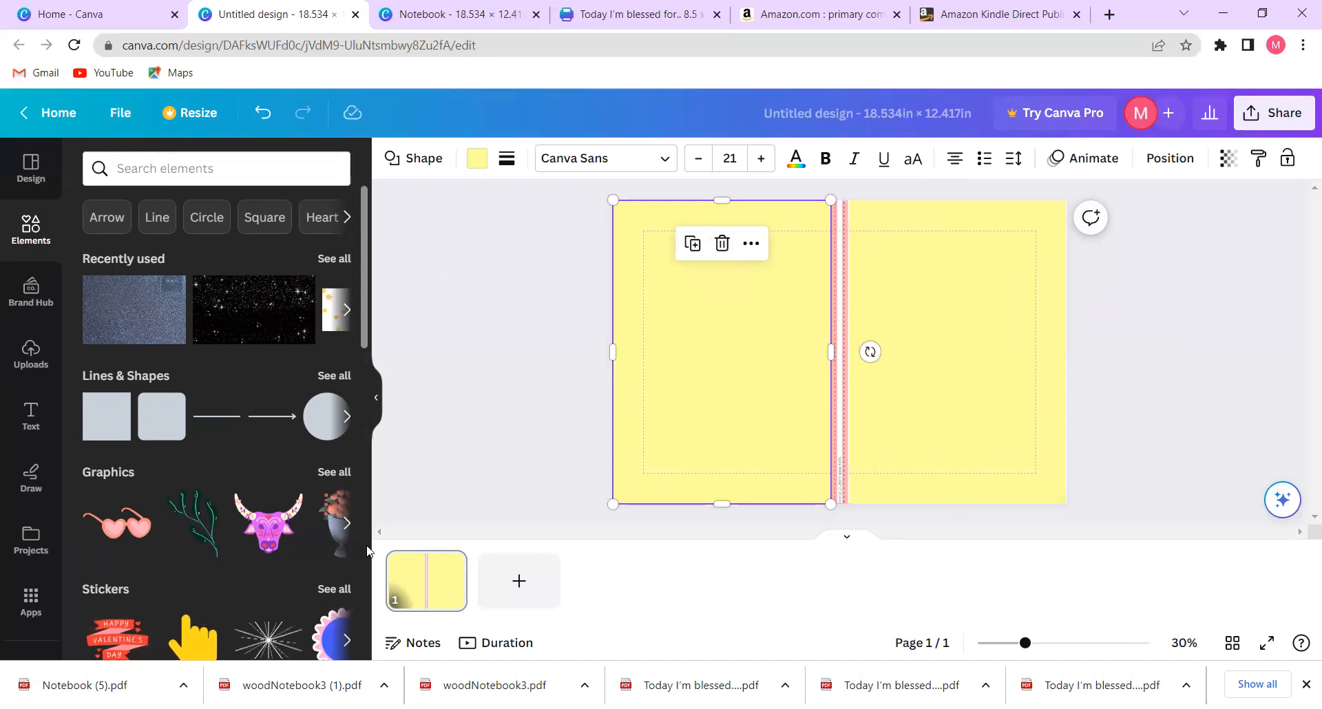
{"action": "left_click", "coordinate": [223, 161]}
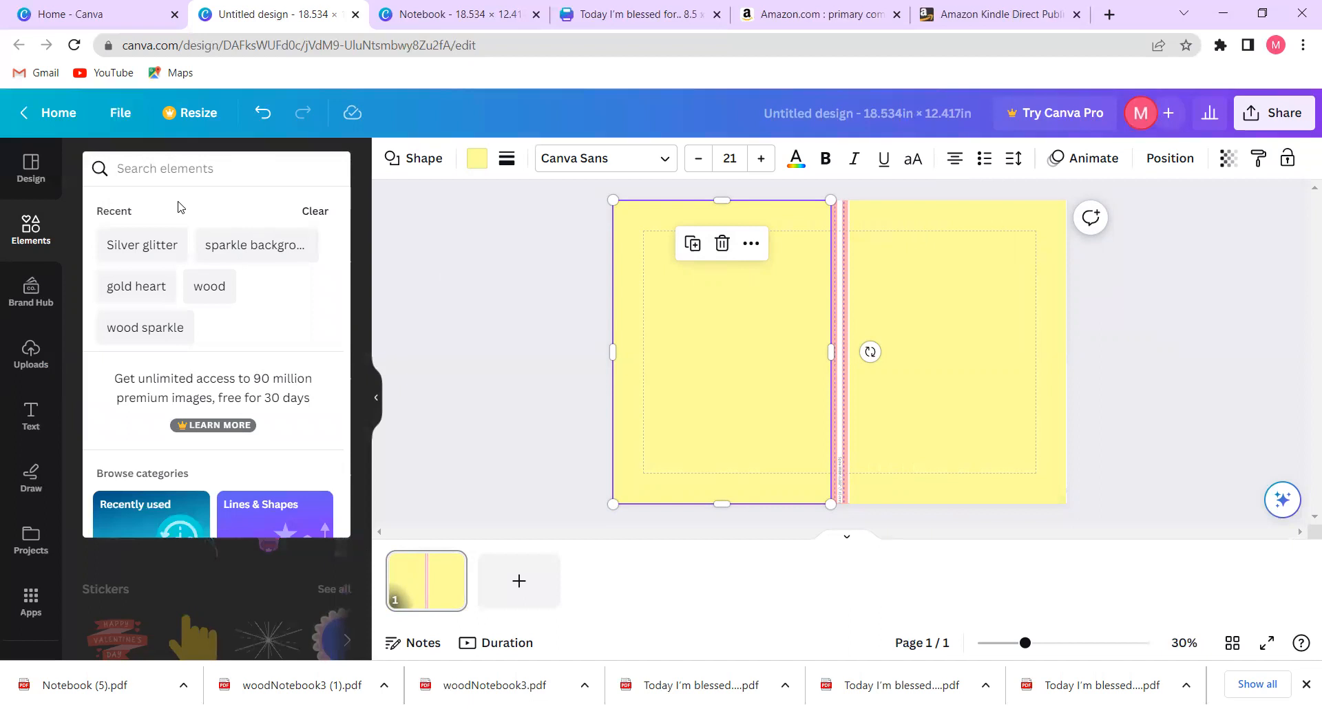
{"action": "left_click", "coordinate": [141, 252]}
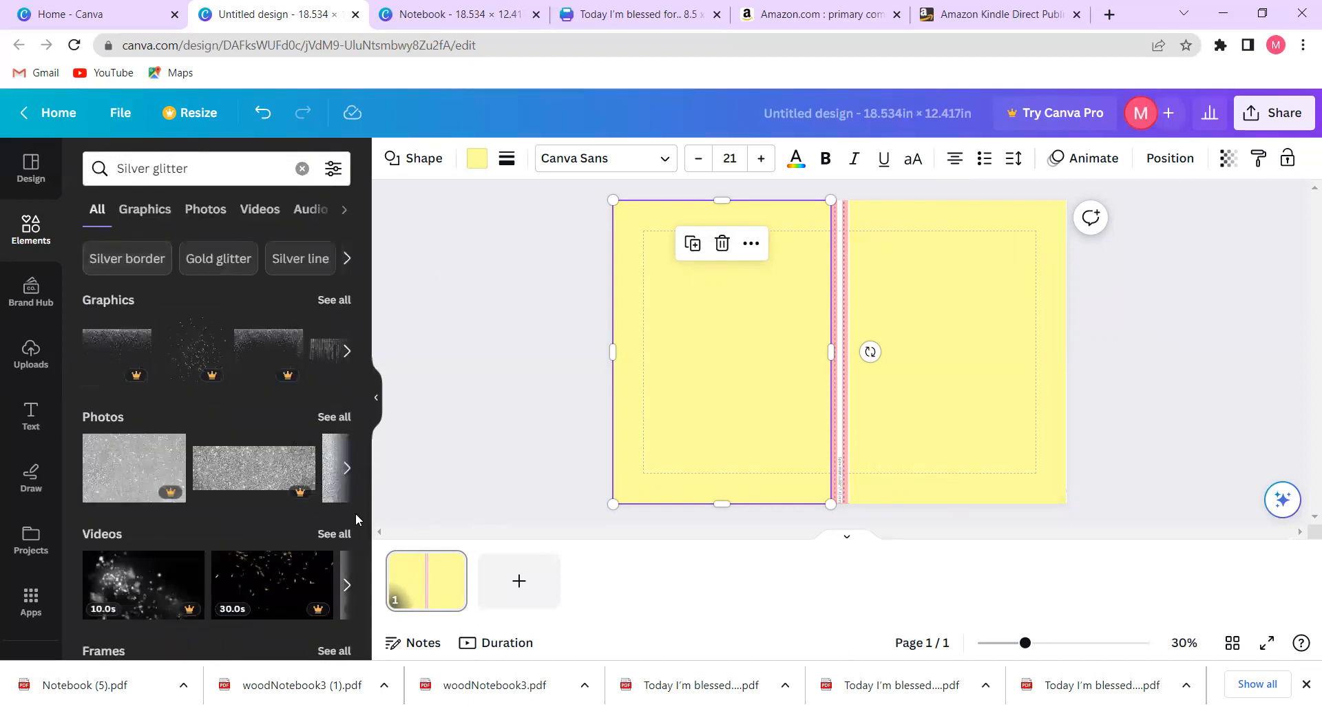
{"action": "left_click", "coordinate": [342, 292]}
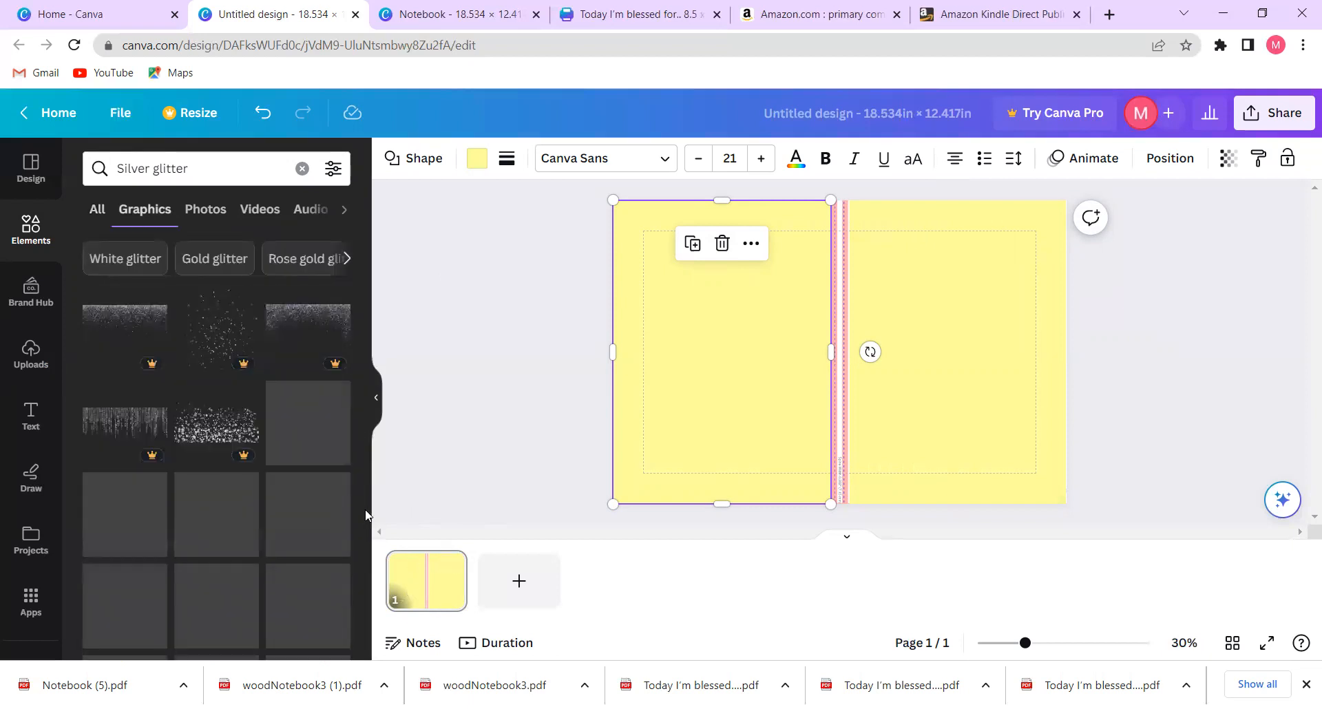
{"action": "scroll", "coordinate": [362, 543], "scroll_direction": "down", "scroll_amount": 3}
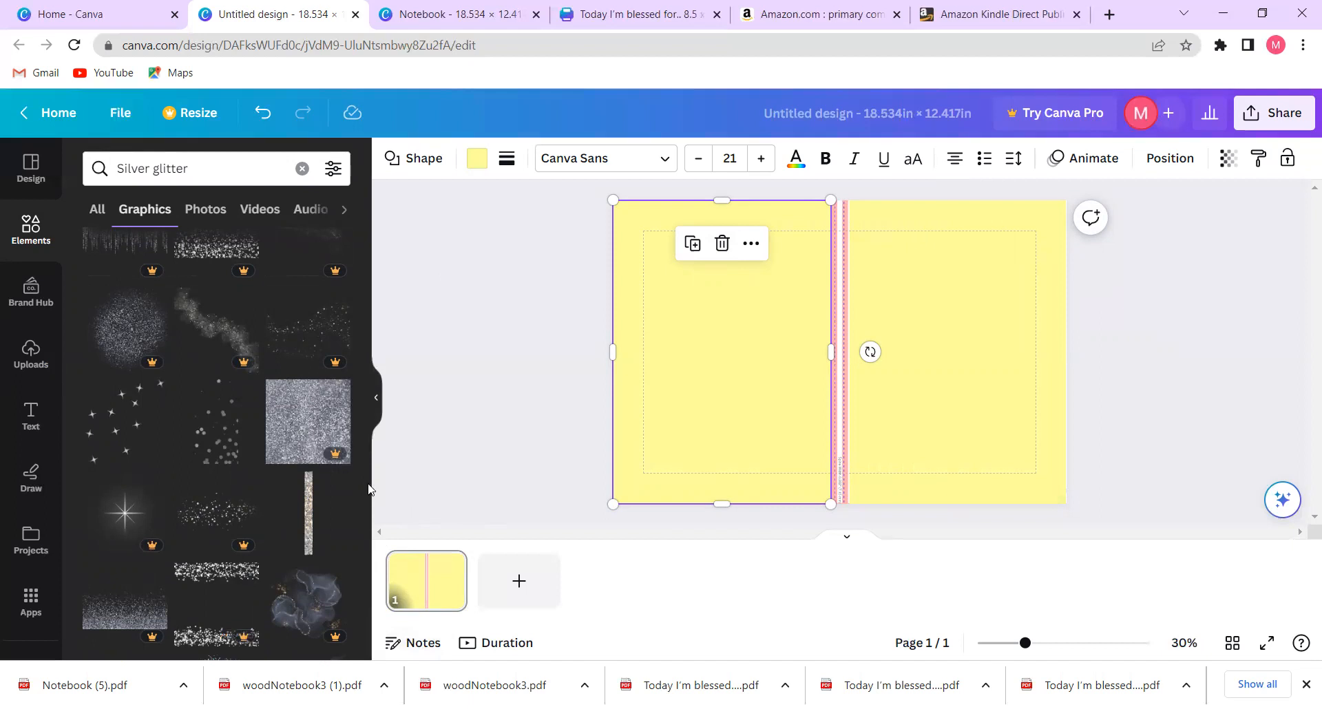
{"action": "scroll", "coordinate": [361, 481], "scroll_direction": "down", "scroll_amount": 5}
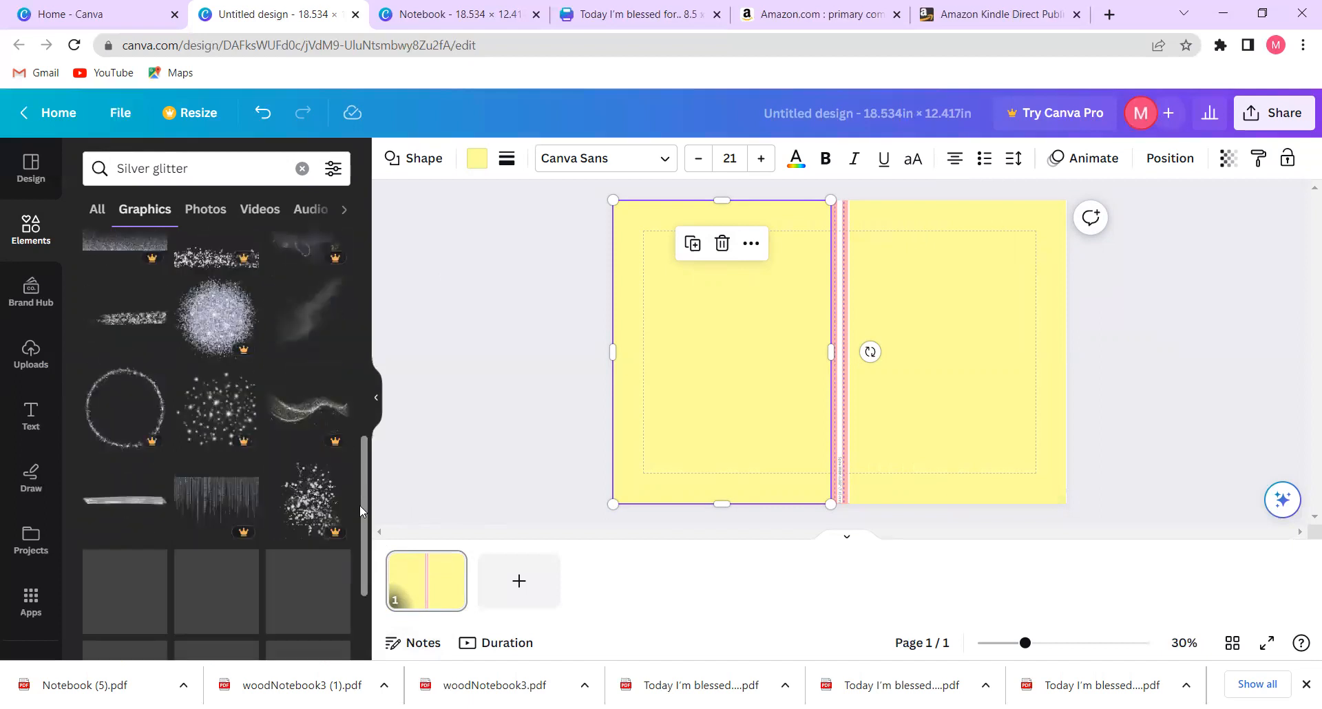
{"action": "scroll", "coordinate": [365, 613], "scroll_direction": "down", "scroll_amount": 5}
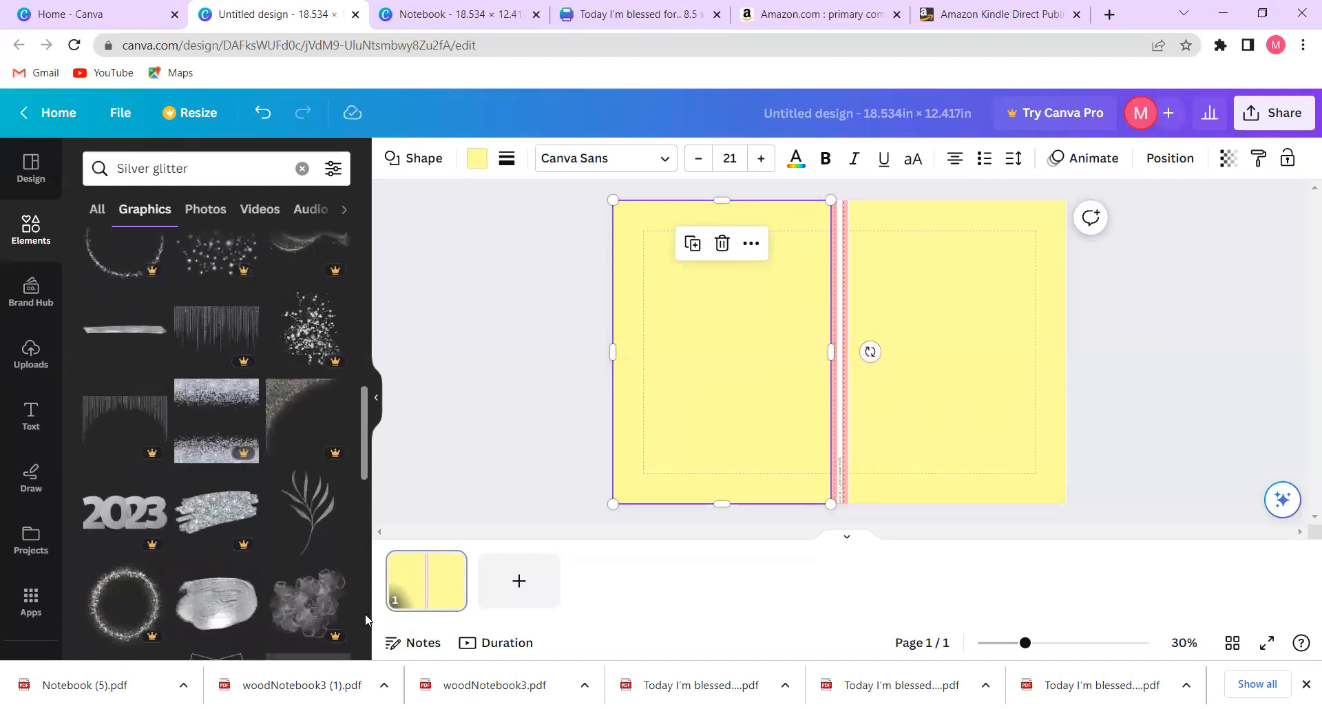
{"action": "scroll", "coordinate": [365, 620], "scroll_direction": "down", "scroll_amount": 6}
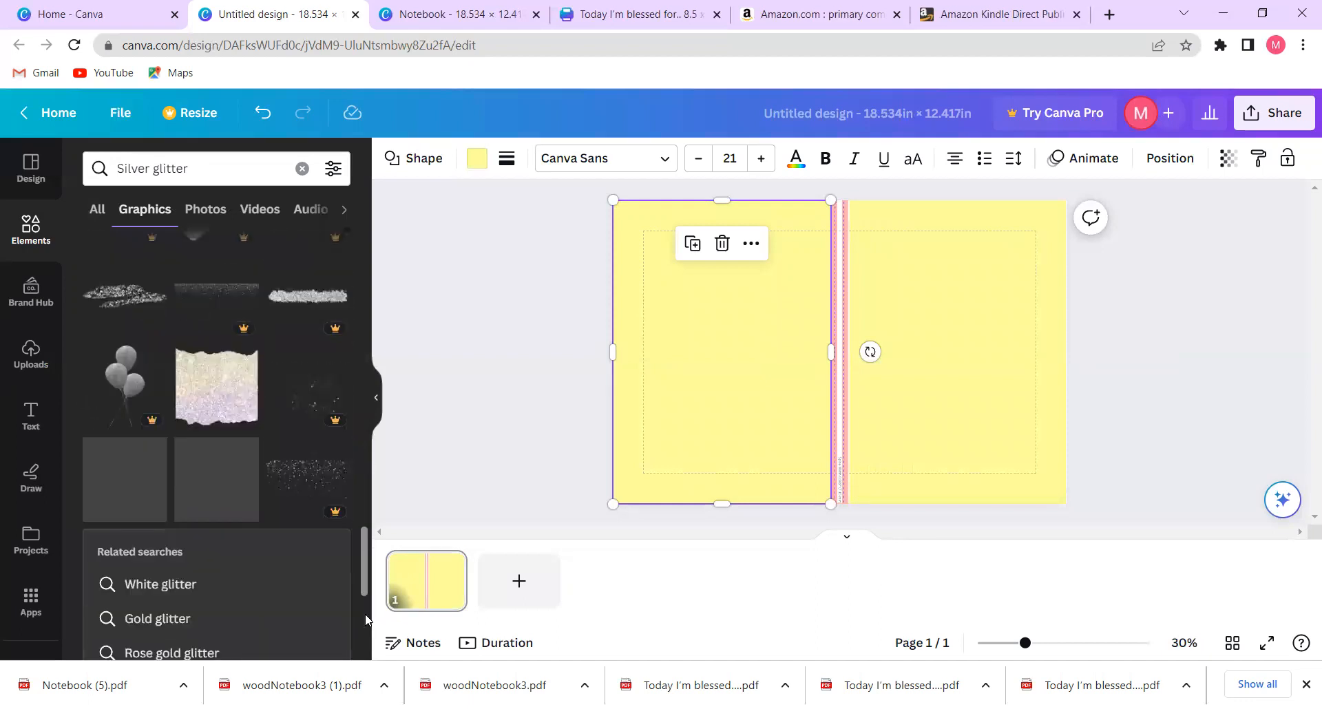
{"action": "scroll", "coordinate": [364, 616], "scroll_direction": "down", "scroll_amount": 5}
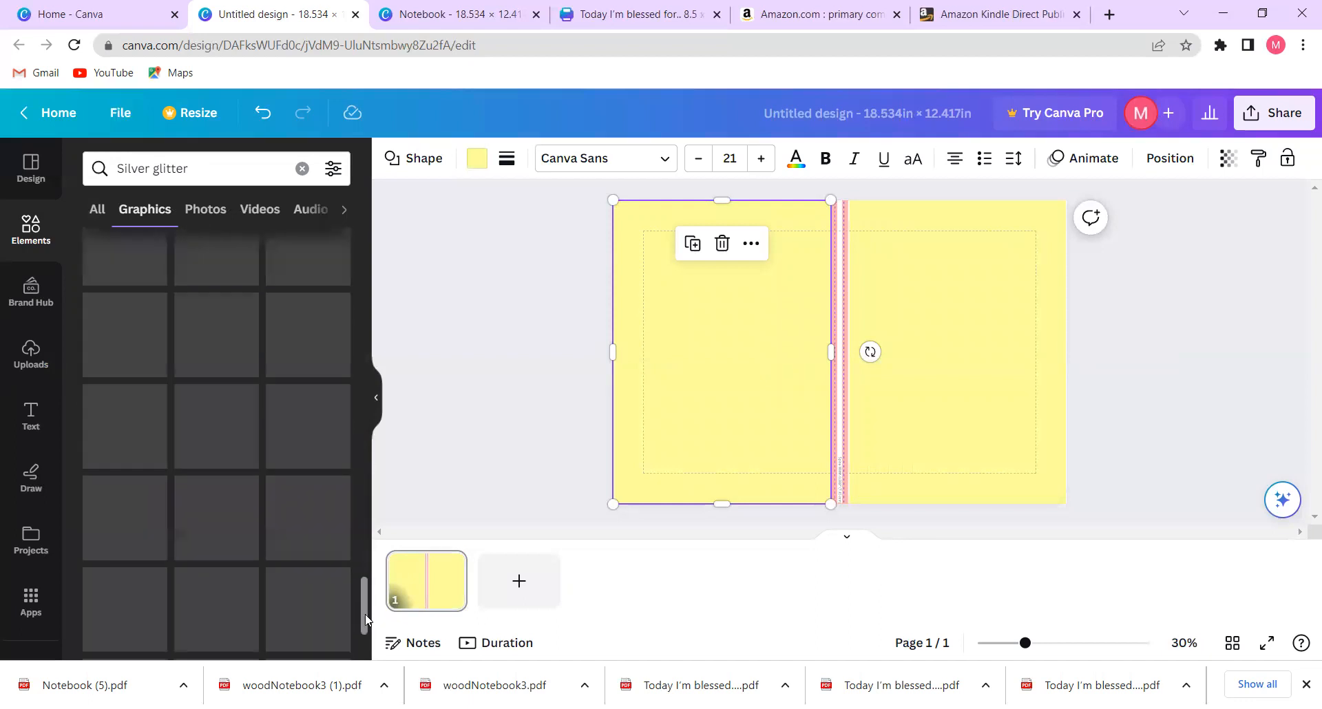
{"action": "scroll", "coordinate": [362, 633], "scroll_direction": "down", "scroll_amount": 5}
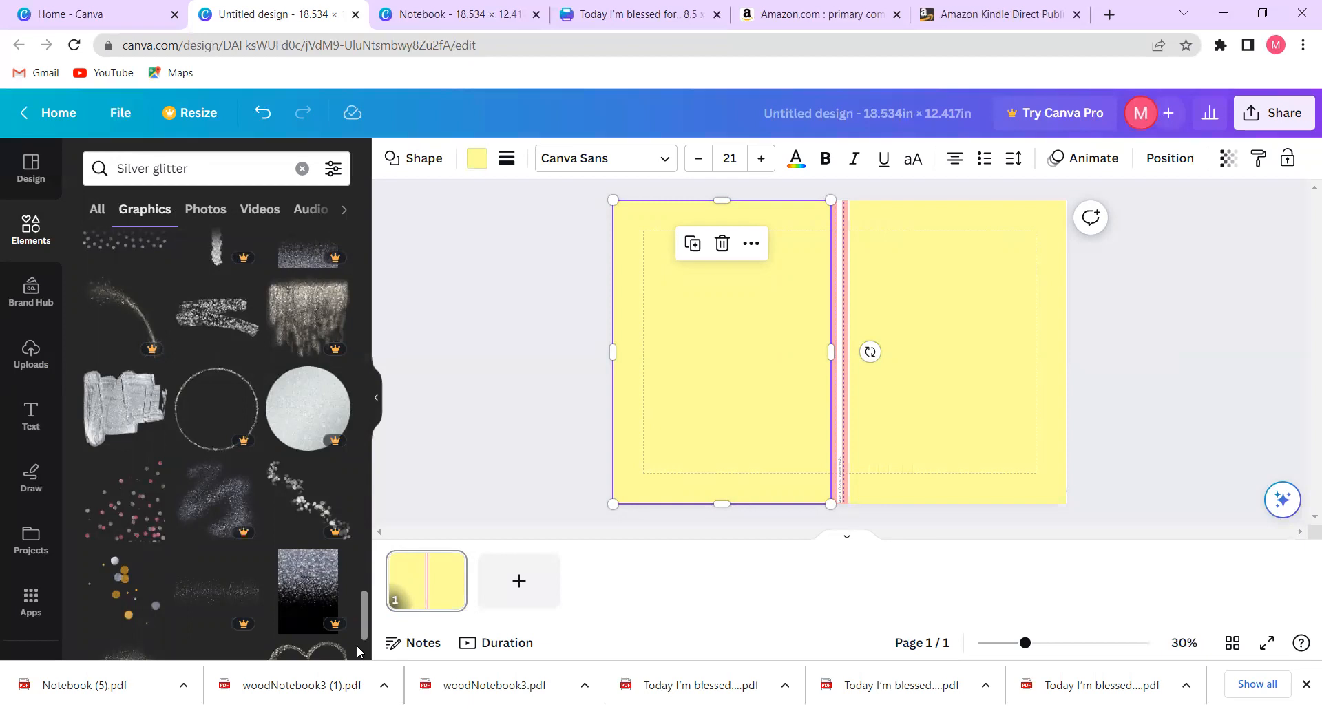
{"action": "scroll", "coordinate": [360, 643], "scroll_direction": "down", "scroll_amount": 5}
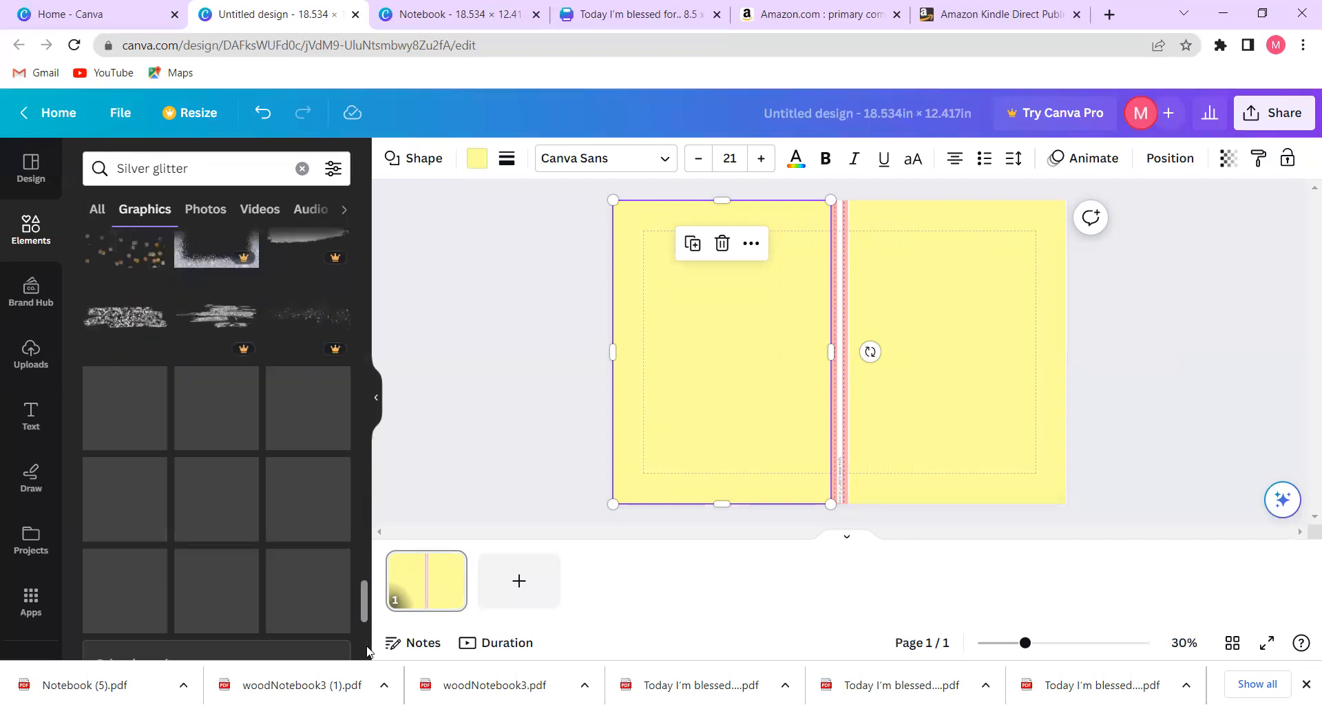
{"action": "scroll", "coordinate": [367, 651], "scroll_direction": "down", "scroll_amount": 4}
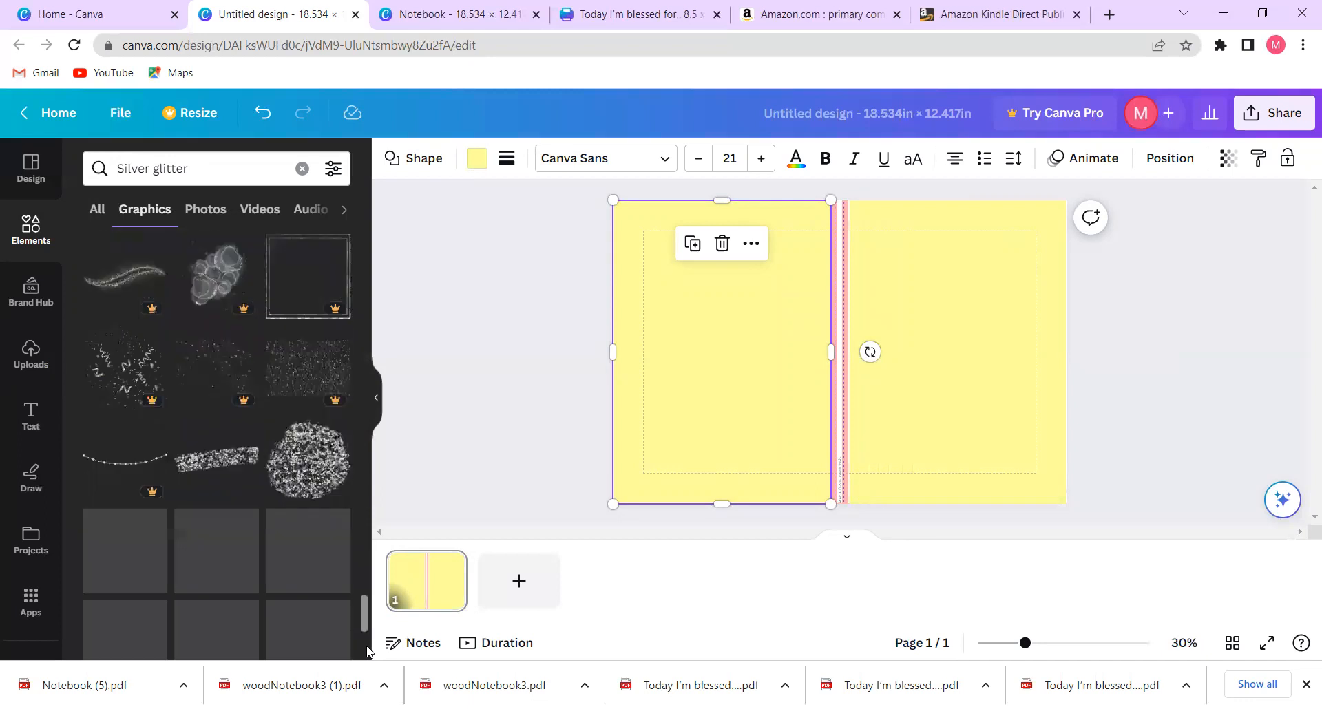
{"action": "scroll", "coordinate": [366, 650], "scroll_direction": "down", "scroll_amount": 5}
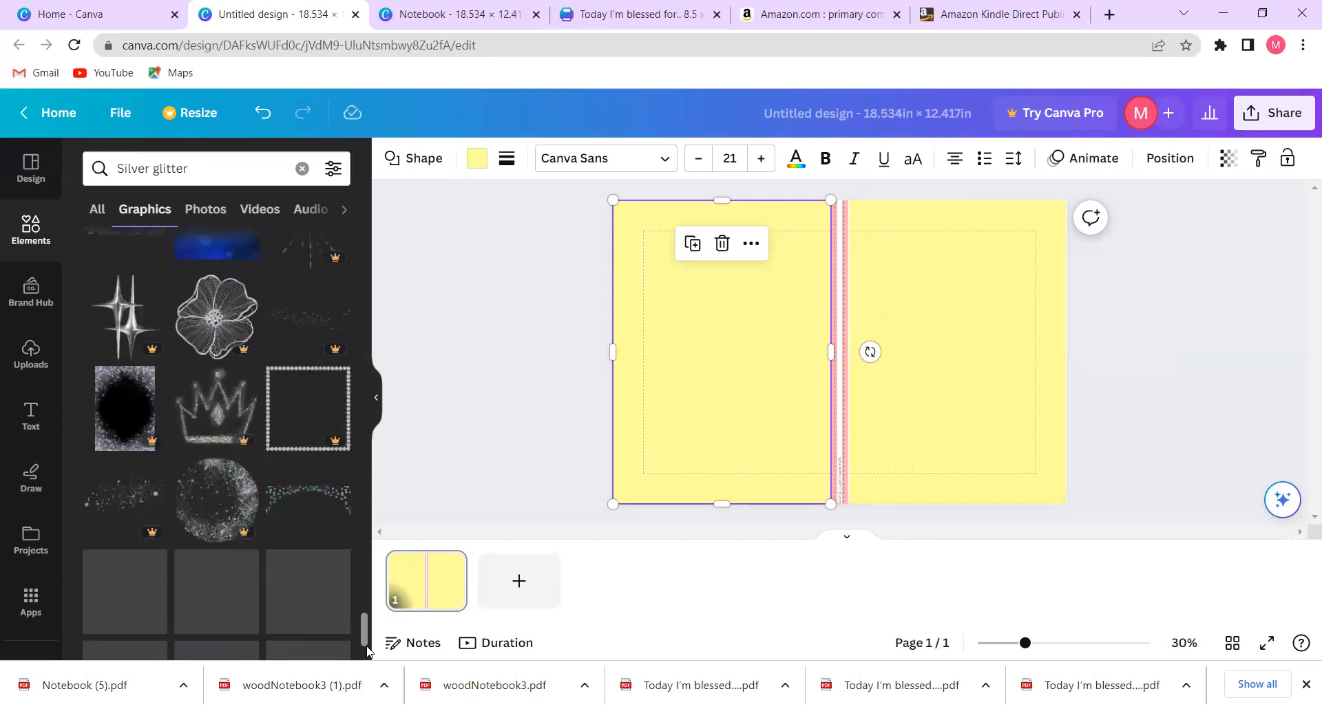
- Find the blue-grey glitter photo among the Silver glitter photos and align it to the front cover's upper corner beside the spine
{"action": "left_click", "coordinate": [201, 213]}
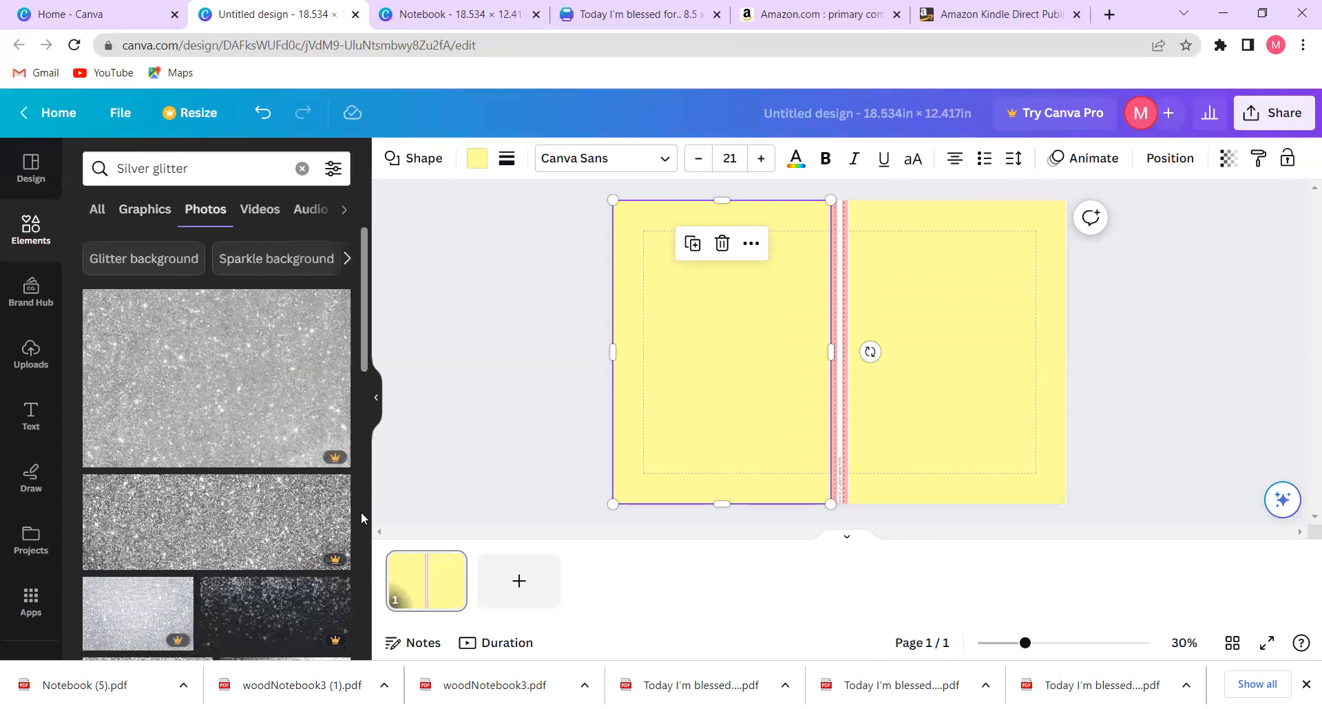
{"action": "scroll", "coordinate": [361, 517], "scroll_direction": "down", "scroll_amount": 1}
{"action": "scroll", "coordinate": [360, 511], "scroll_direction": "down", "scroll_amount": 10}
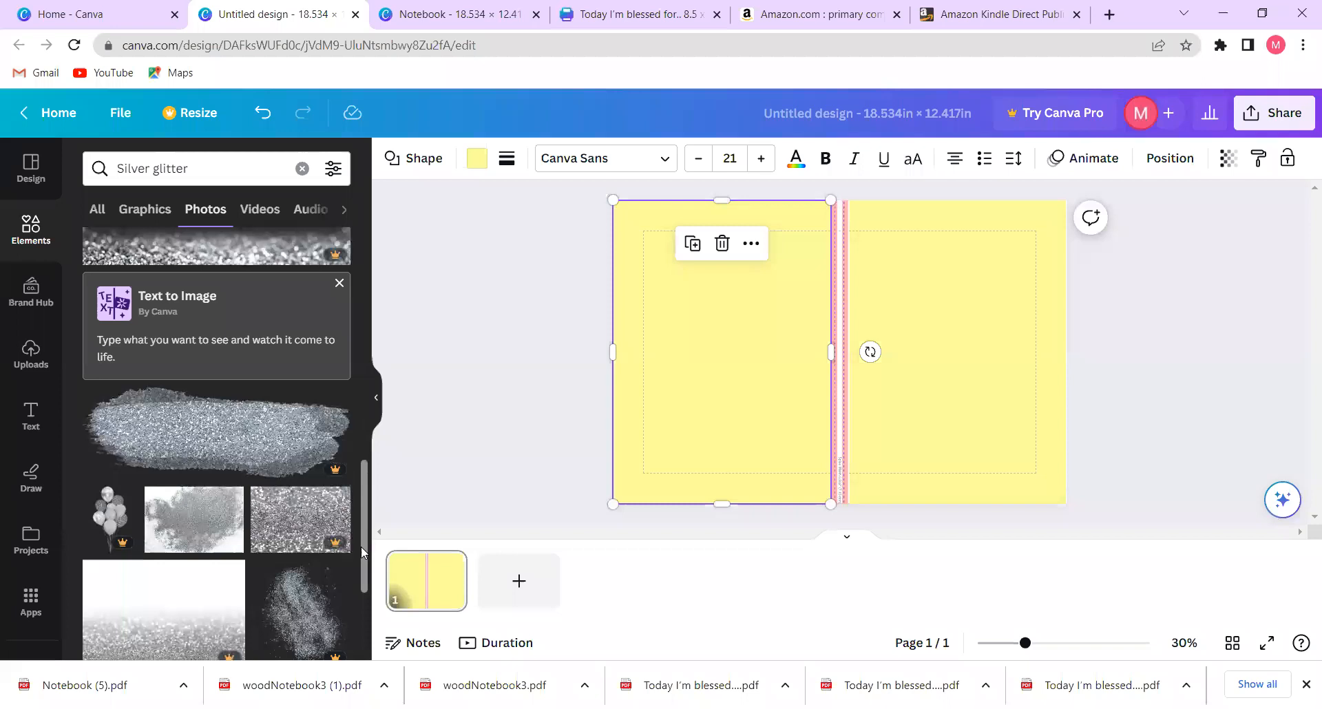
{"action": "scroll", "coordinate": [365, 611], "scroll_direction": "down", "scroll_amount": 5}
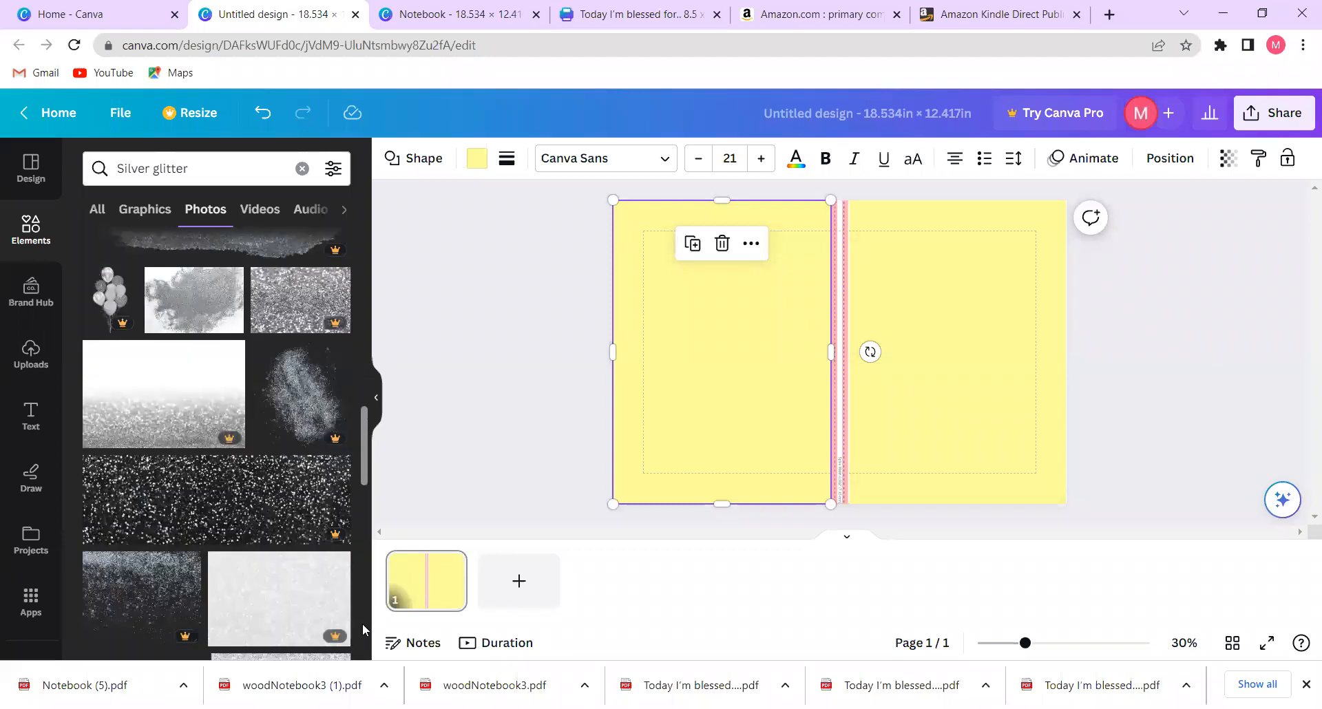
{"action": "scroll", "coordinate": [362, 622], "scroll_direction": "down", "scroll_amount": 6}
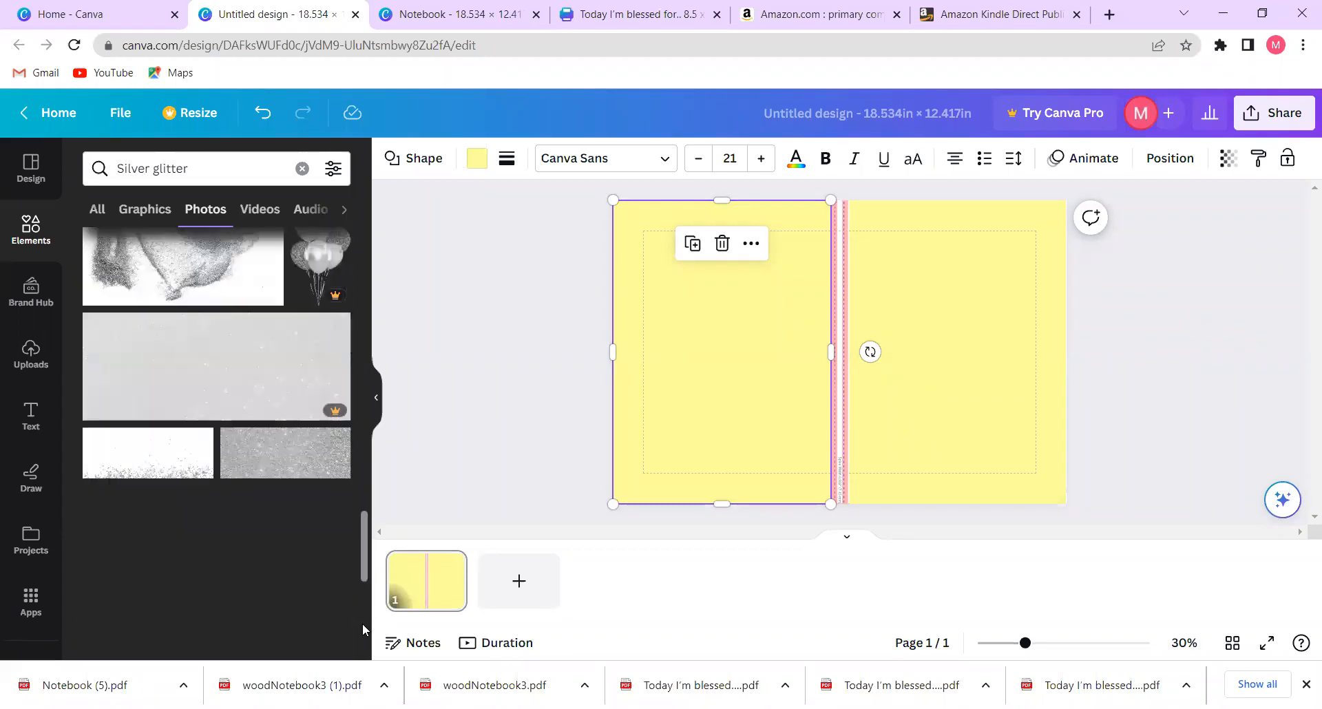
{"action": "scroll", "coordinate": [365, 644], "scroll_direction": "down", "scroll_amount": 3}
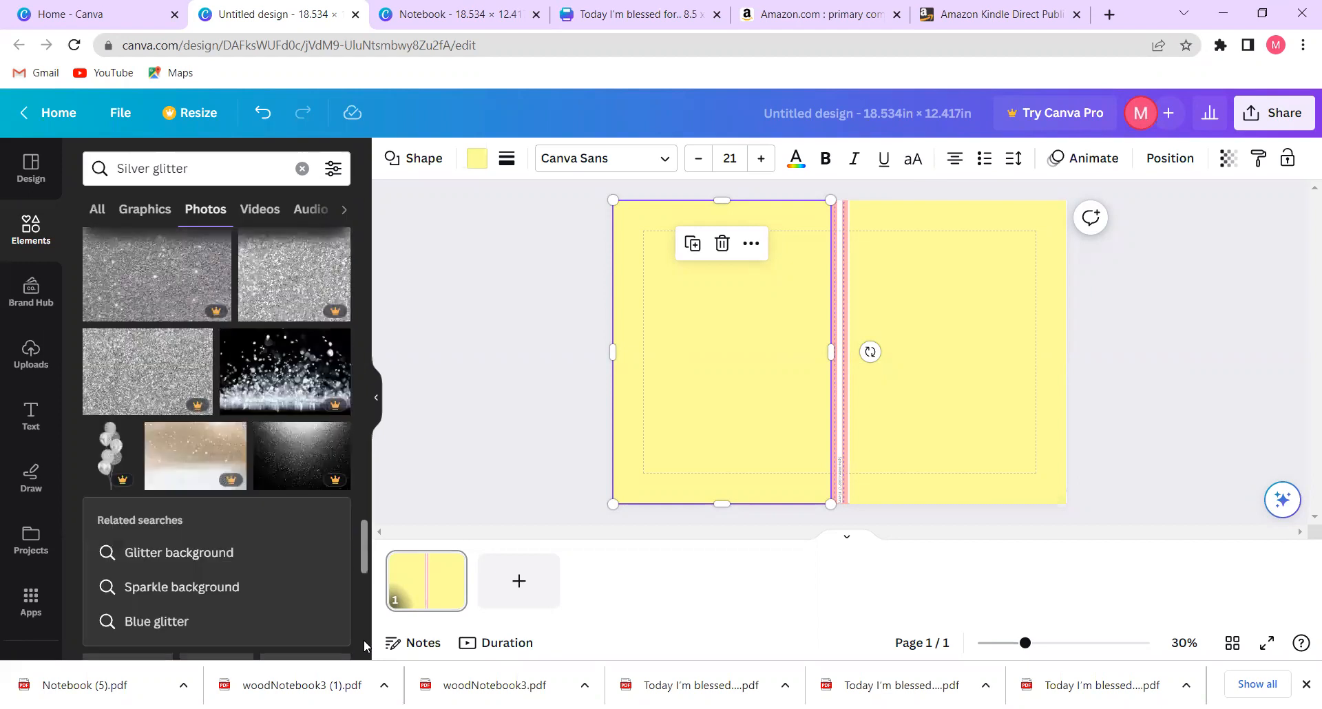
{"action": "scroll", "coordinate": [365, 644], "scroll_direction": "down", "scroll_amount": 5}
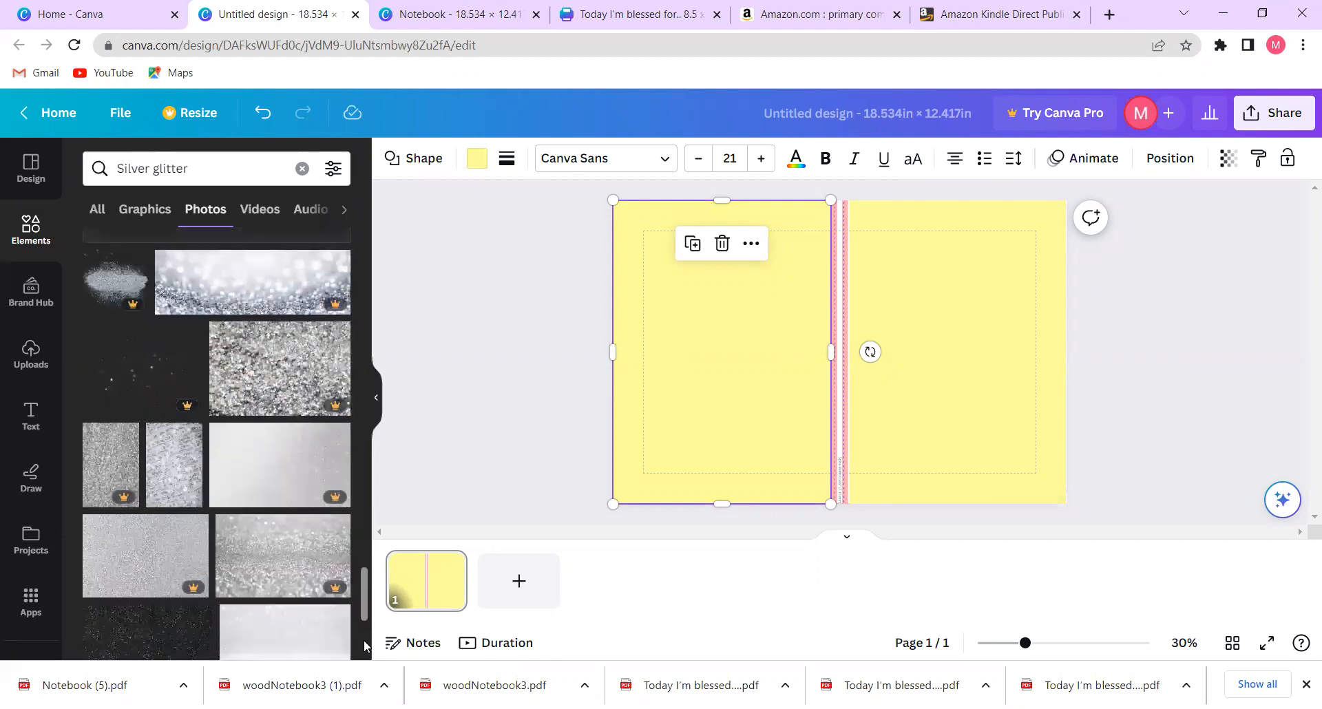
{"action": "scroll", "coordinate": [365, 644], "scroll_direction": "down", "scroll_amount": 3}
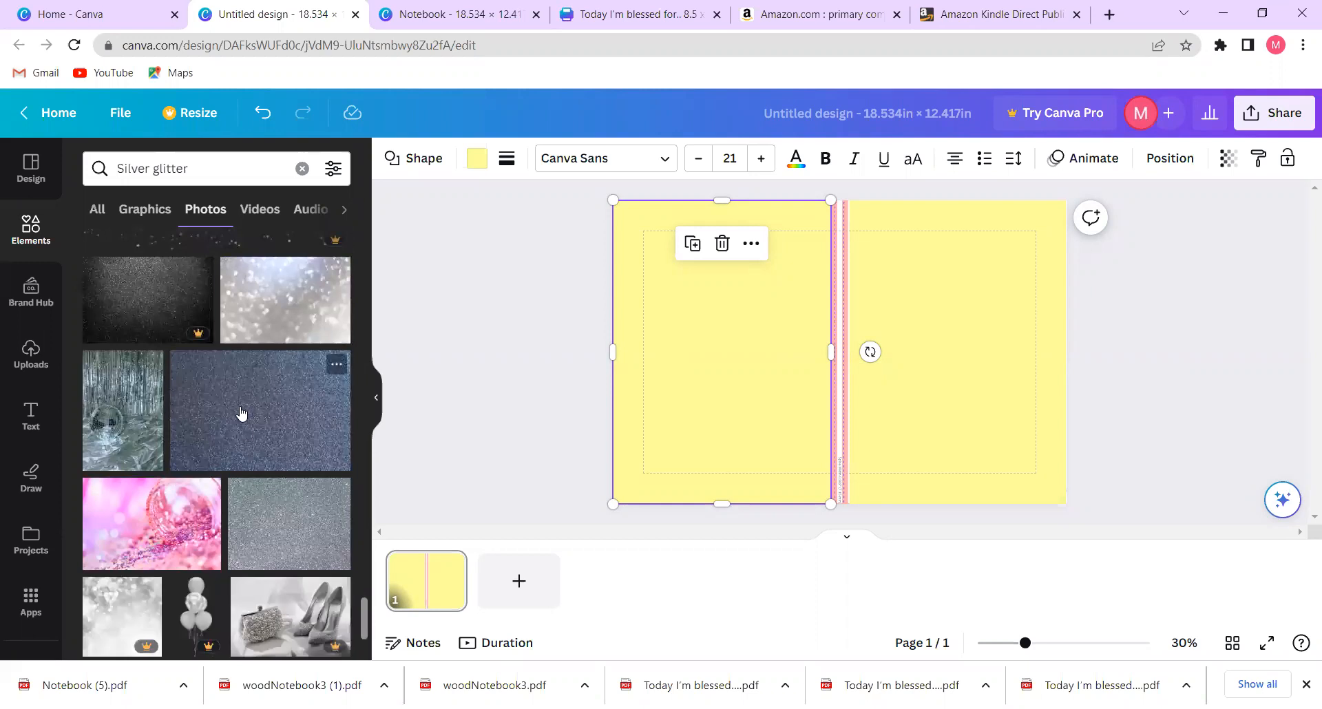
{"action": "left_click_drag", "start_coordinate": [241, 413], "coordinate": [829, 328]}
{"action": "left_click_drag", "start_coordinate": [755, 343], "coordinate": [858, 344]}
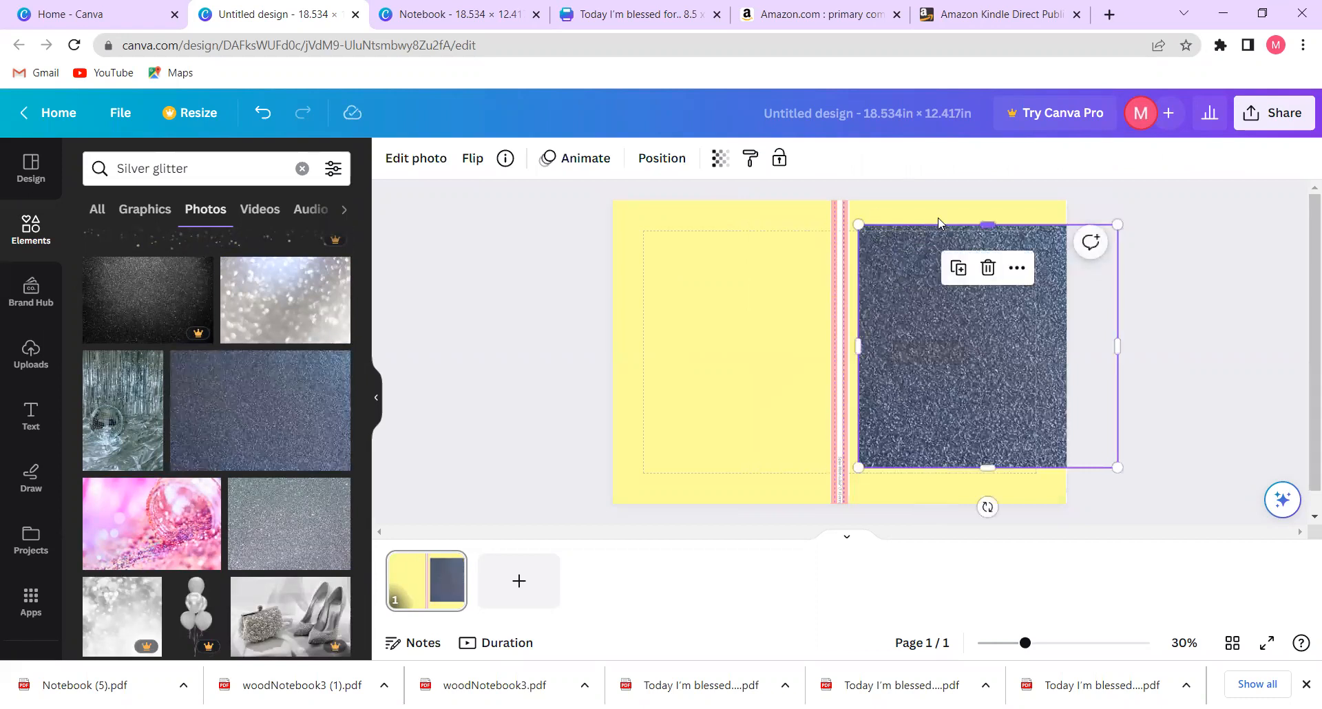
{"action": "left_click_drag", "start_coordinate": [919, 282], "coordinate": [909, 259]}
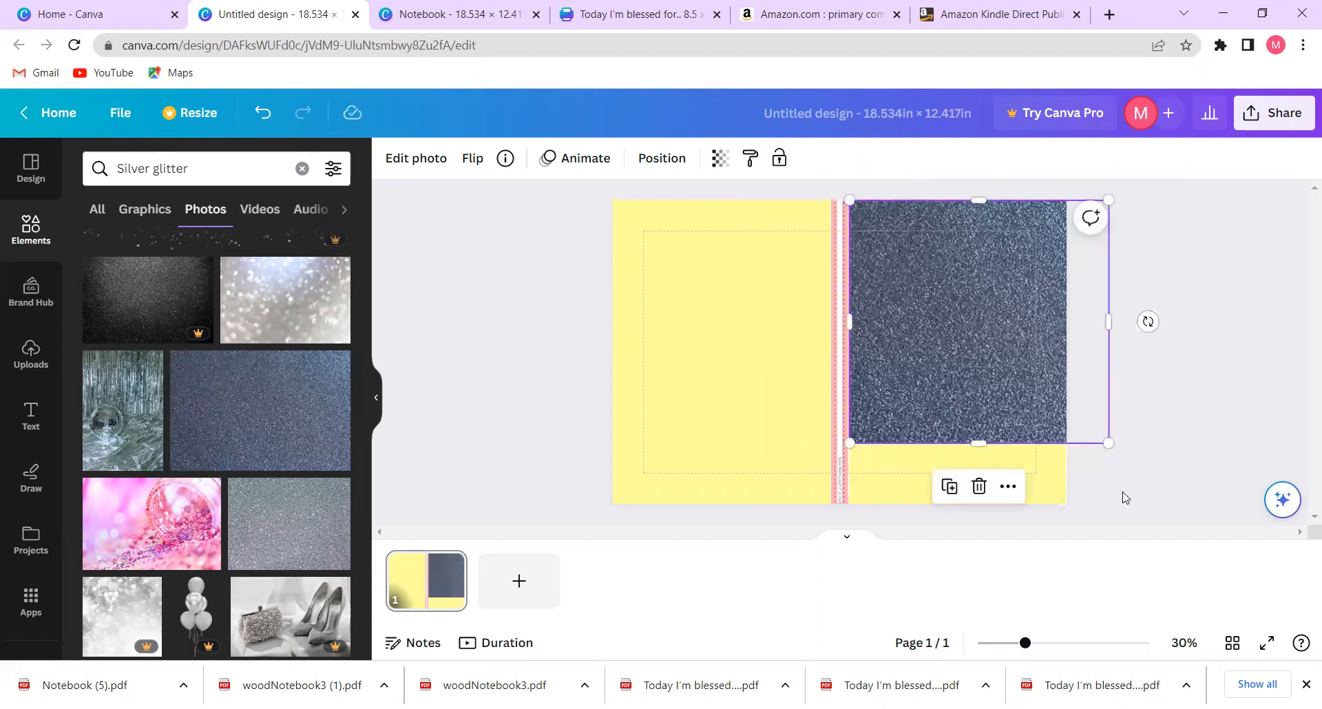
- Crop the glitter photo's width to the page edge and extend it to the page's lower edge to fill the front cover
{"action": "left_click_drag", "start_coordinate": [1111, 325], "coordinate": [1071, 348]}
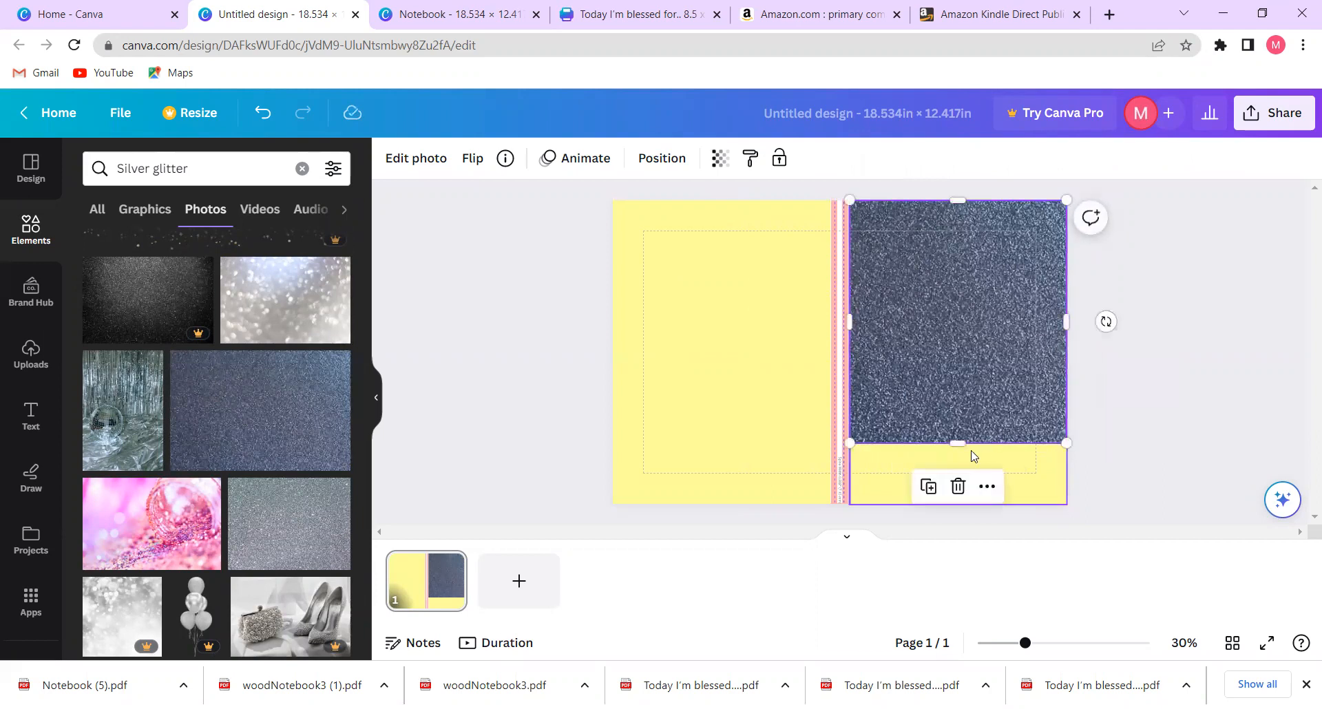
{"action": "left_click_drag", "start_coordinate": [958, 445], "coordinate": [966, 500]}
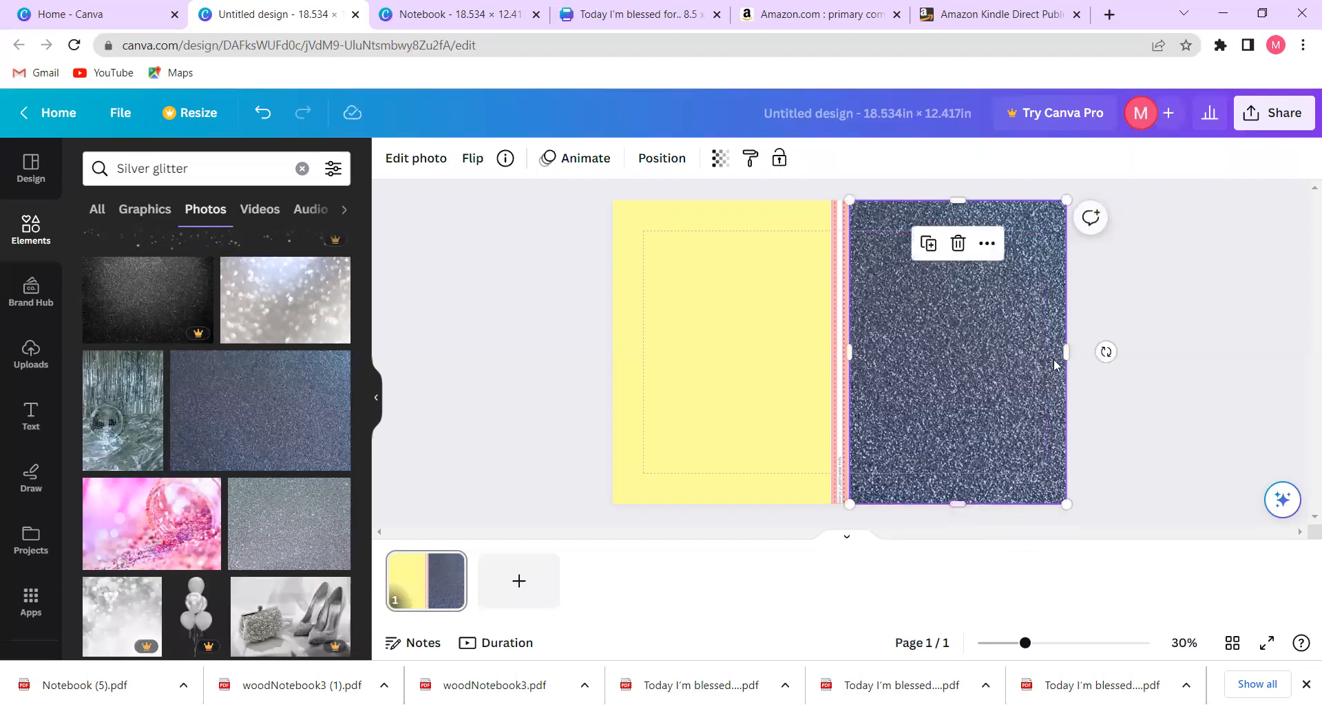
{"action": "left_click", "coordinate": [1148, 316]}
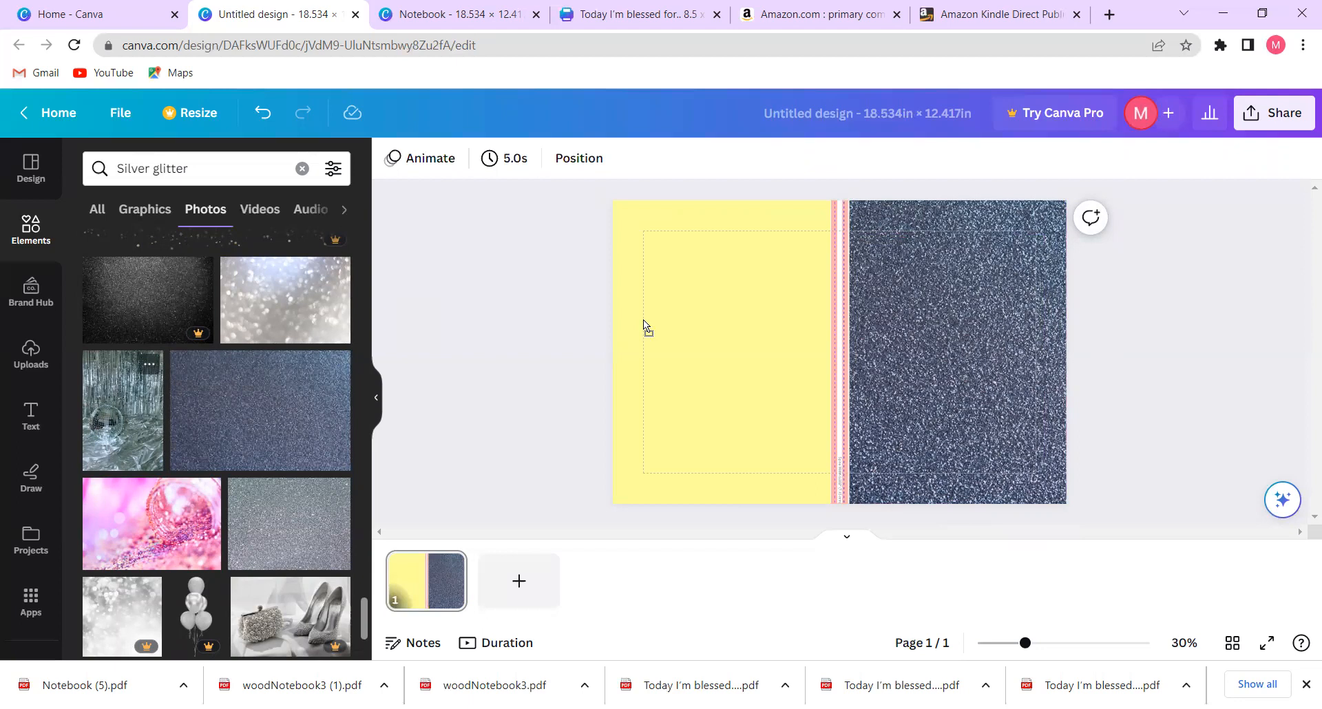
- Place the silver disco ball photo on the back cover, widen it to 8.9 in at the spine guide, and extend it to the page's lower edge
{"action": "left_click_drag", "start_coordinate": [641, 300], "coordinate": [647, 303]}
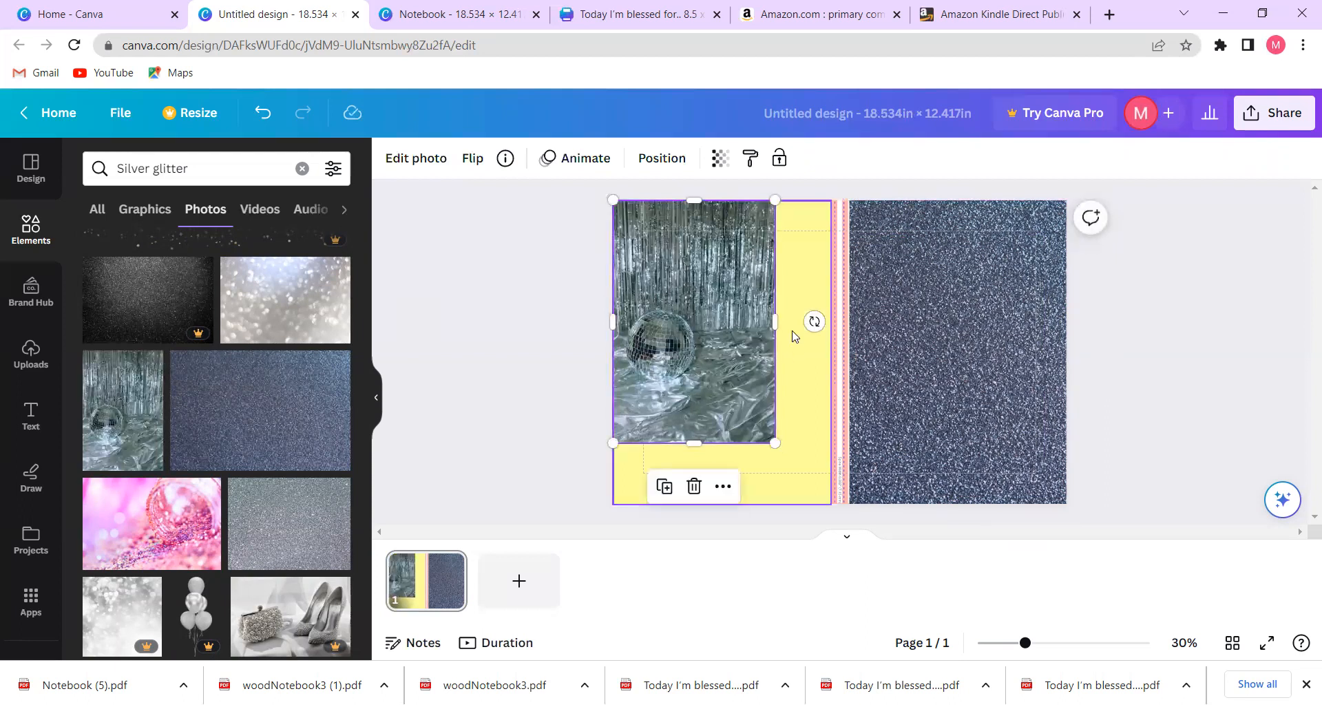
{"action": "left_click_drag", "start_coordinate": [795, 331], "coordinate": [831, 344]}
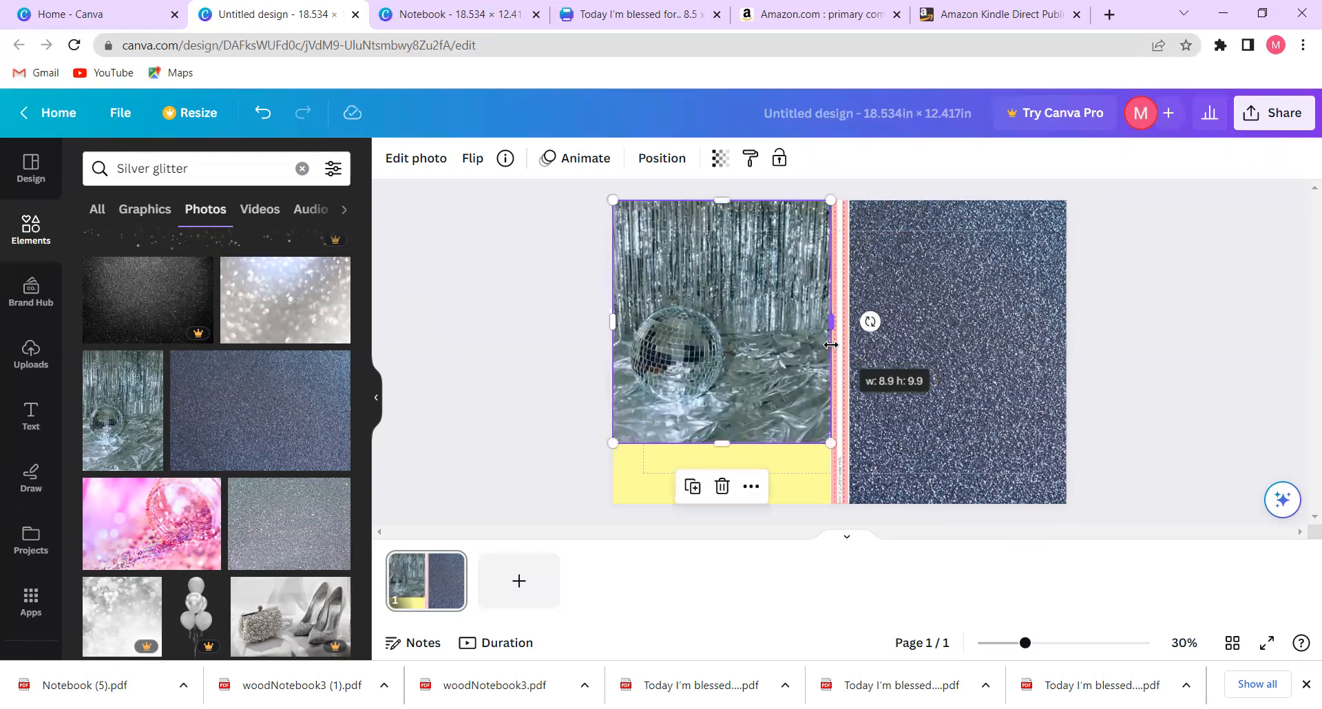
{"action": "left_click_drag", "start_coordinate": [724, 444], "coordinate": [727, 507]}
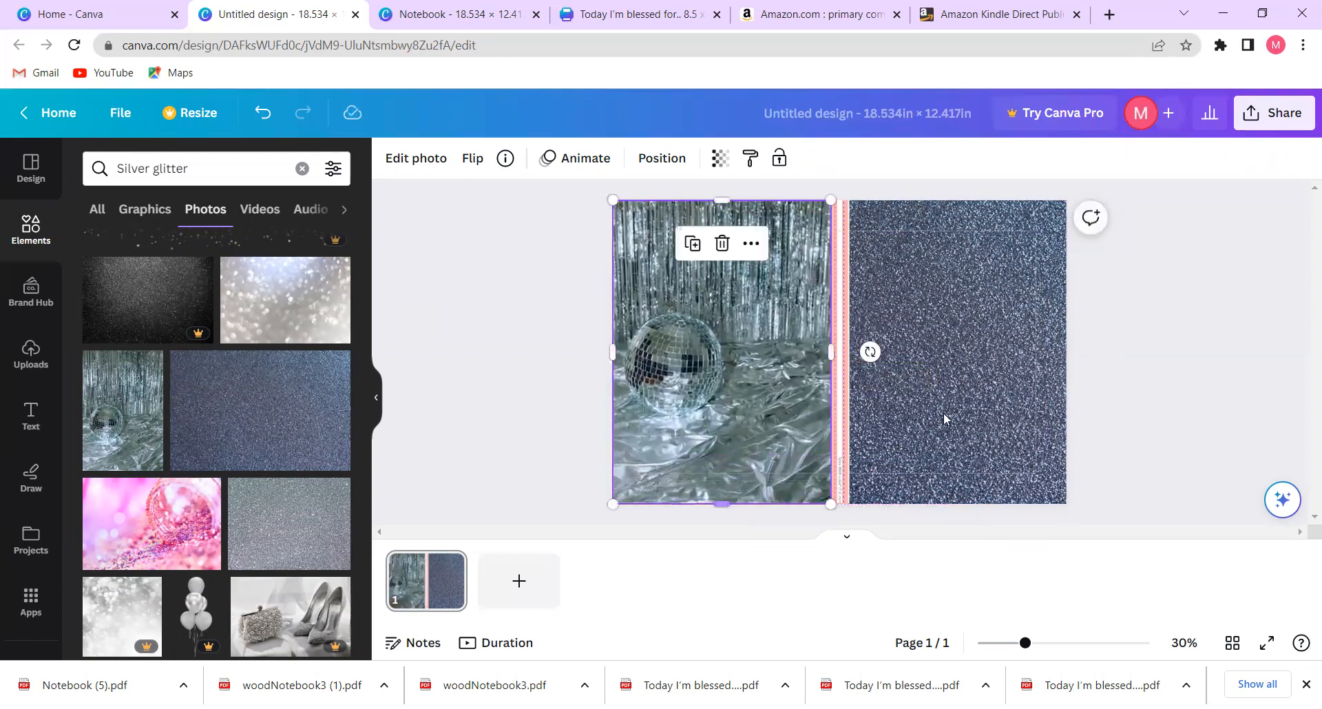
{"action": "left_click", "coordinate": [1119, 368]}
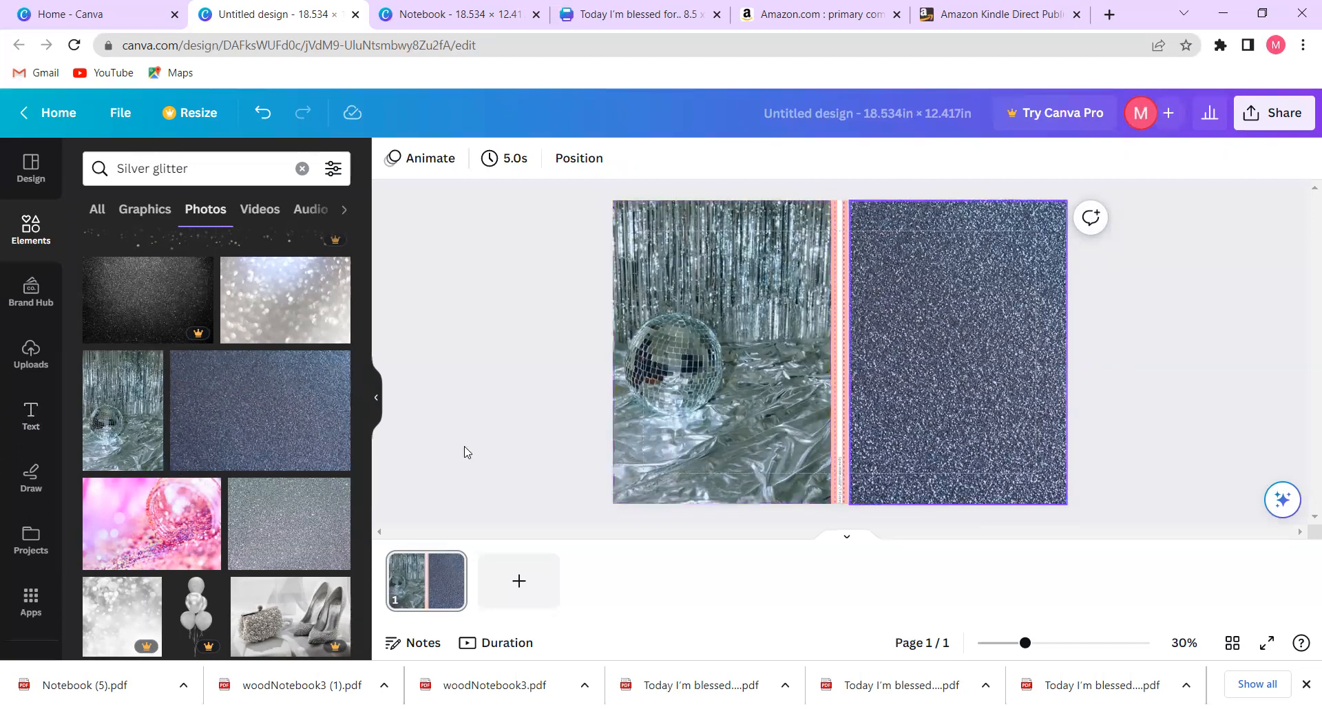
- Add the recently used HUGE SALE text combination to the front cover and shrink it to fit within the cover's upper part
{"action": "left_click", "coordinate": [31, 421]}
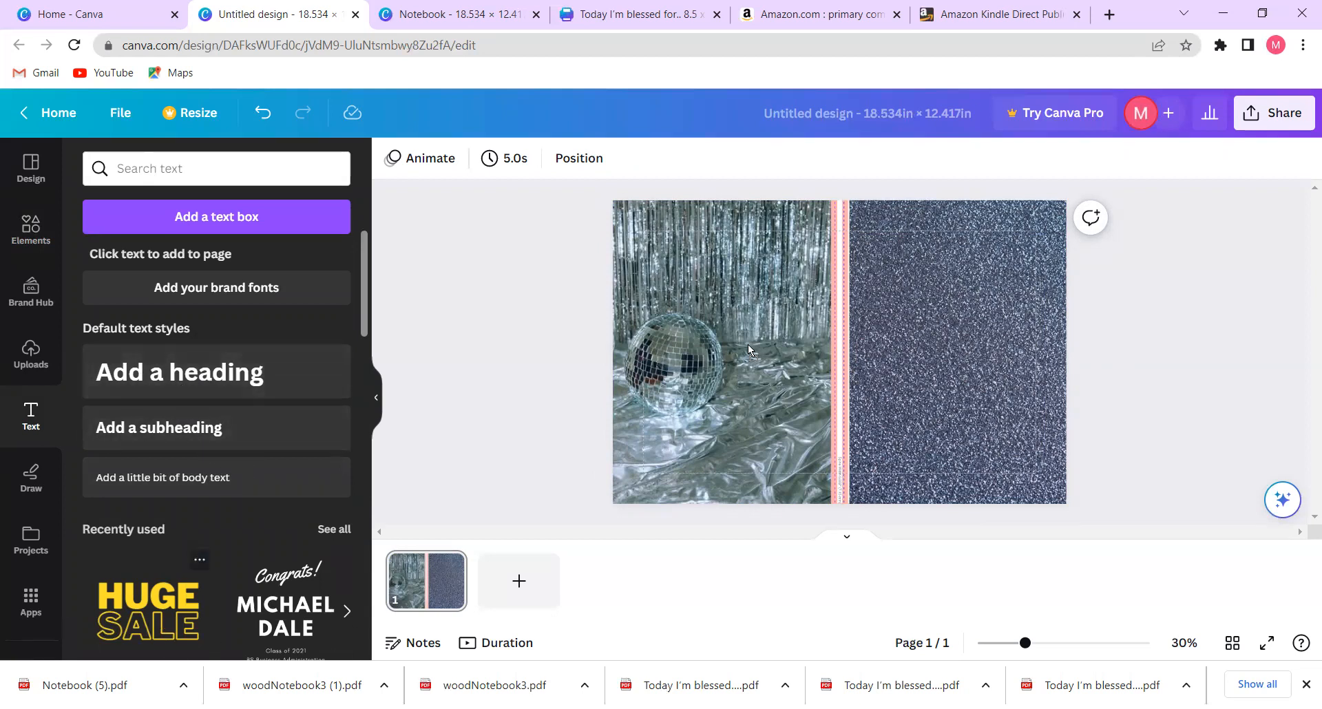
{"action": "left_click_drag", "start_coordinate": [823, 323], "coordinate": [954, 368]}
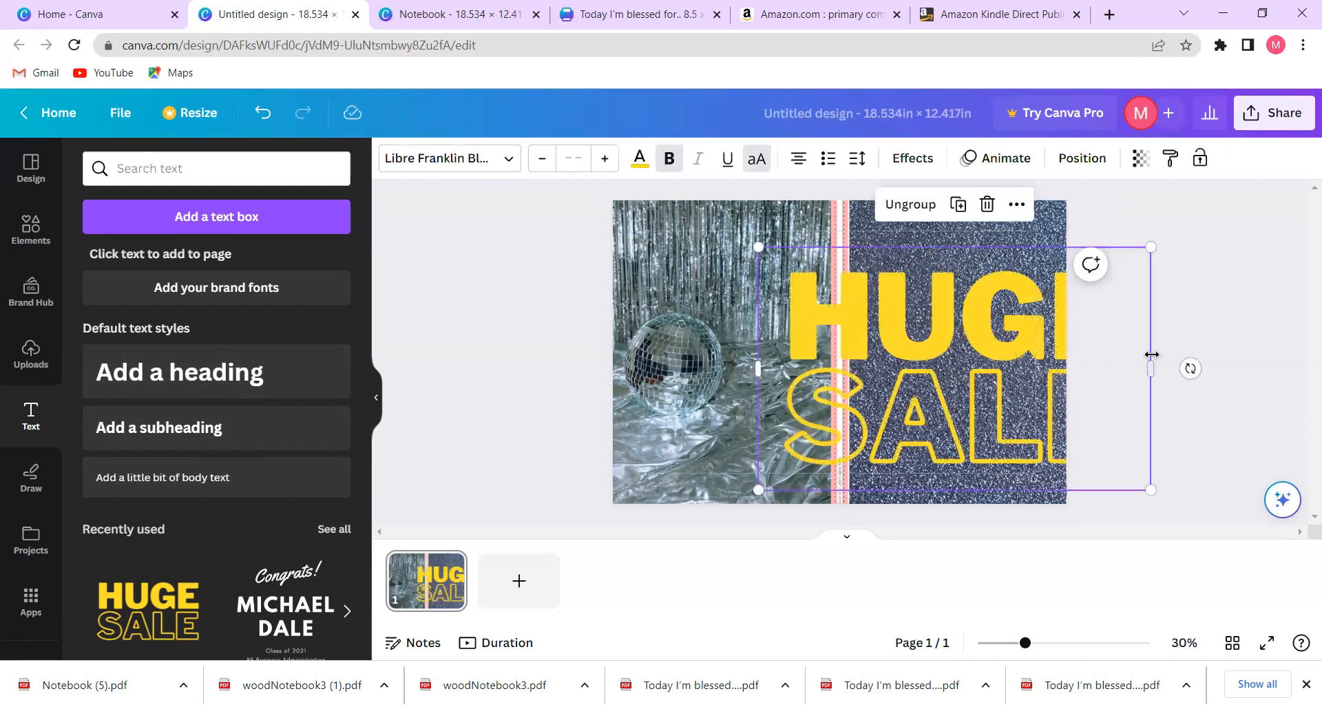
{"action": "left_click_drag", "start_coordinate": [1151, 371], "coordinate": [1036, 372]}
{"action": "left_click_drag", "start_coordinate": [758, 489], "coordinate": [928, 418]}
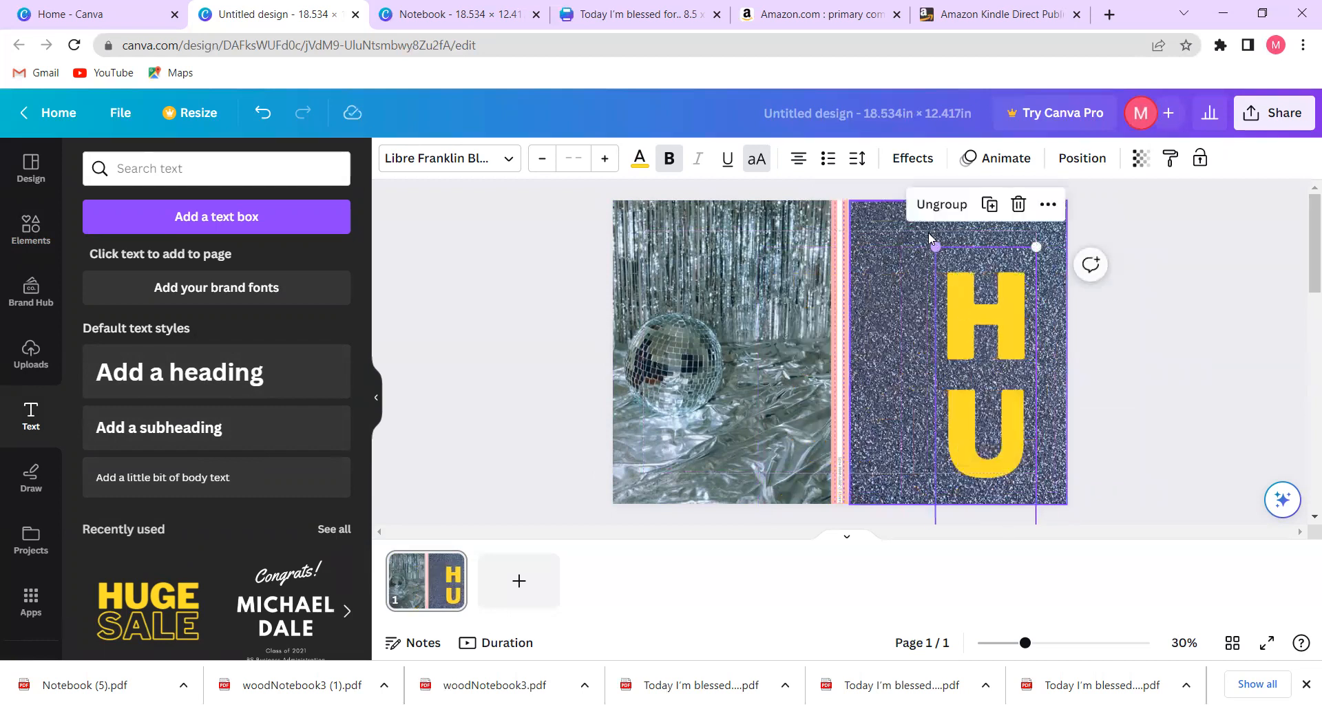
{"action": "left_click_drag", "start_coordinate": [942, 285], "coordinate": [954, 427]}
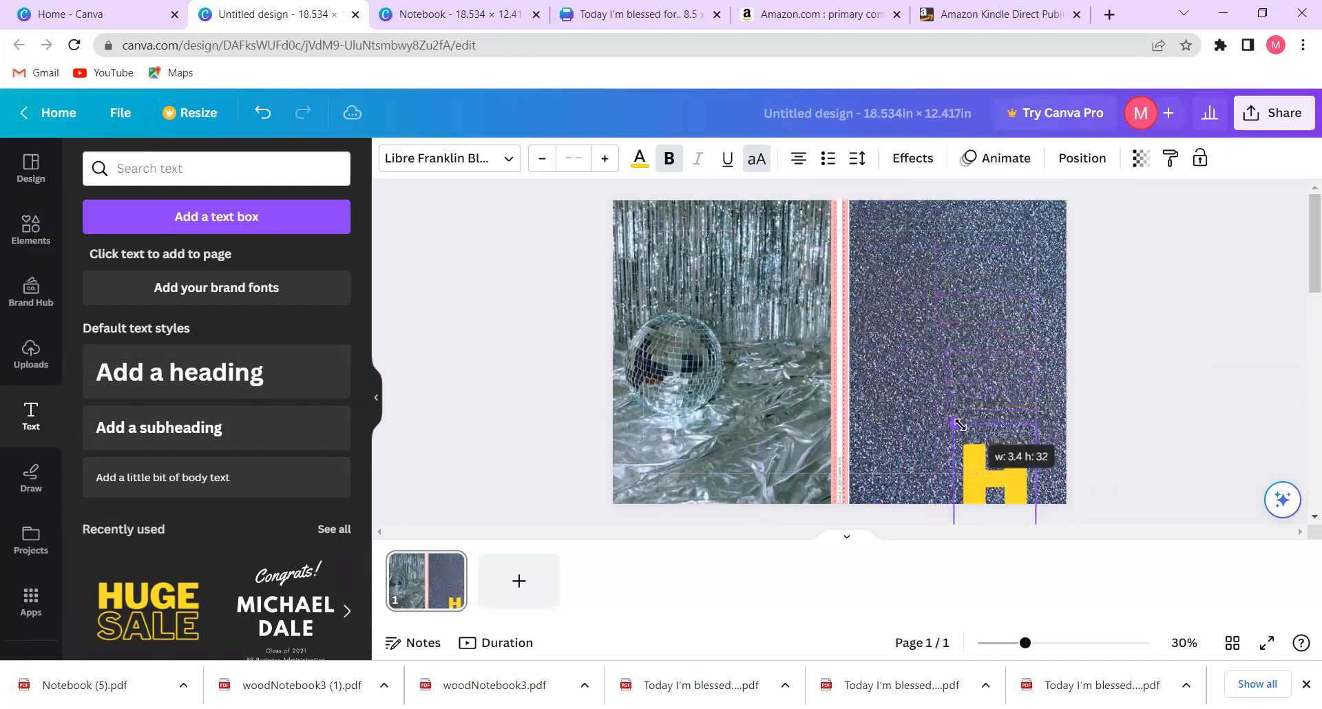
{"action": "left_click_drag", "start_coordinate": [997, 483], "coordinate": [921, 252]}
{"action": "left_click_drag", "start_coordinate": [918, 294], "coordinate": [927, 194]}
{"action": "left_click_drag", "start_coordinate": [936, 456], "coordinate": [939, 319]}
{"action": "left_click_drag", "start_coordinate": [952, 442], "coordinate": [975, 457]}
{"action": "left_click_drag", "start_coordinate": [973, 337], "coordinate": [878, 358]}
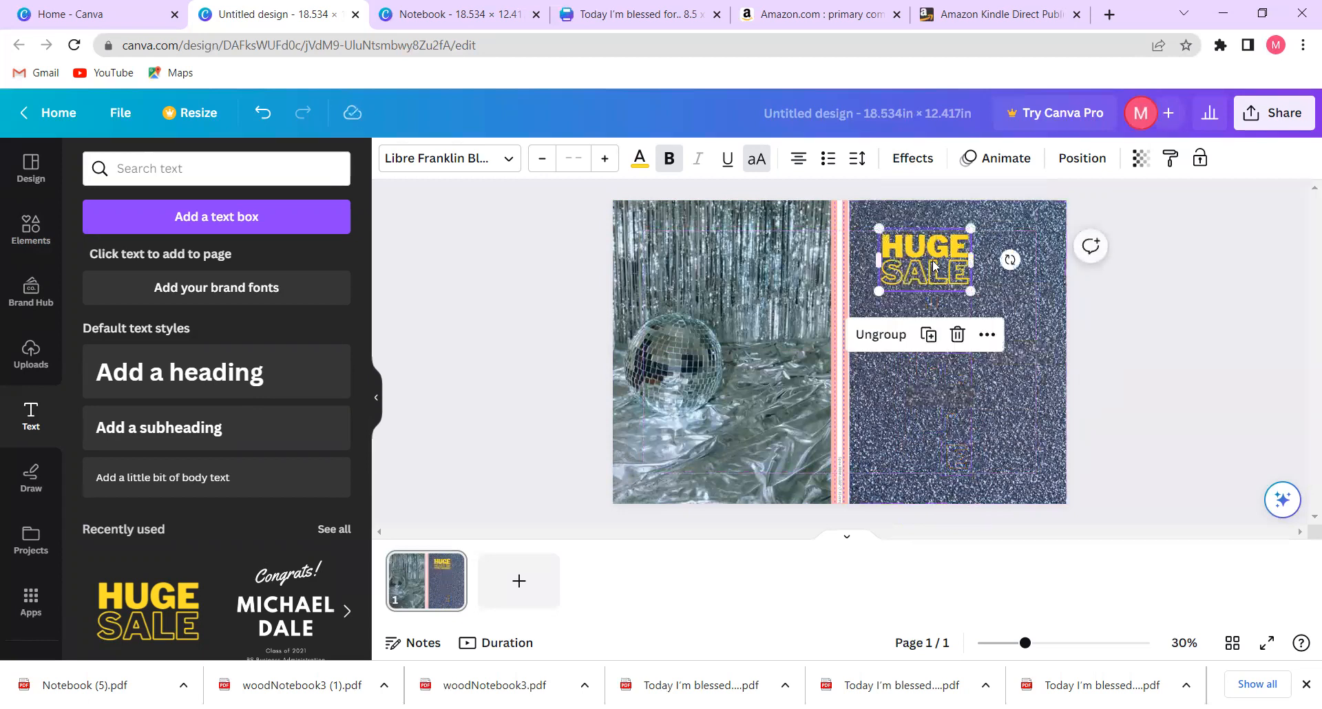
- Widen the HUGE SALE text group across most of the front cover and position it in the upper part, slightly nearer the spine
{"action": "left_click_drag", "start_coordinate": [944, 308], "coordinate": [1054, 309]}
{"action": "left_click_drag", "start_coordinate": [882, 304], "coordinate": [867, 304]}
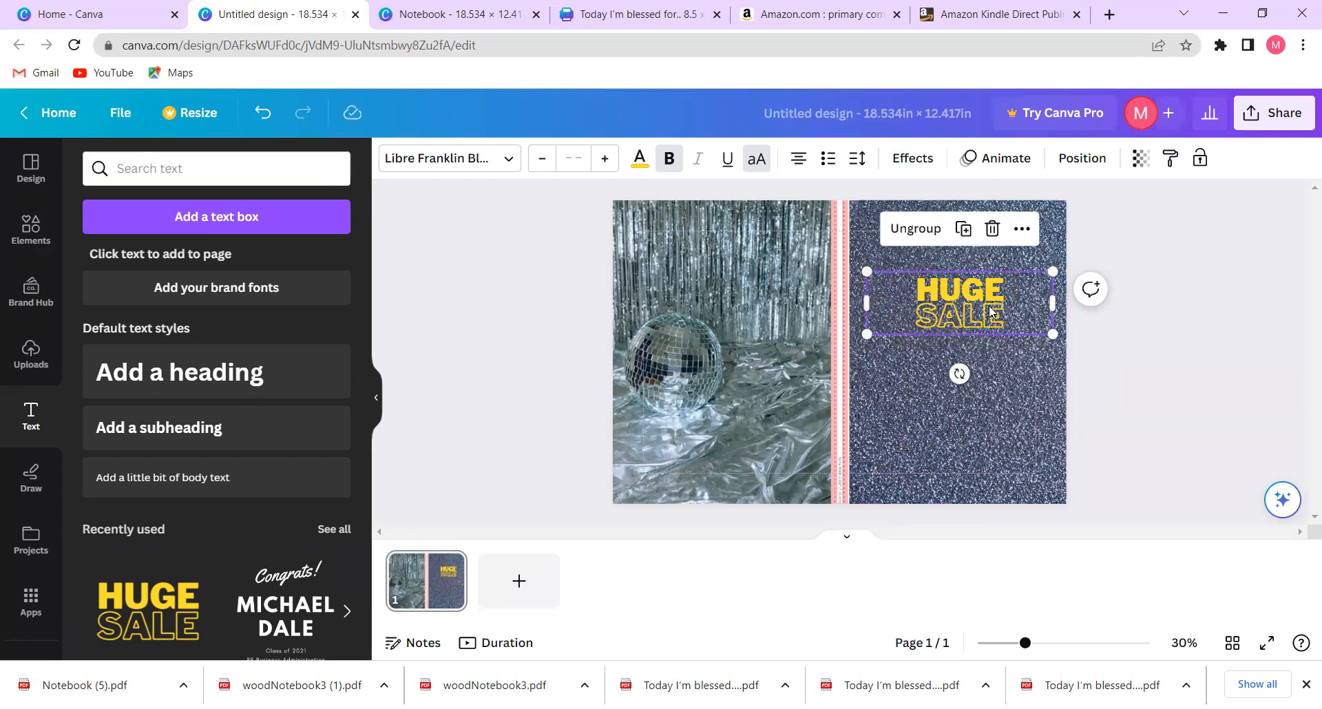
{"action": "left_click_drag", "start_coordinate": [1050, 335], "coordinate": [1059, 351]}
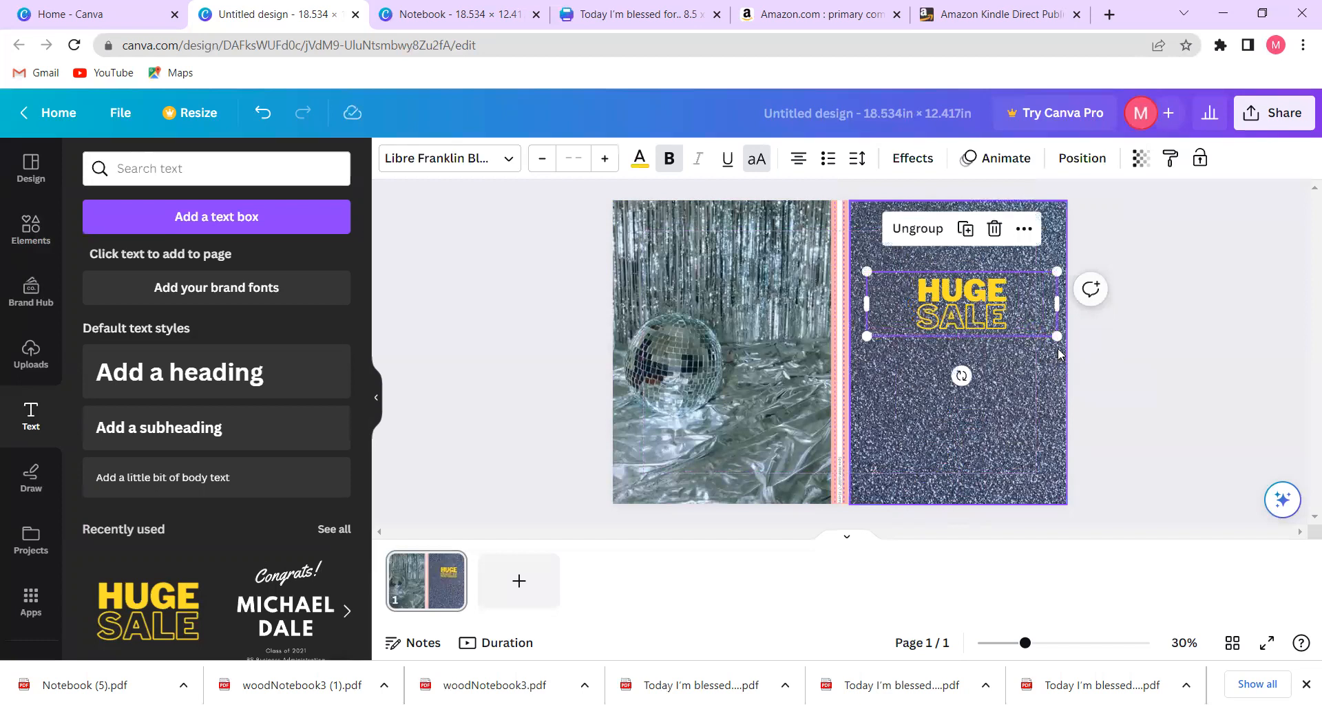
{"action": "left_click", "coordinate": [1145, 237]}
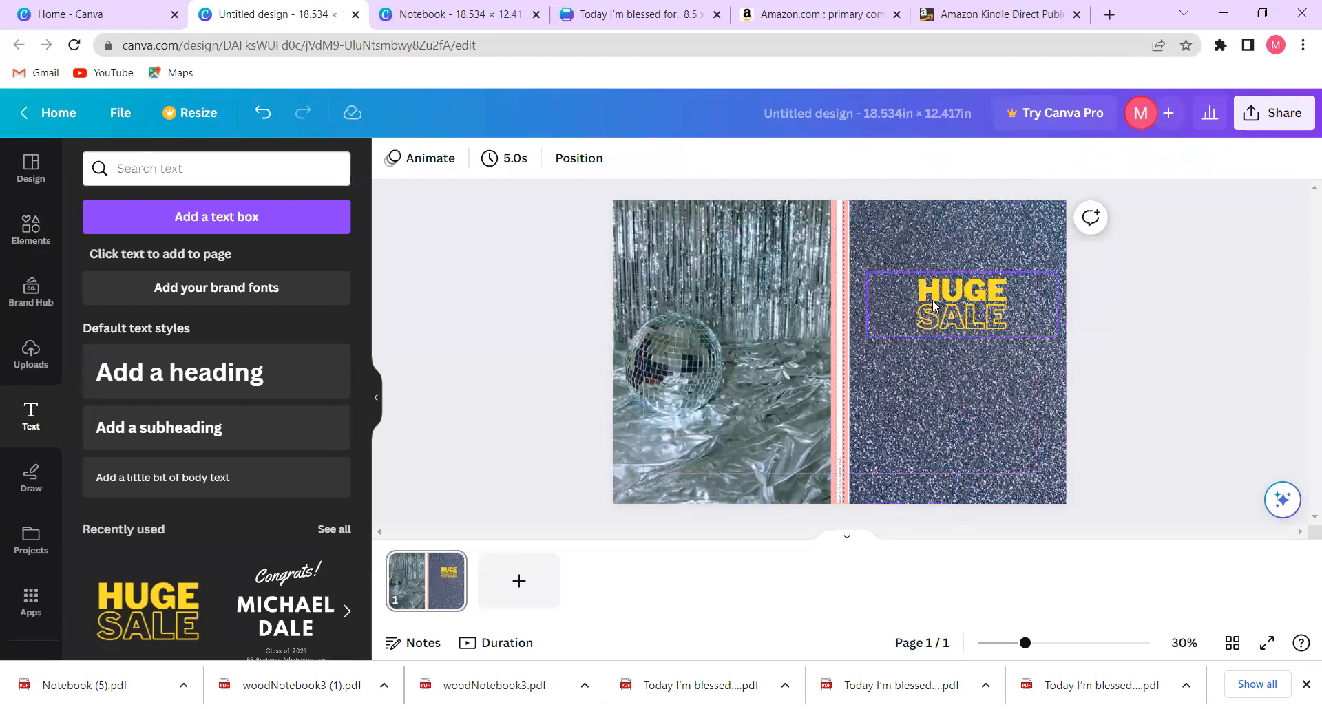
{"action": "left_click_drag", "start_coordinate": [932, 300], "coordinate": [925, 300]}
{"action": "left_click_drag", "start_coordinate": [1049, 296], "coordinate": [1023, 315]}
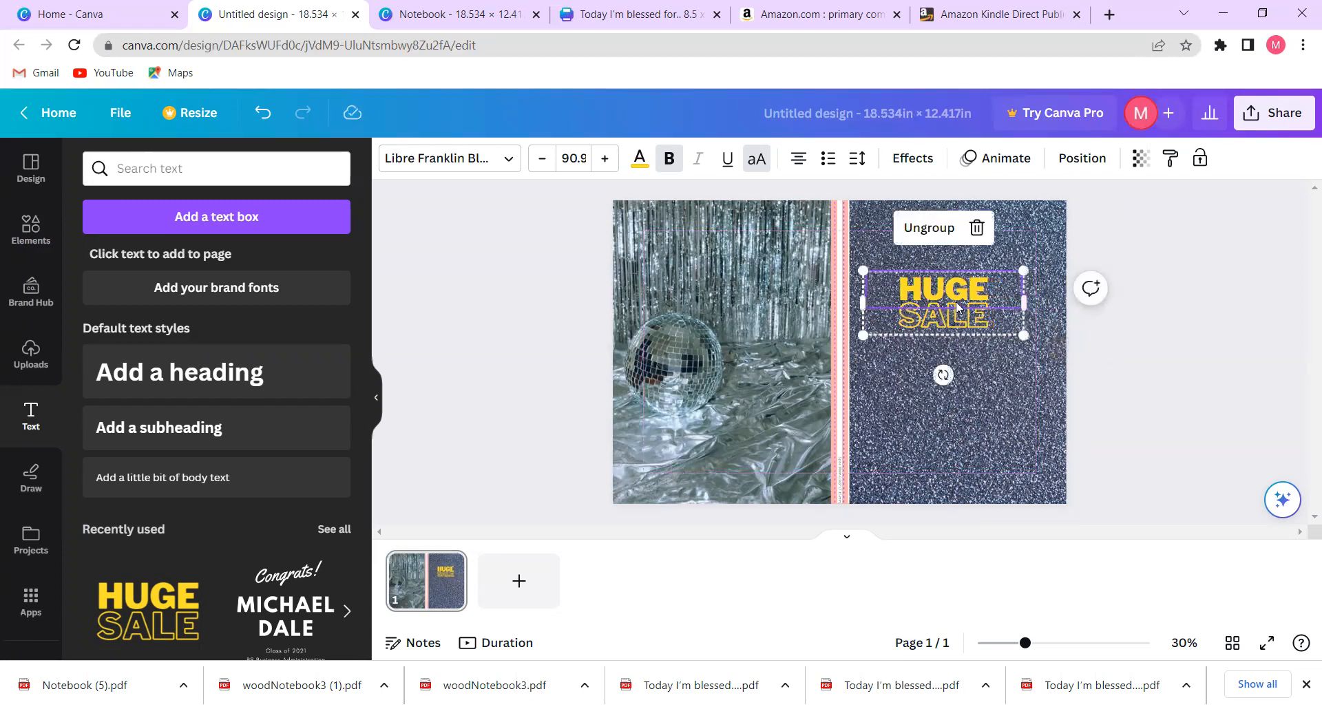
{"action": "left_click", "coordinate": [1188, 256]}
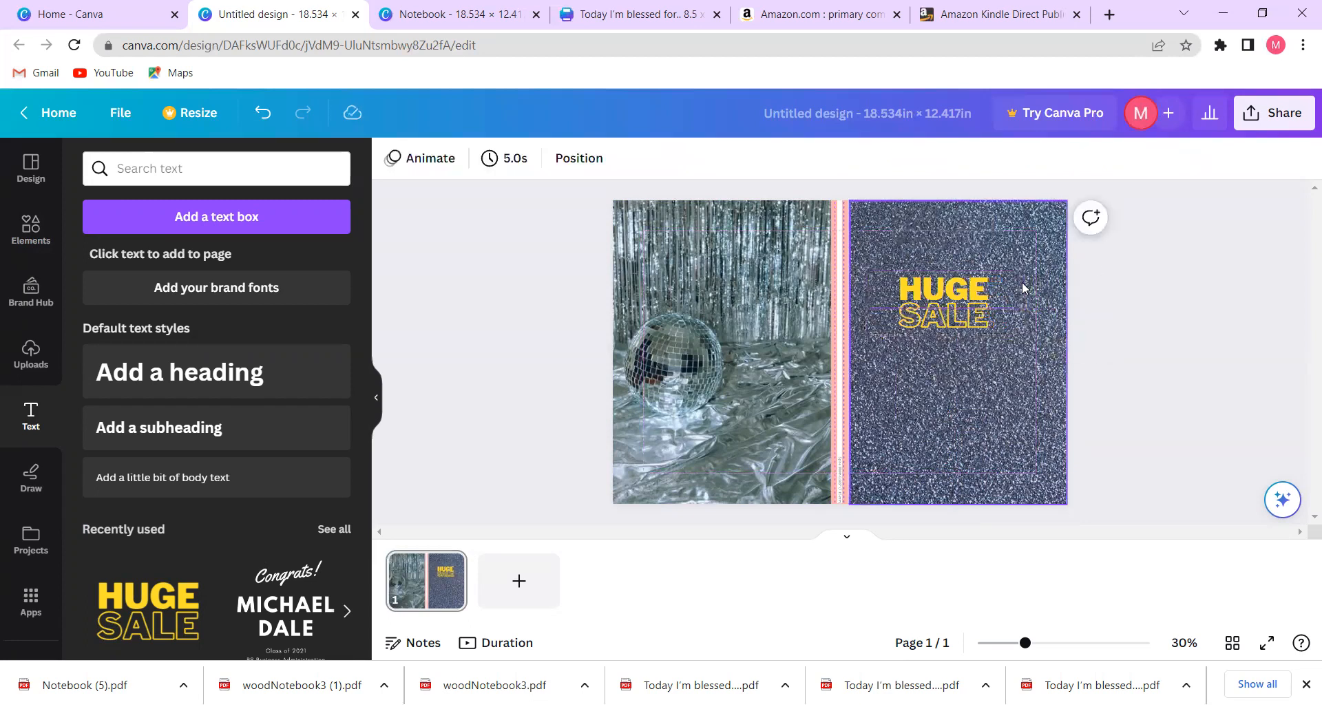
- Clear the word HUGE from the upper line of the front cover's text group
{"action": "left_click", "coordinate": [982, 289]}
{"action": "left_click", "coordinate": [980, 282]}
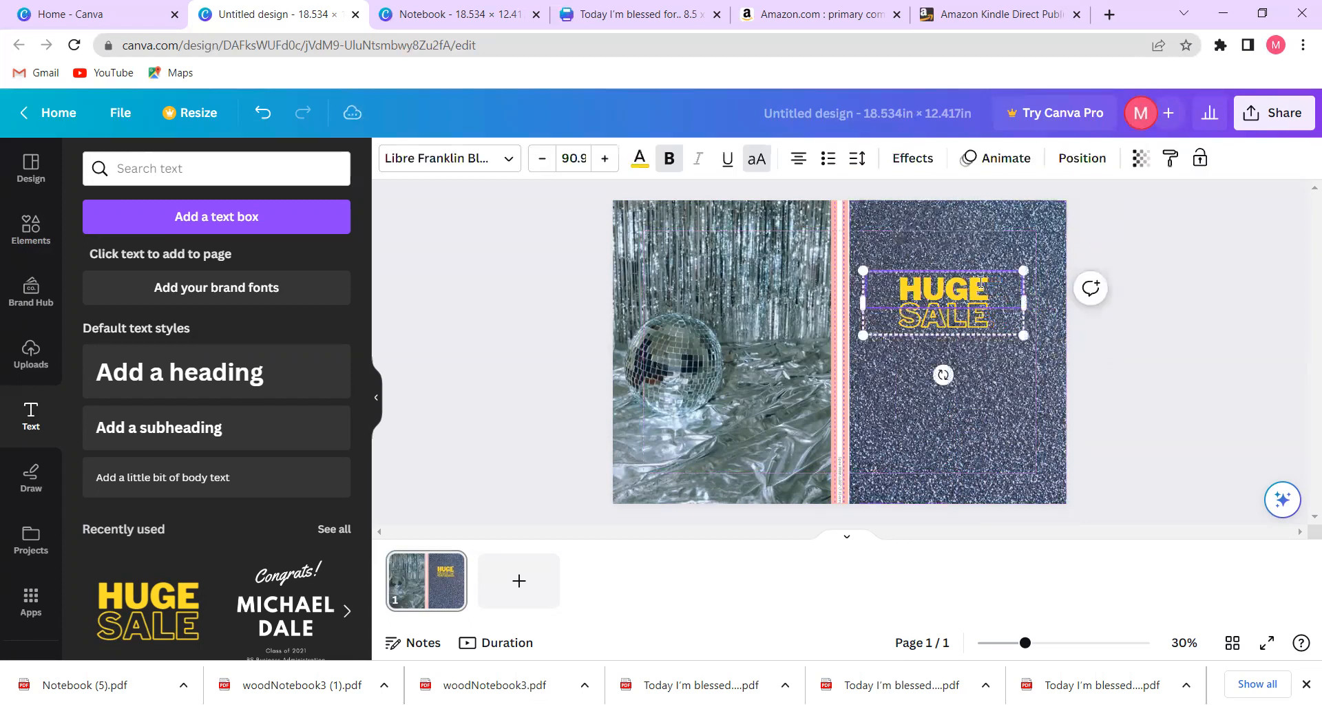
{"action": "key", "text": "BackSpace"}
{"action": "key", "text": "BackSpace"}
{"action": "key", "text": "BackSpace"}
{"action": "key", "text": "BackSpace"}
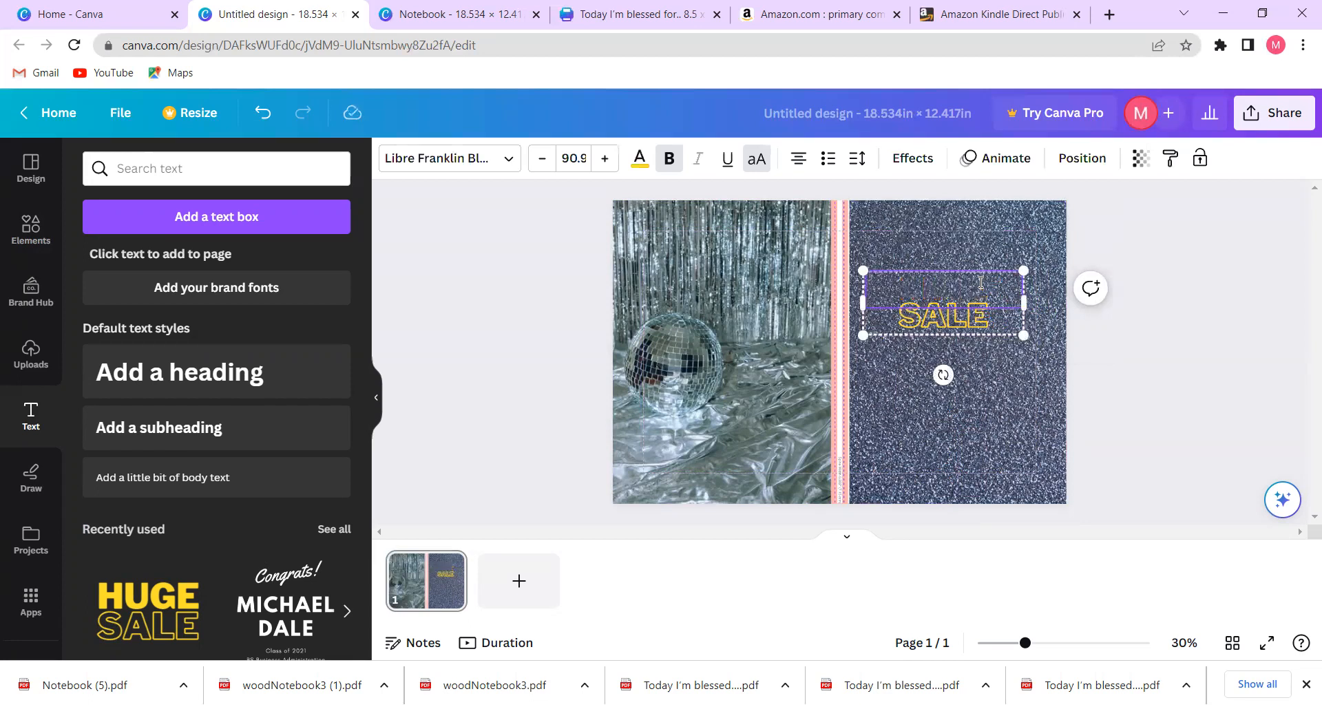
{"action": "type", "text": "BIRTG"}
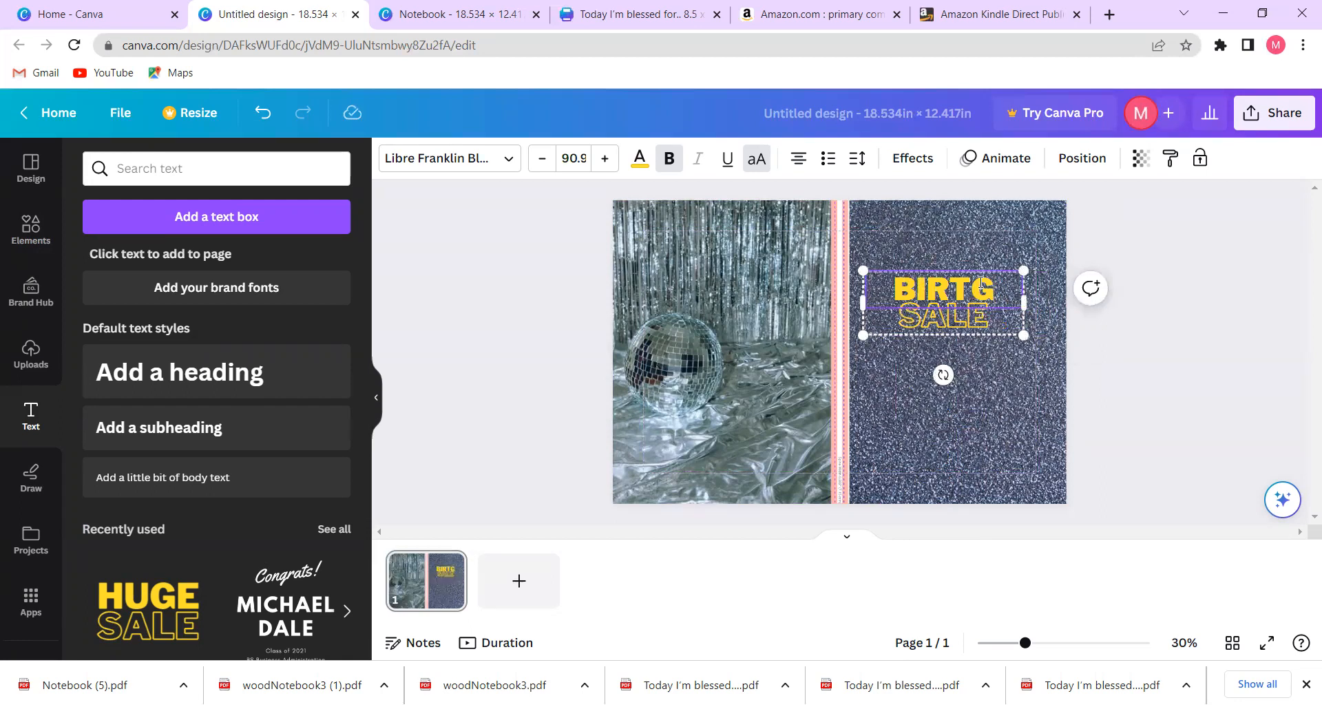
{"action": "key", "text": "BackSpace"}
{"action": "type", "text": "HDA"}
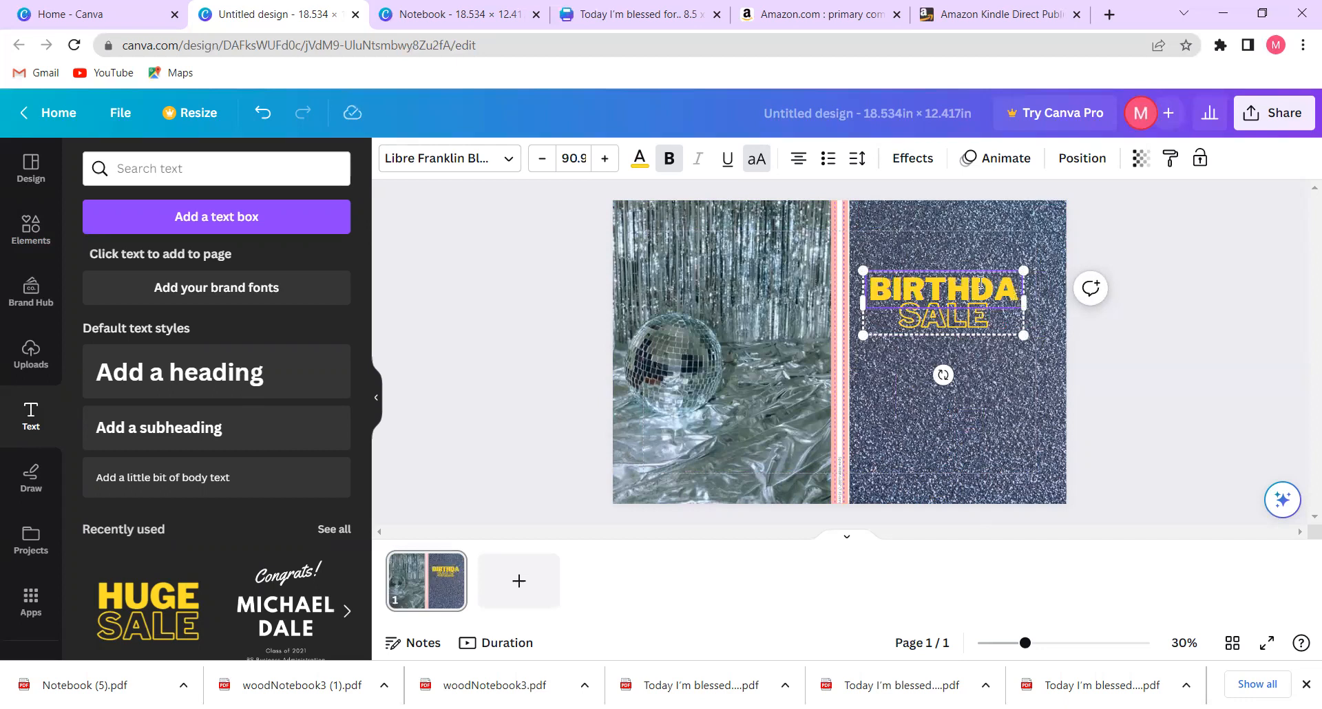
{"action": "type", "text": "Y"}
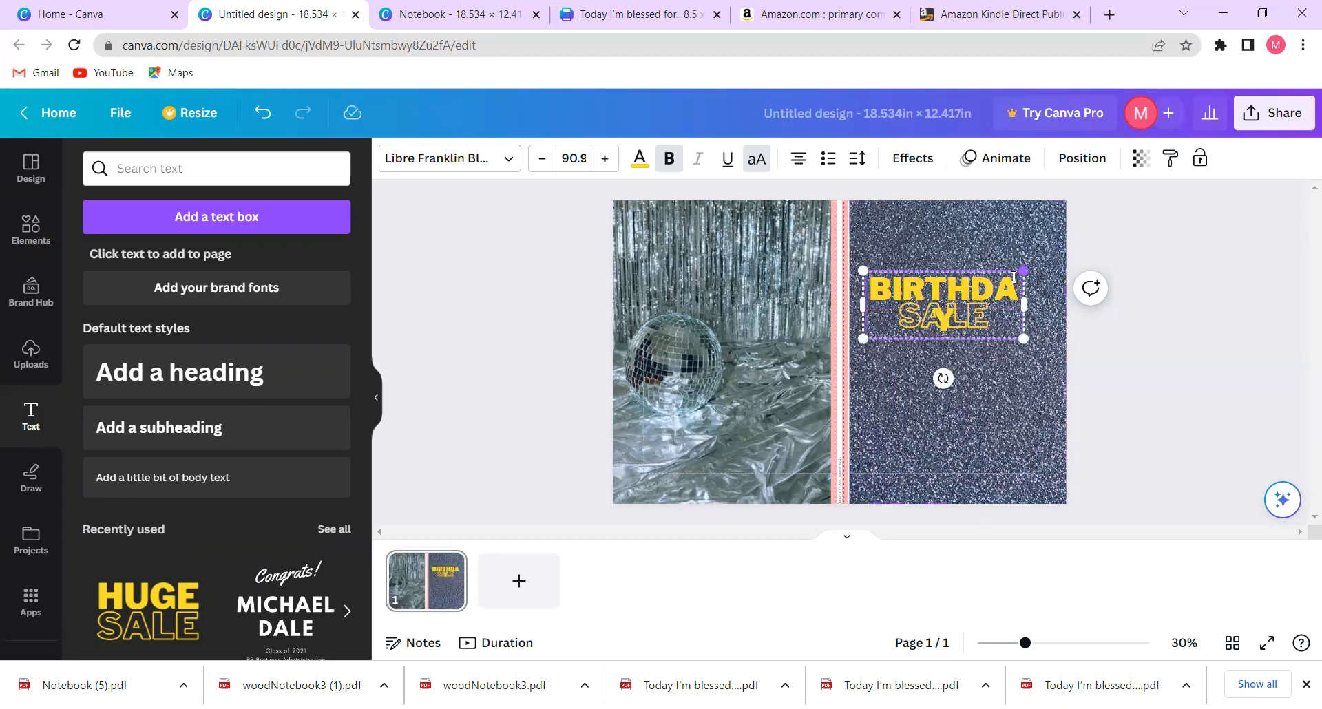
{"action": "key", "text": "BackSpace"}
{"action": "key", "text": "BackSpace"}
{"action": "key", "text": "BackSpace"}
{"action": "key", "text": "BackSpace"}
{"action": "key", "text": "BackSpace"}
{"action": "key", "text": "BackSpace"}
{"action": "key", "text": "BackSpace"}
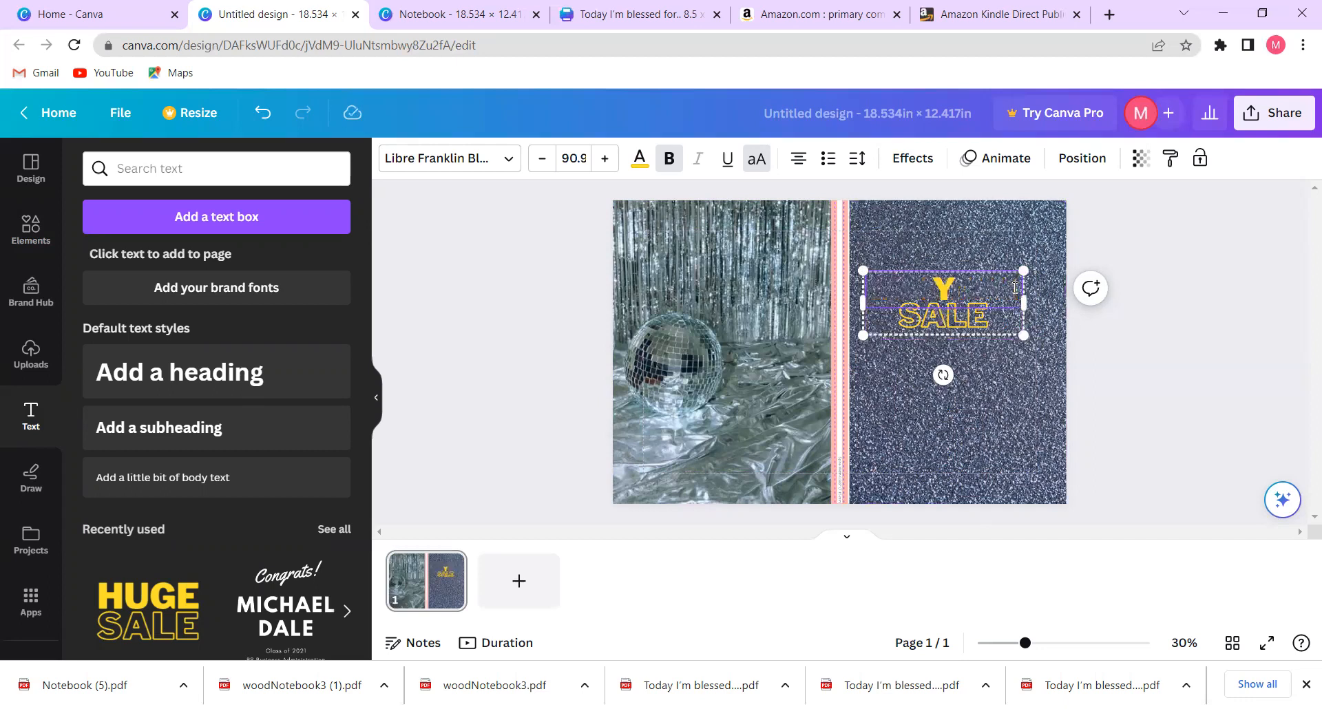
{"action": "key", "text": "BackSpace"}
- Enter NOTE as the title's upper line and replace SALE with BOOK in the outlined lower line
{"action": "type", "text": "NOTE"}
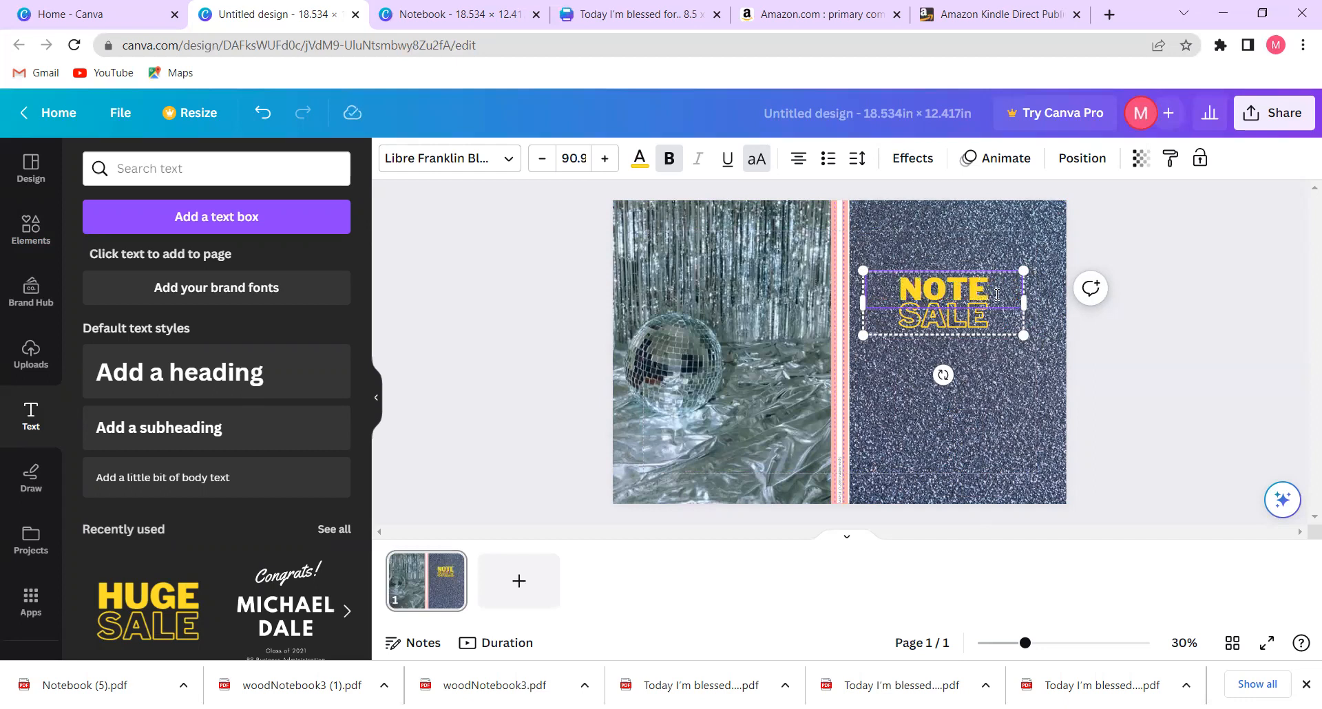
{"action": "left_click", "coordinate": [984, 317]}
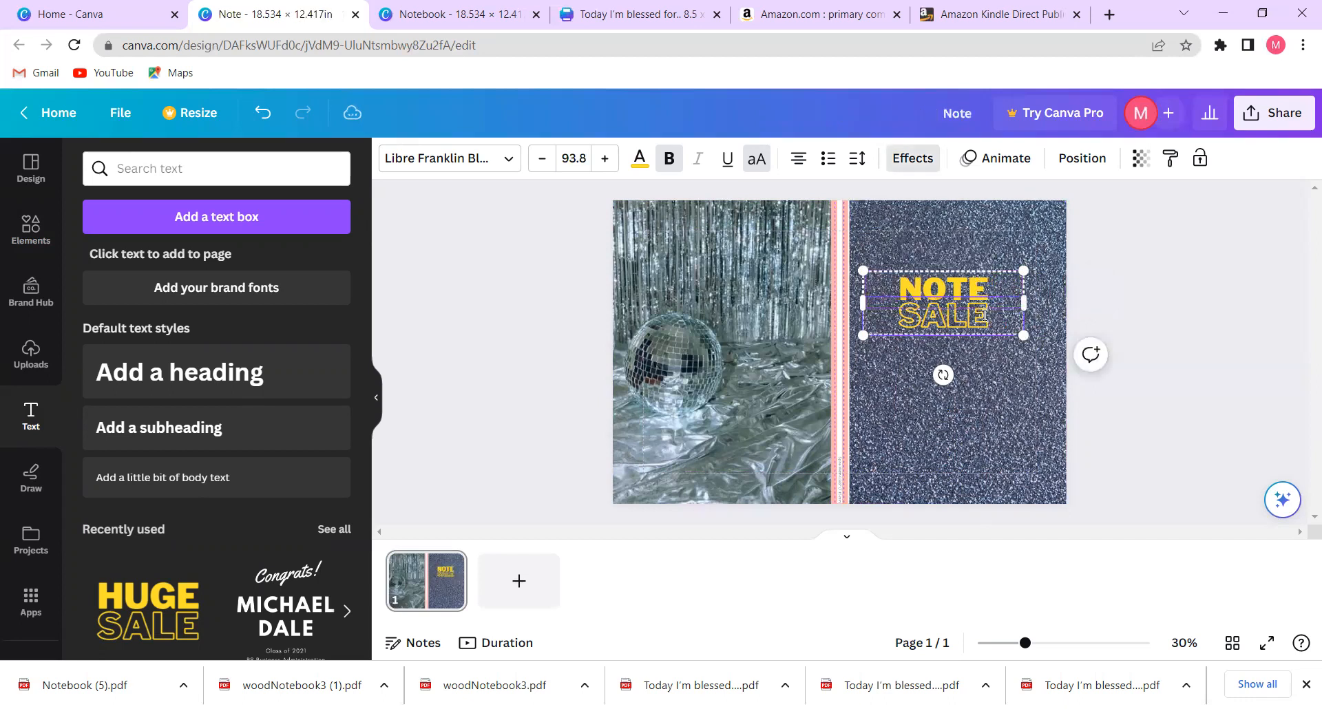
{"action": "double_click", "coordinate": [984, 317]}
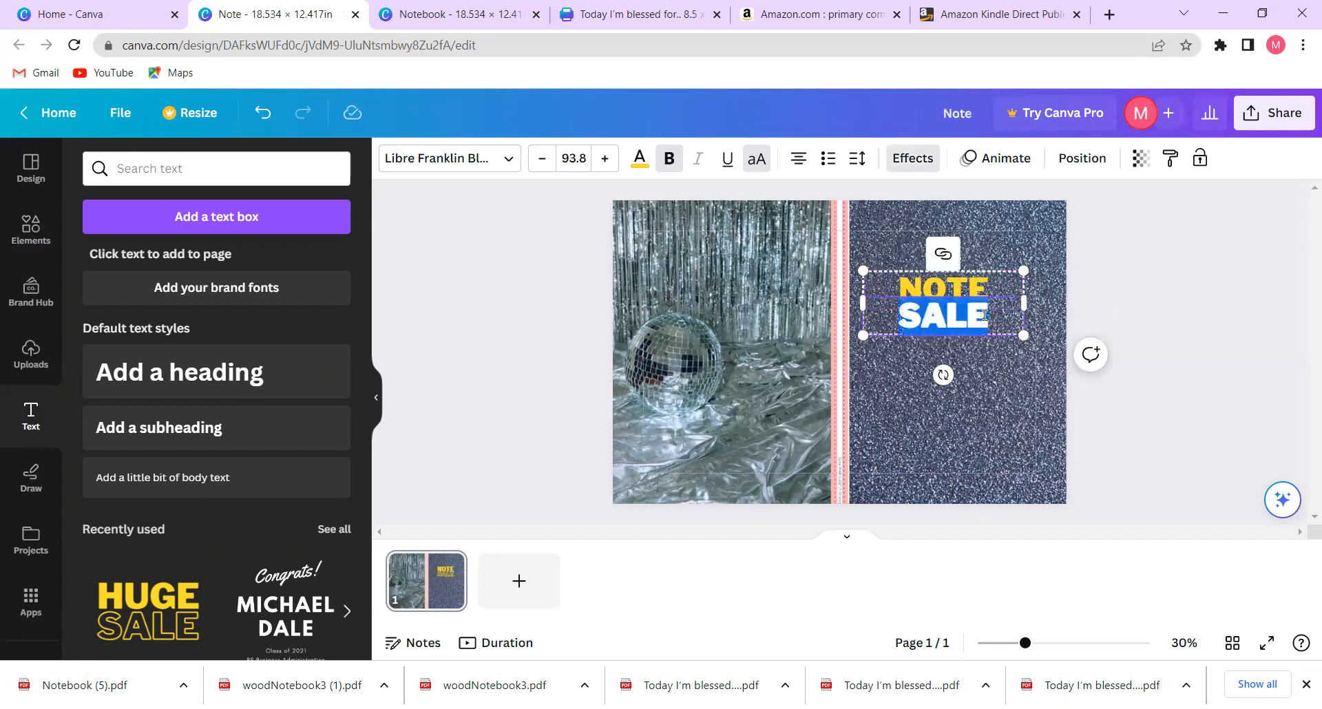
{"action": "key", "text": "BackSpace"}
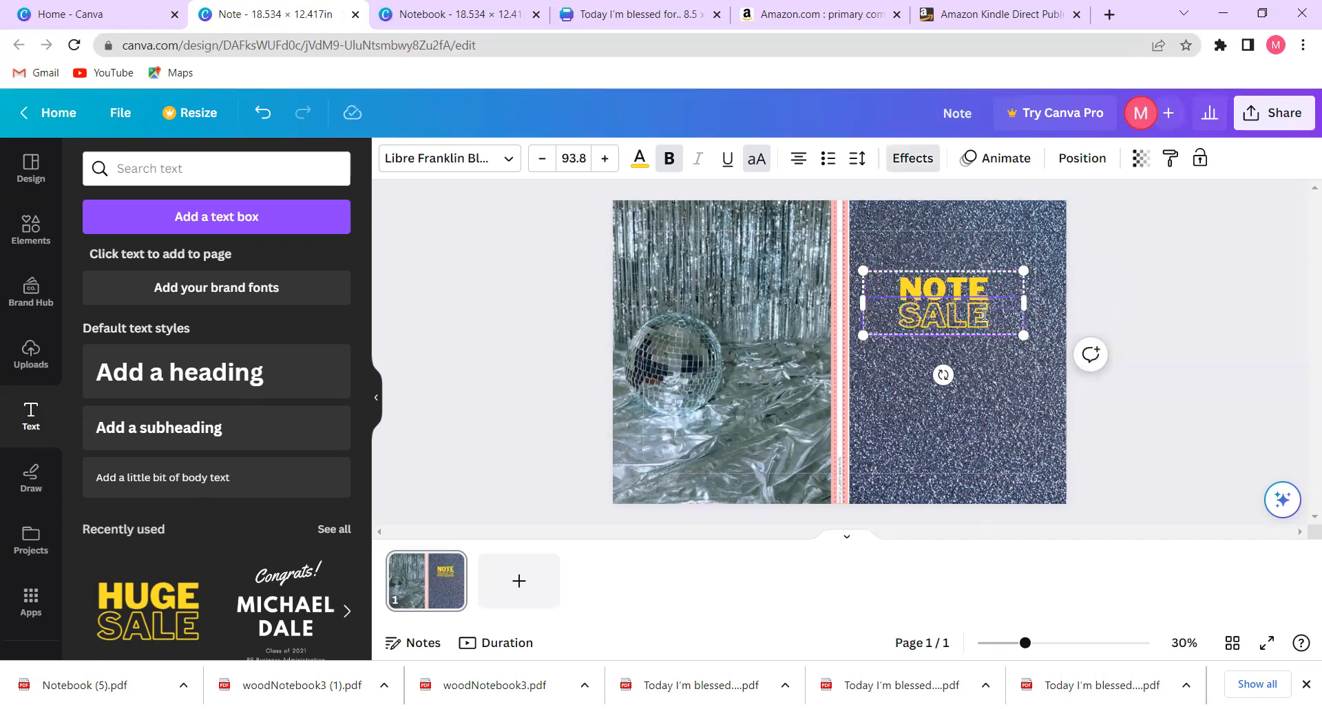
{"action": "type", "text": "BOOK"}
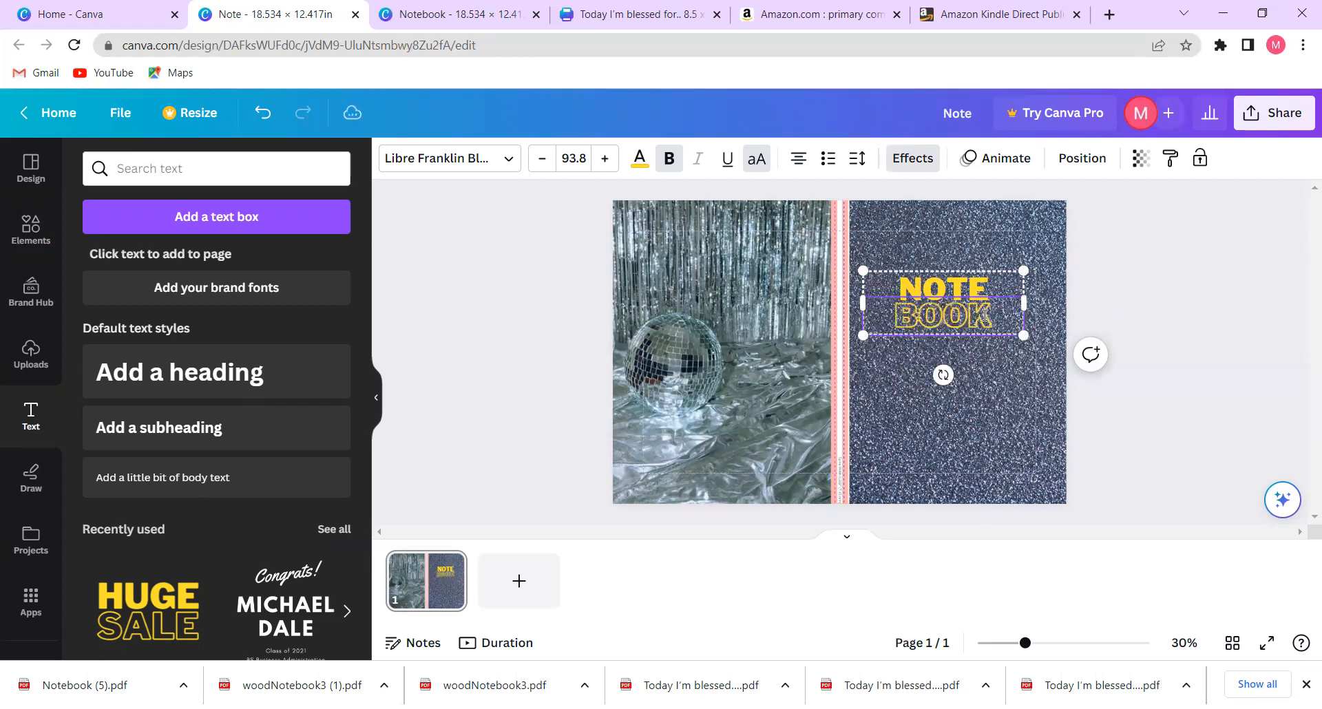
{"action": "left_click", "coordinate": [1230, 258]}
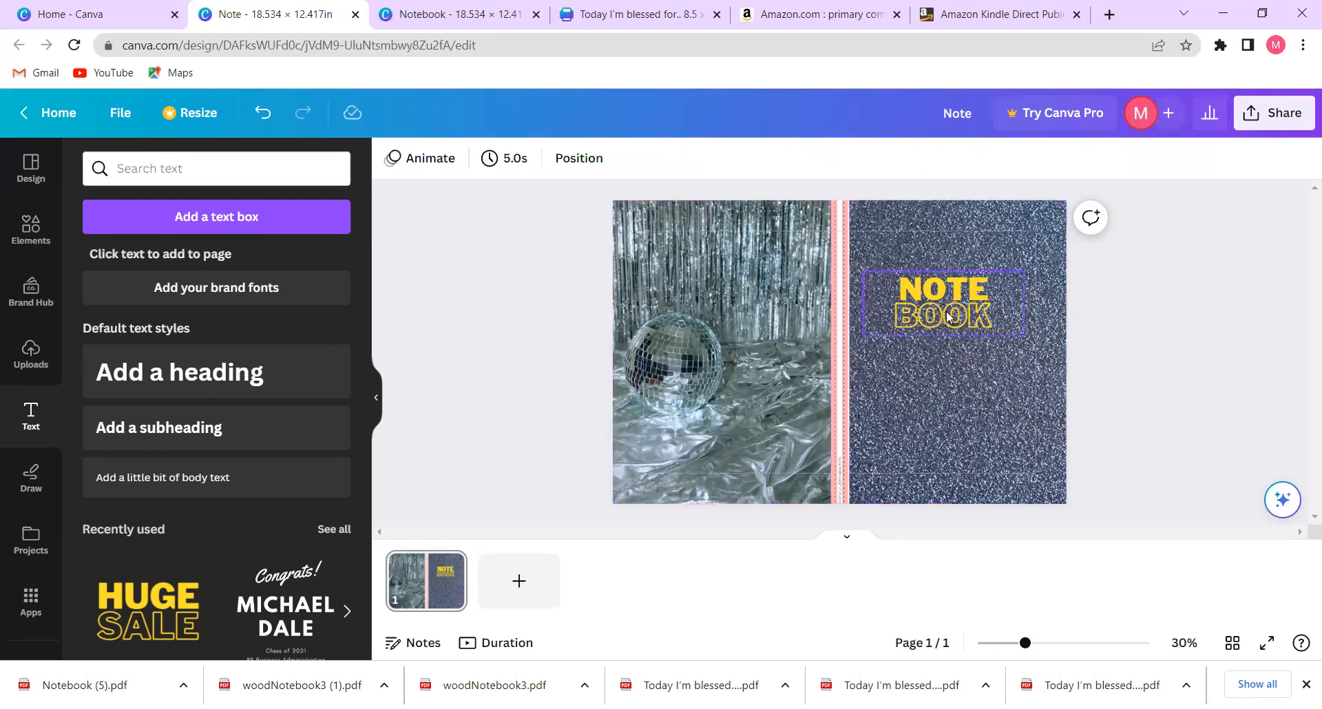
- Recolour the word NOTE with the lightest blue-grey from the glitter photo's colours
{"action": "left_click", "coordinate": [920, 283]}
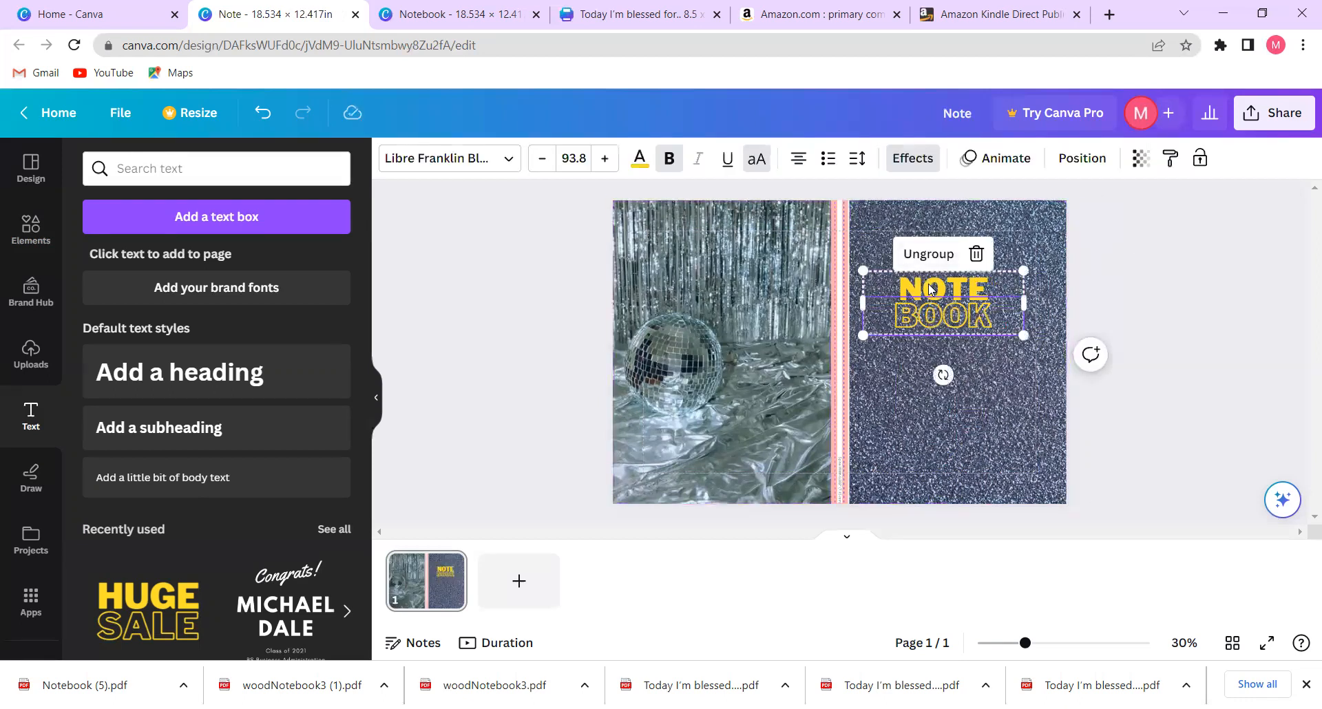
{"action": "left_click", "coordinate": [640, 157]}
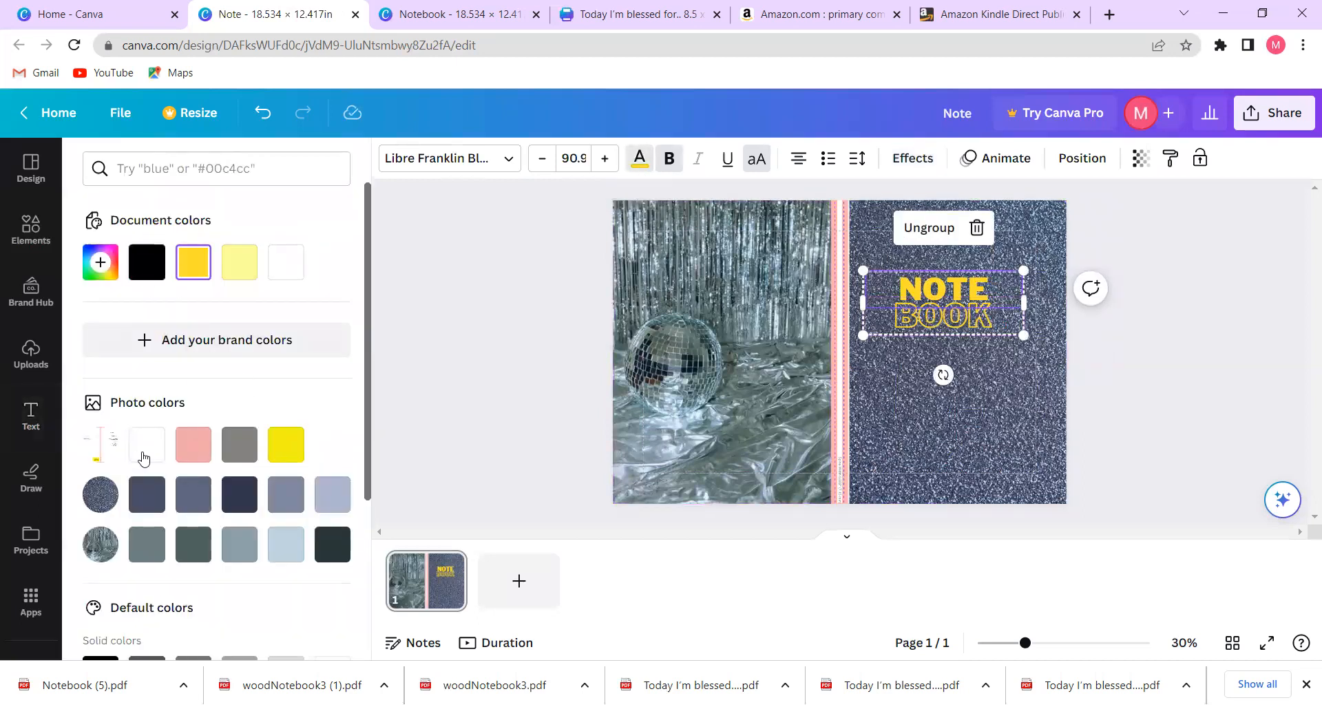
{"action": "left_click", "coordinate": [334, 494]}
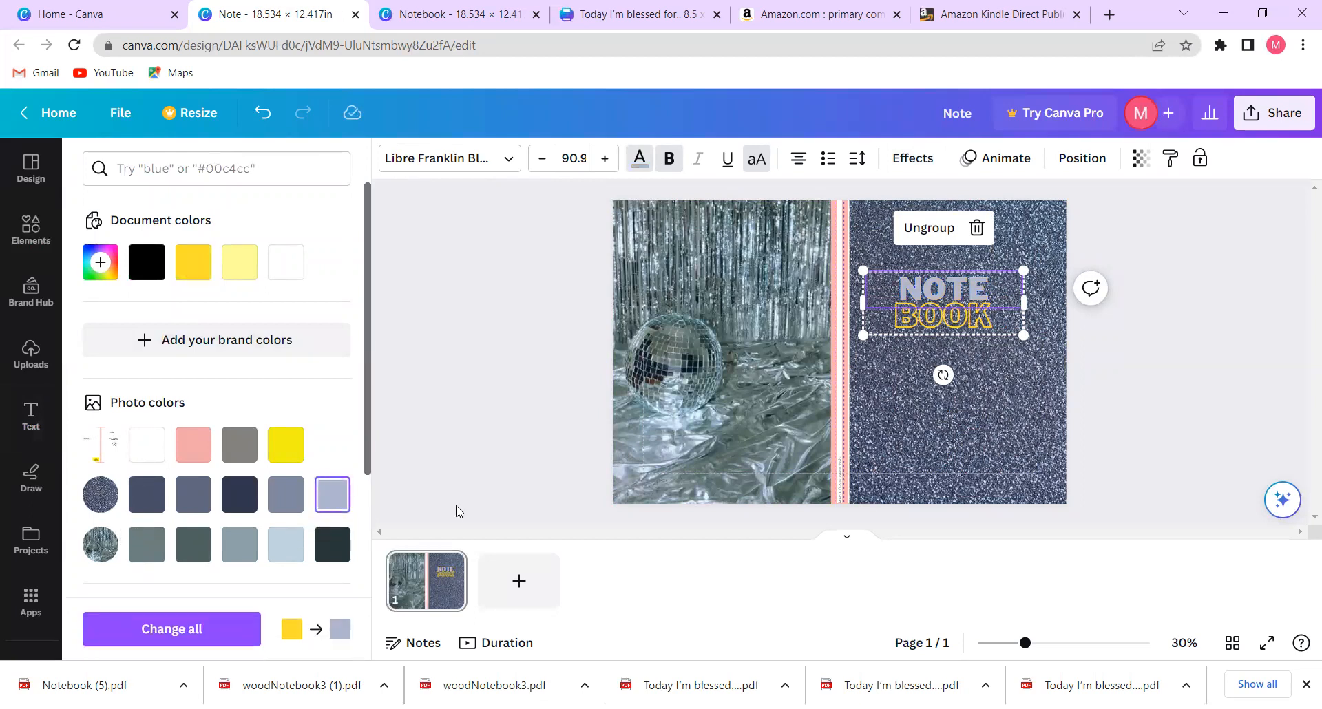
- Try the glitter photo's colours on the outlined word BOOK, then set it to the pale blue from the disco ball photo's colours
{"action": "left_click", "coordinate": [928, 319]}
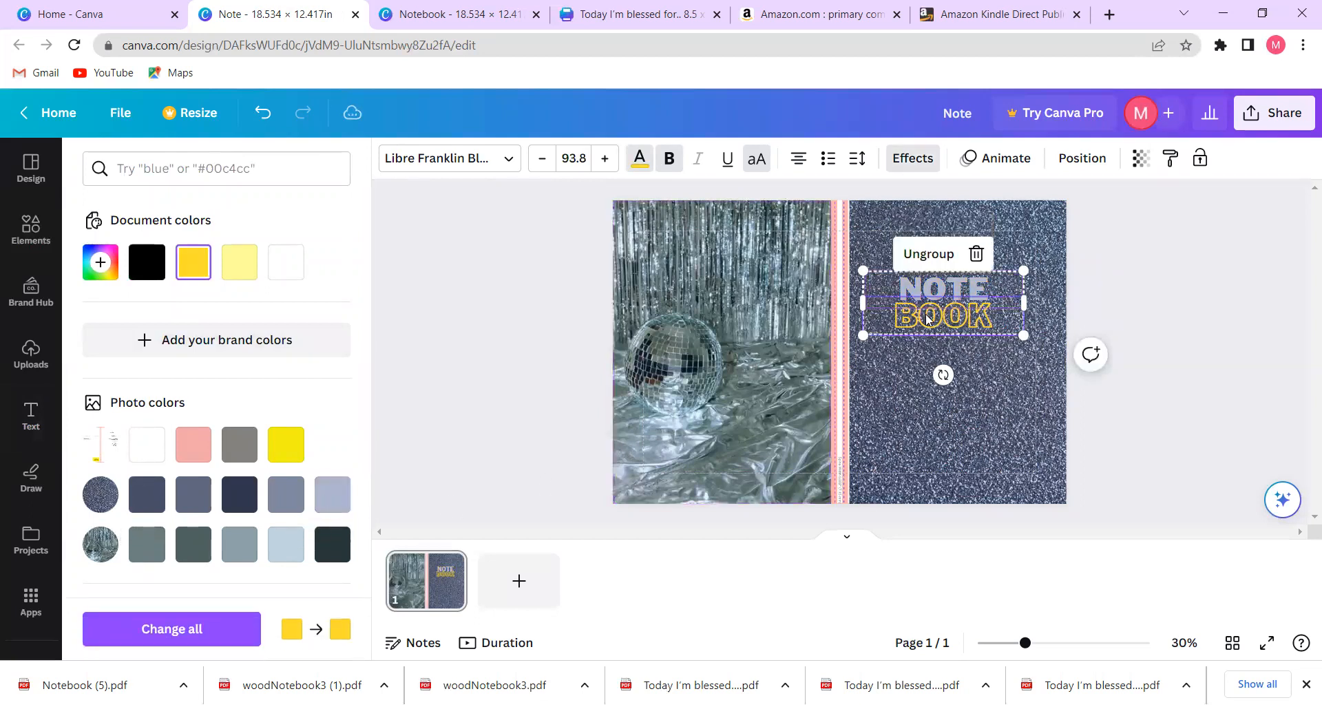
{"action": "left_click", "coordinate": [193, 494]}
{"action": "left_click", "coordinate": [146, 502]}
{"action": "left_click", "coordinate": [238, 500]}
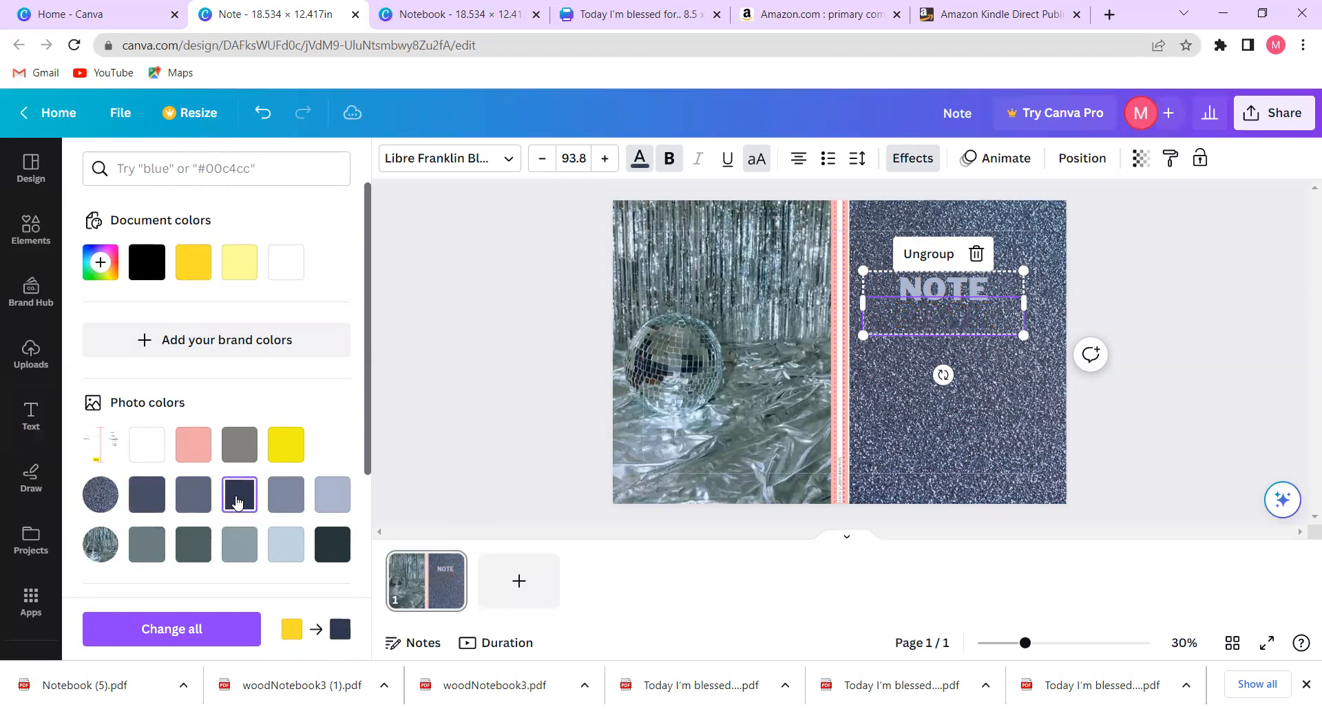
{"action": "left_click", "coordinate": [331, 499]}
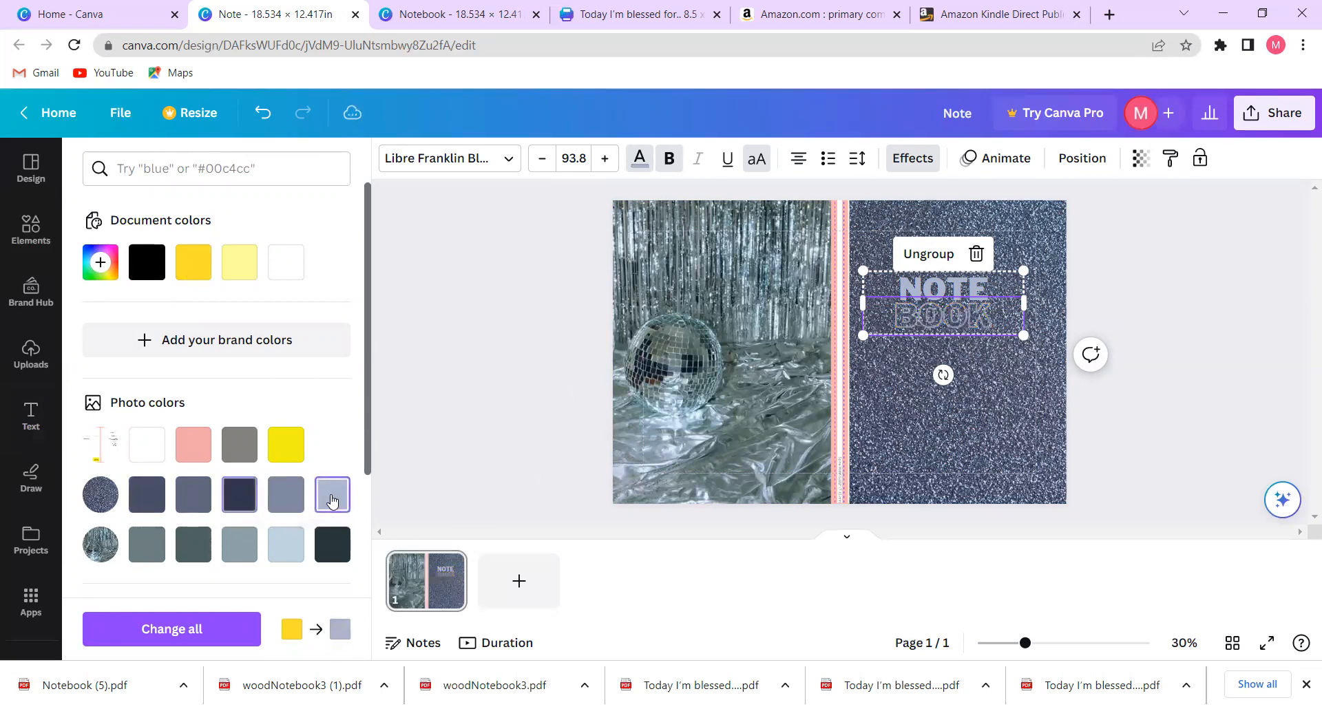
{"action": "left_click", "coordinate": [294, 545]}
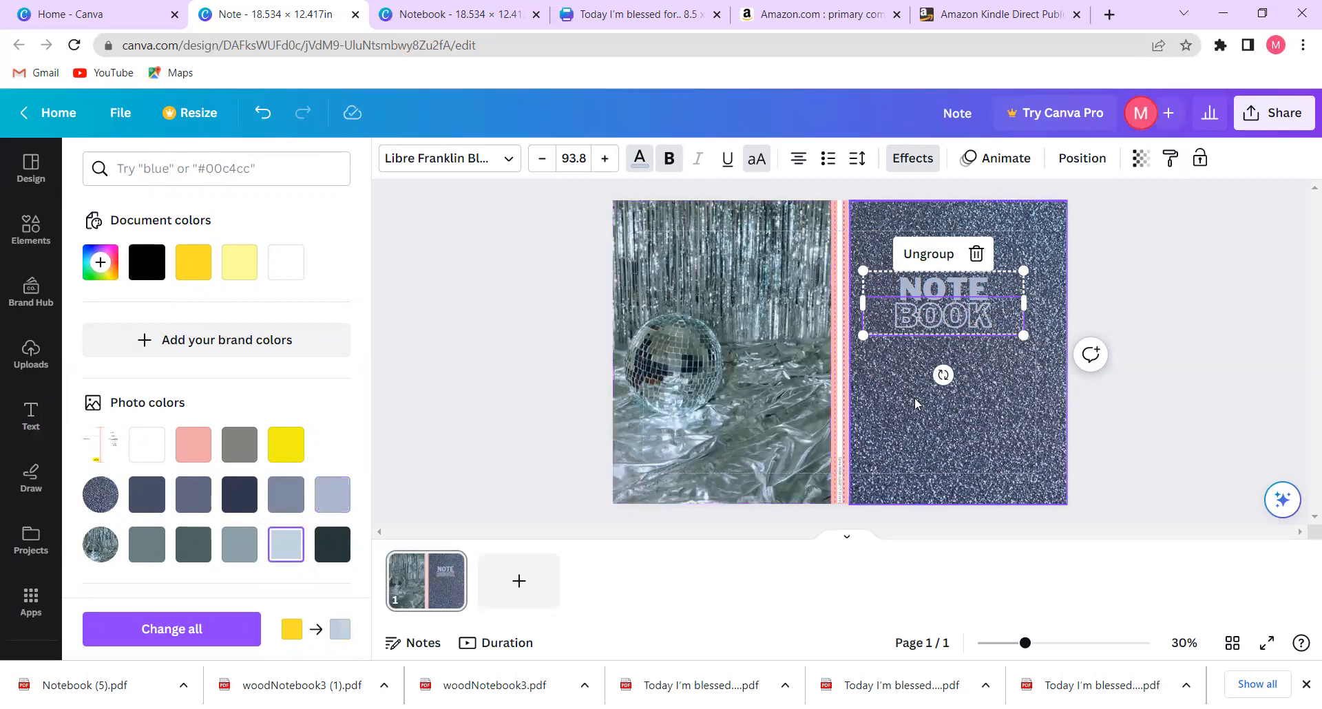
{"action": "left_click", "coordinate": [1203, 318]}
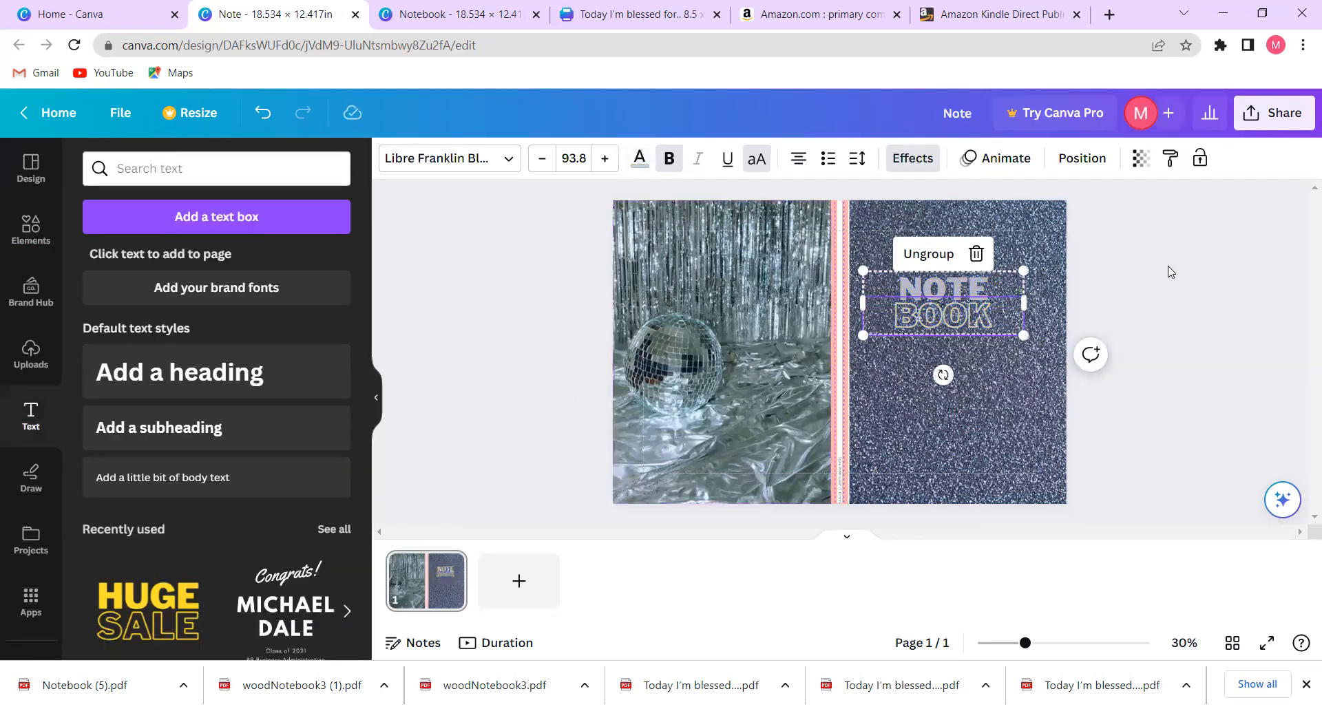
{"action": "left_click", "coordinate": [1170, 251]}
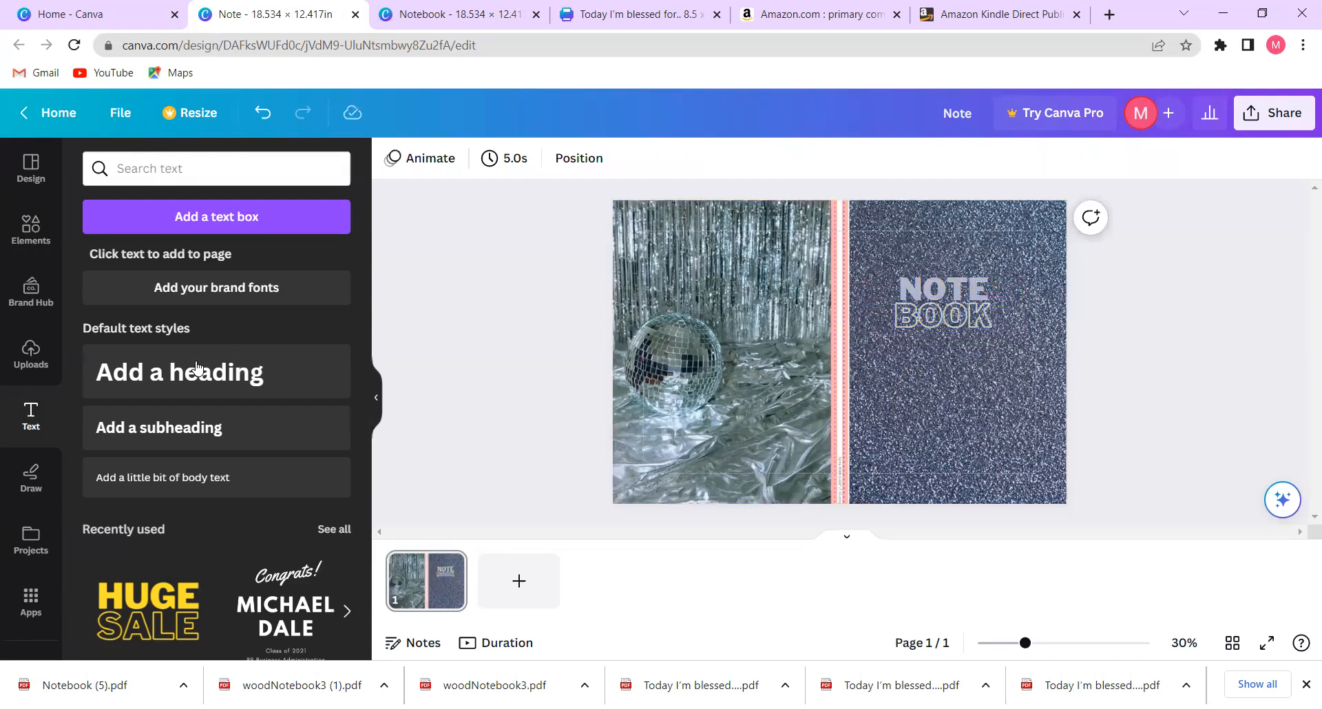
{"action": "left_click_drag", "start_coordinate": [191, 375], "coordinate": [514, 316]}
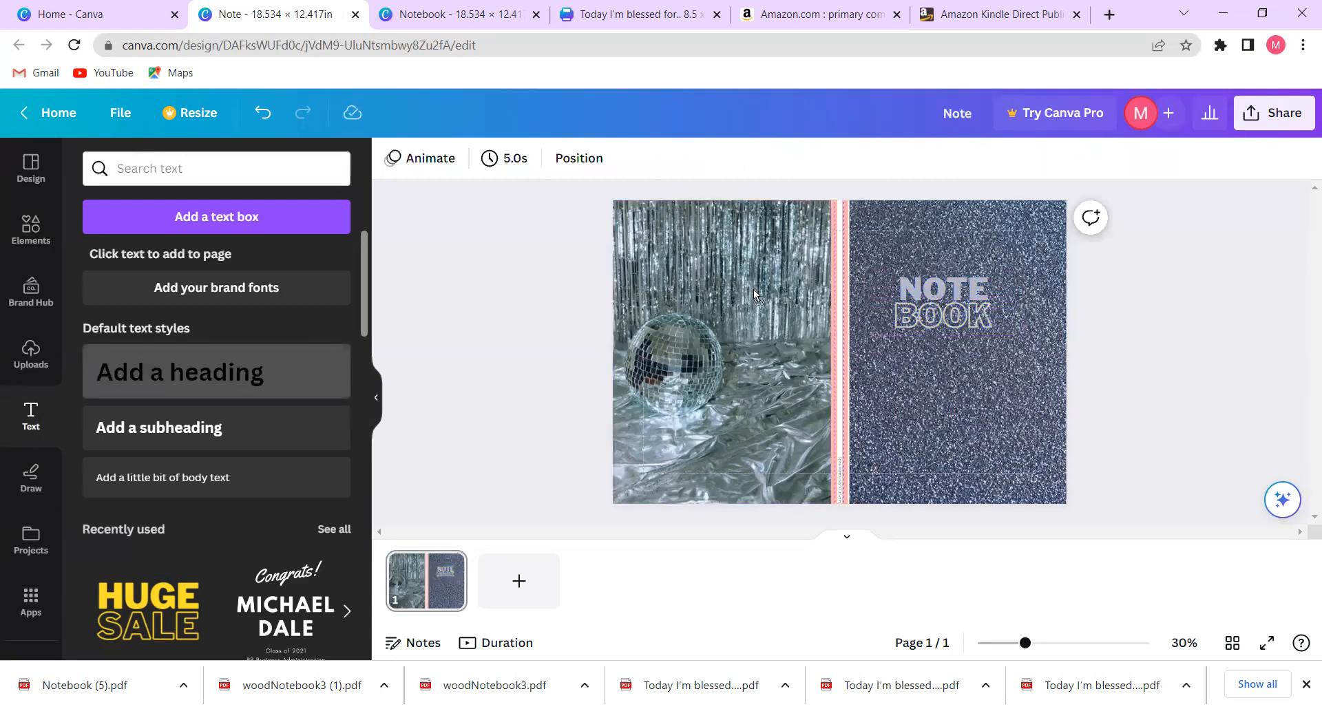
{"action": "left_click_drag", "start_coordinate": [750, 268], "coordinate": [869, 319]}
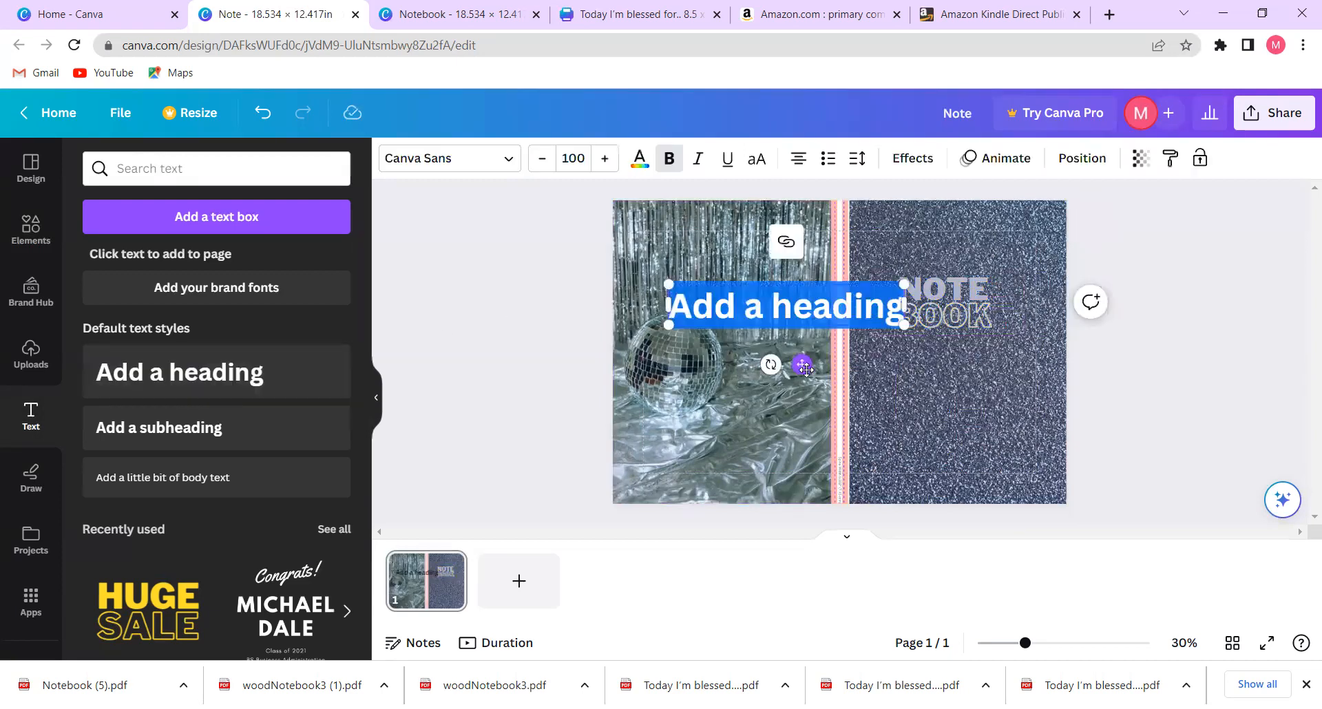
{"action": "left_click", "coordinate": [850, 305]}
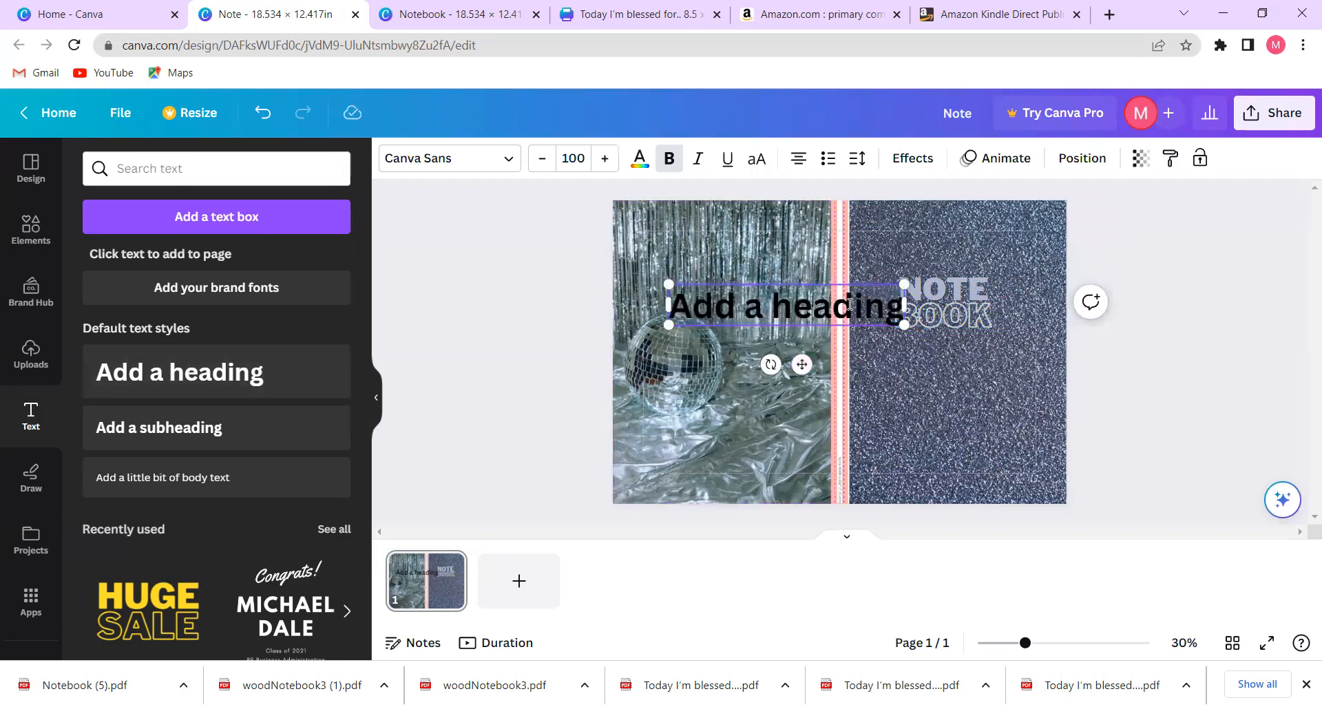
{"action": "right_click", "coordinate": [850, 305]}
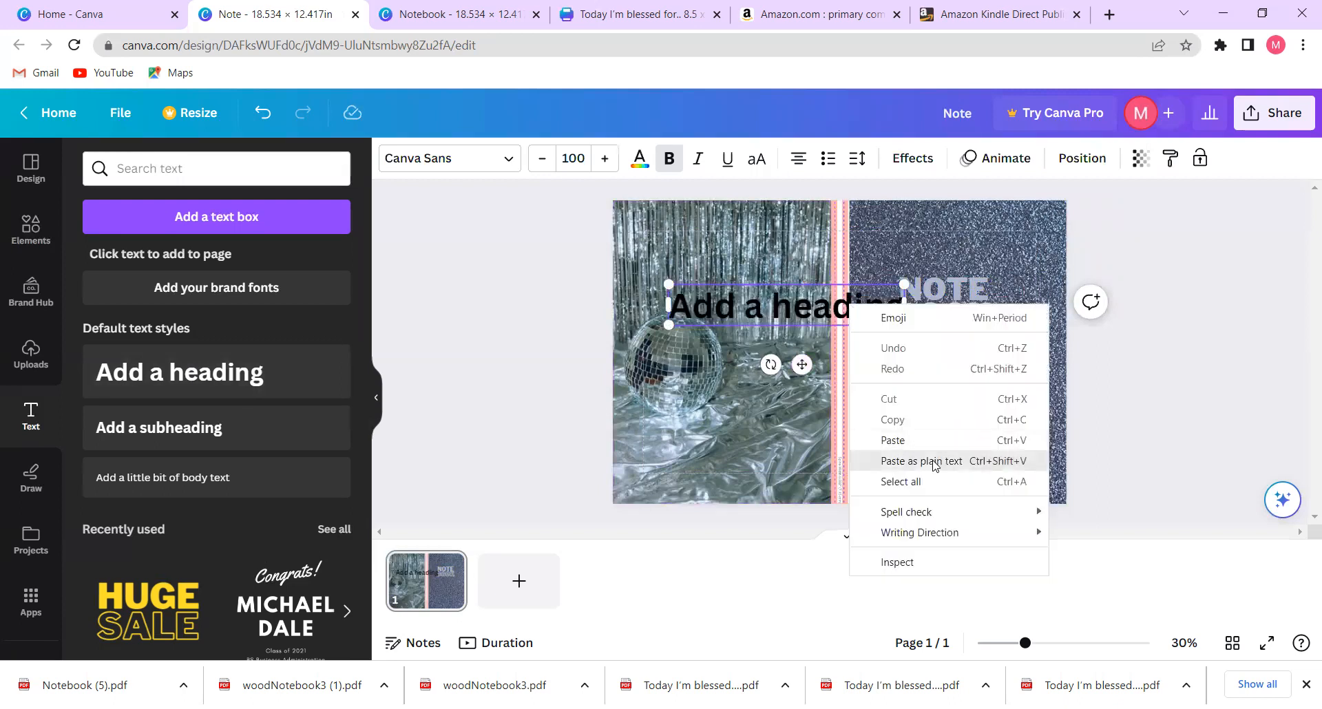
{"action": "left_click_drag", "start_coordinate": [774, 311], "coordinate": [412, 326]}
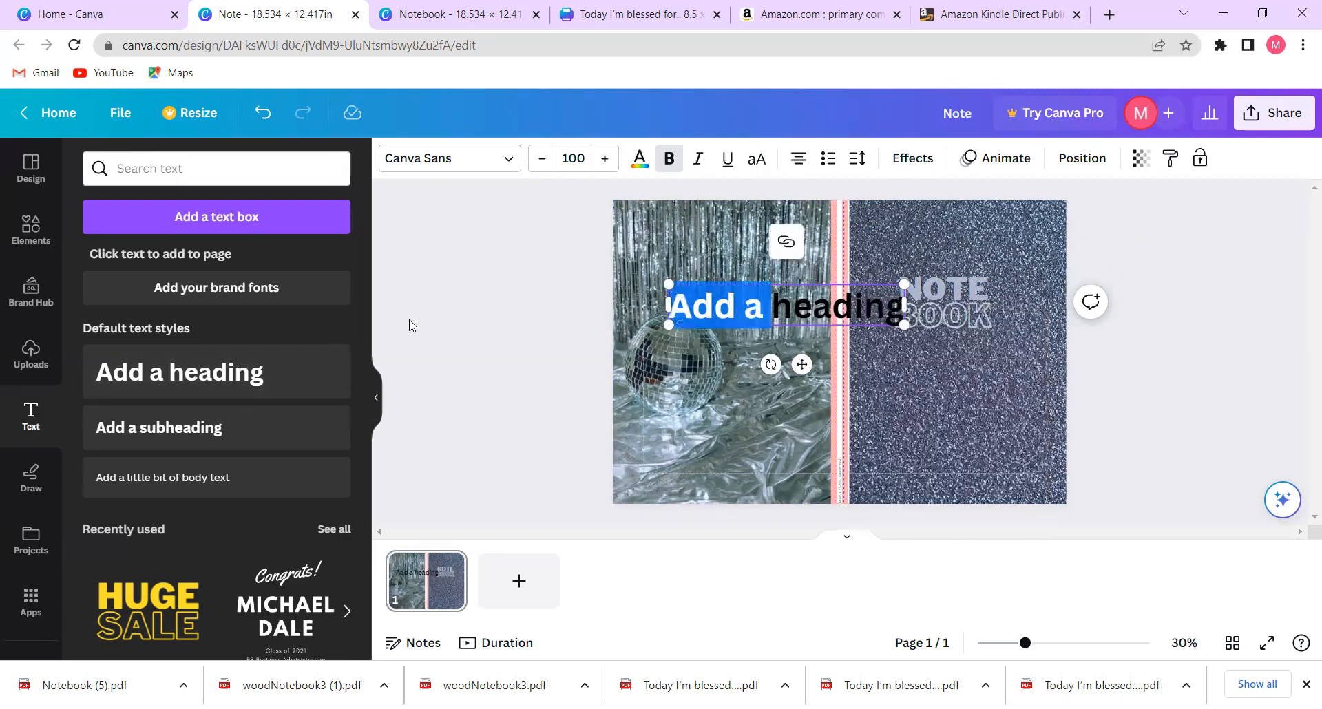
{"action": "left_click", "coordinate": [501, 329]}
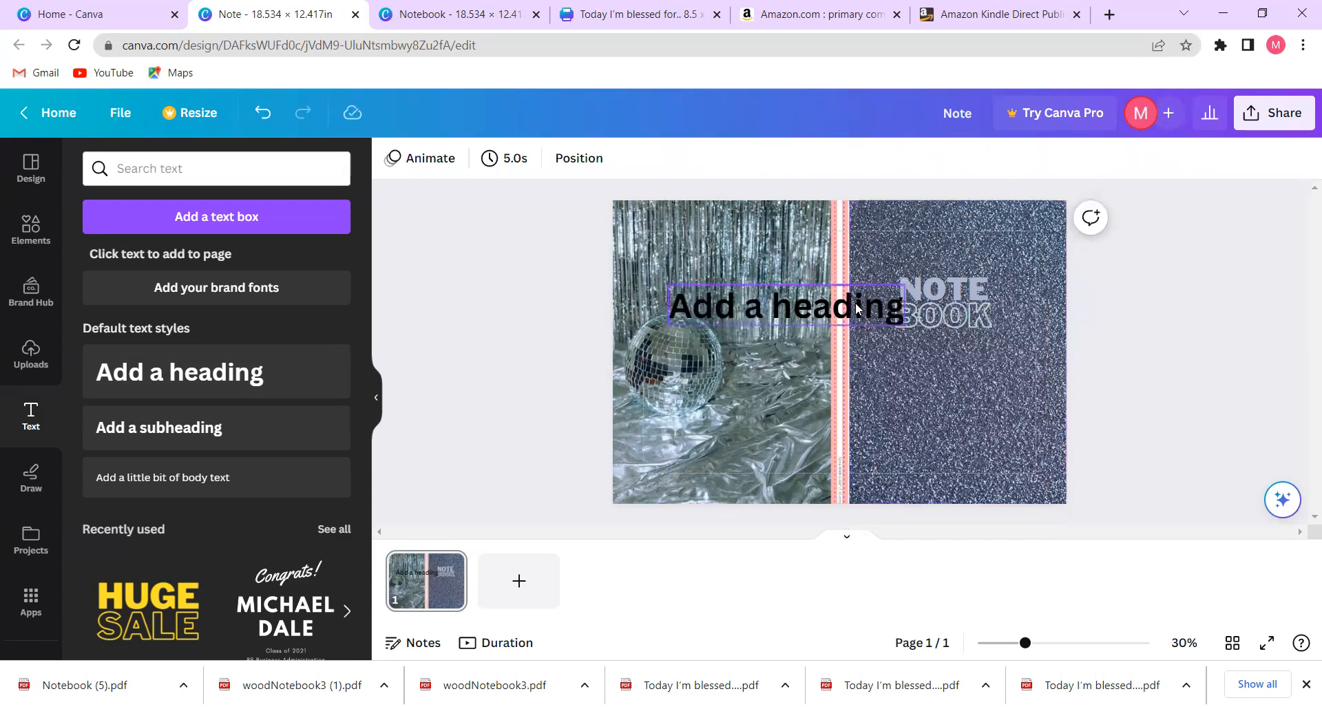
{"action": "left_click", "coordinate": [806, 298]}
{"action": "key", "text": "Delete"}
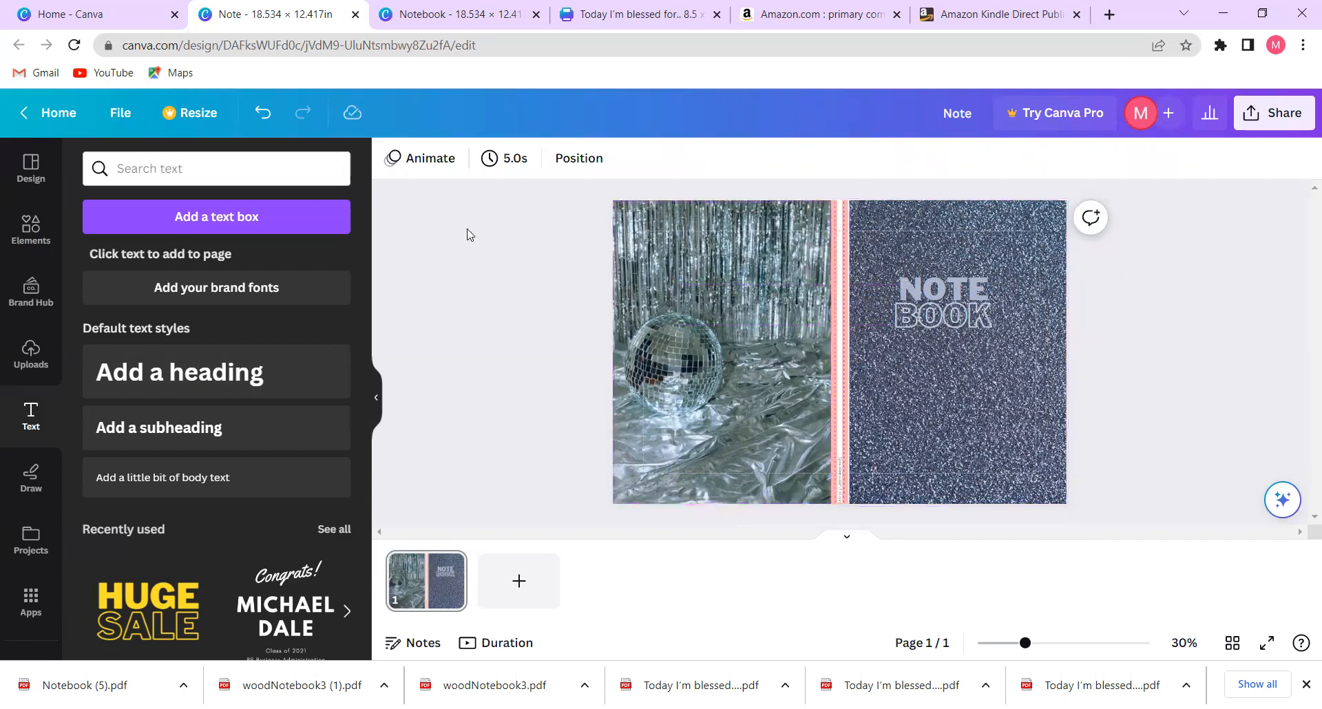
{"action": "left_click", "coordinate": [38, 239]}
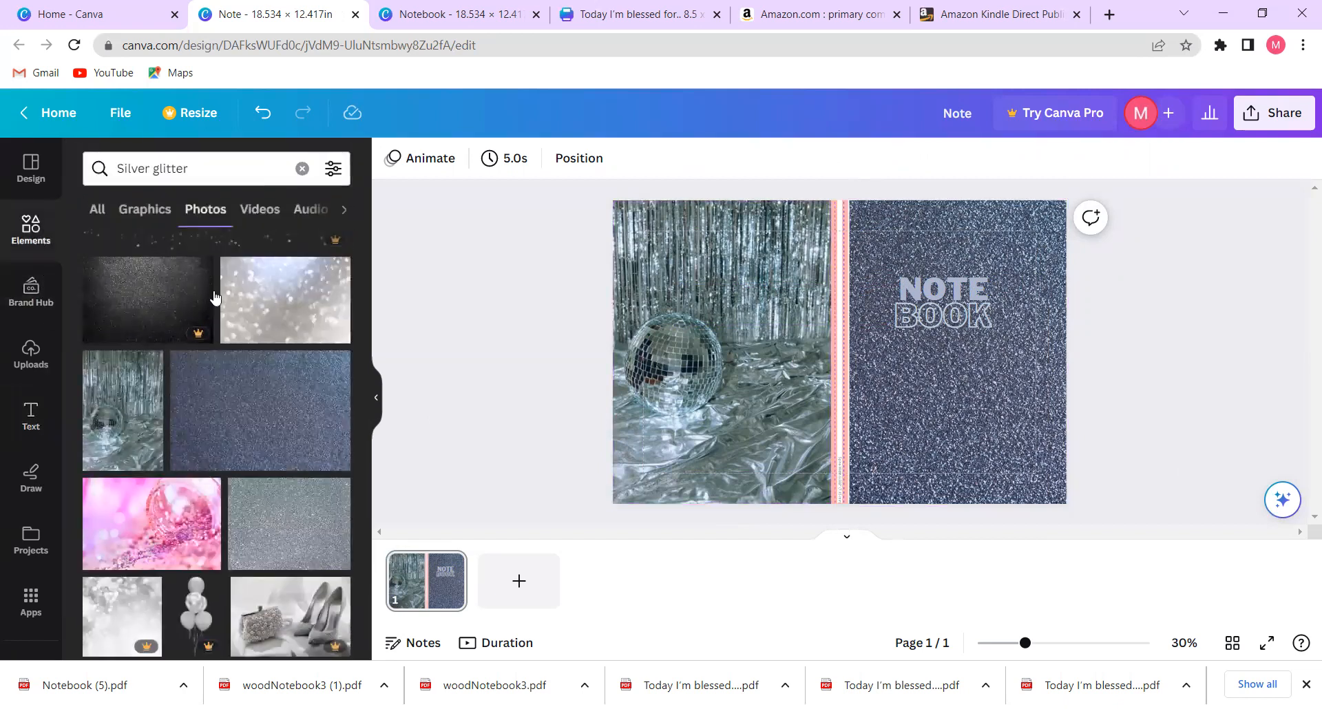
{"action": "left_click_drag", "start_coordinate": [136, 425], "coordinate": [316, 398]}
{"action": "left_click_drag", "start_coordinate": [620, 338], "coordinate": [619, 338]}
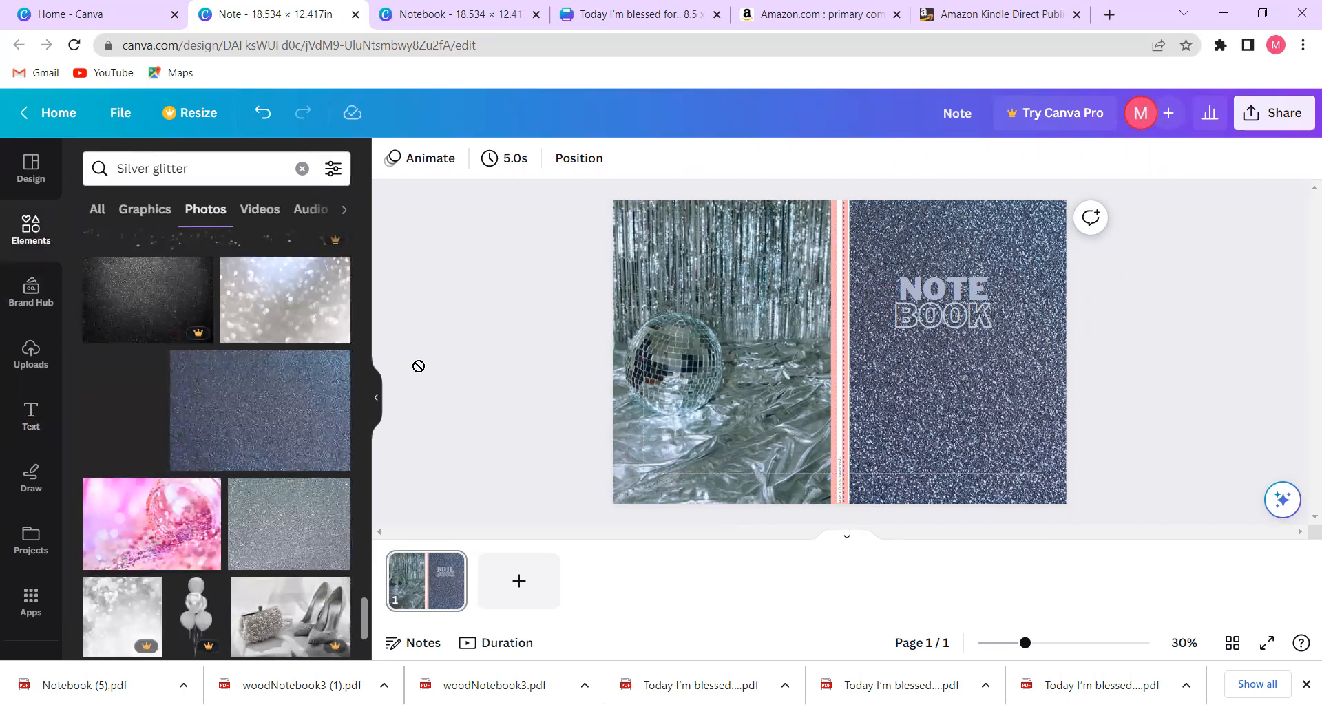
{"action": "left_click", "coordinate": [30, 294]}
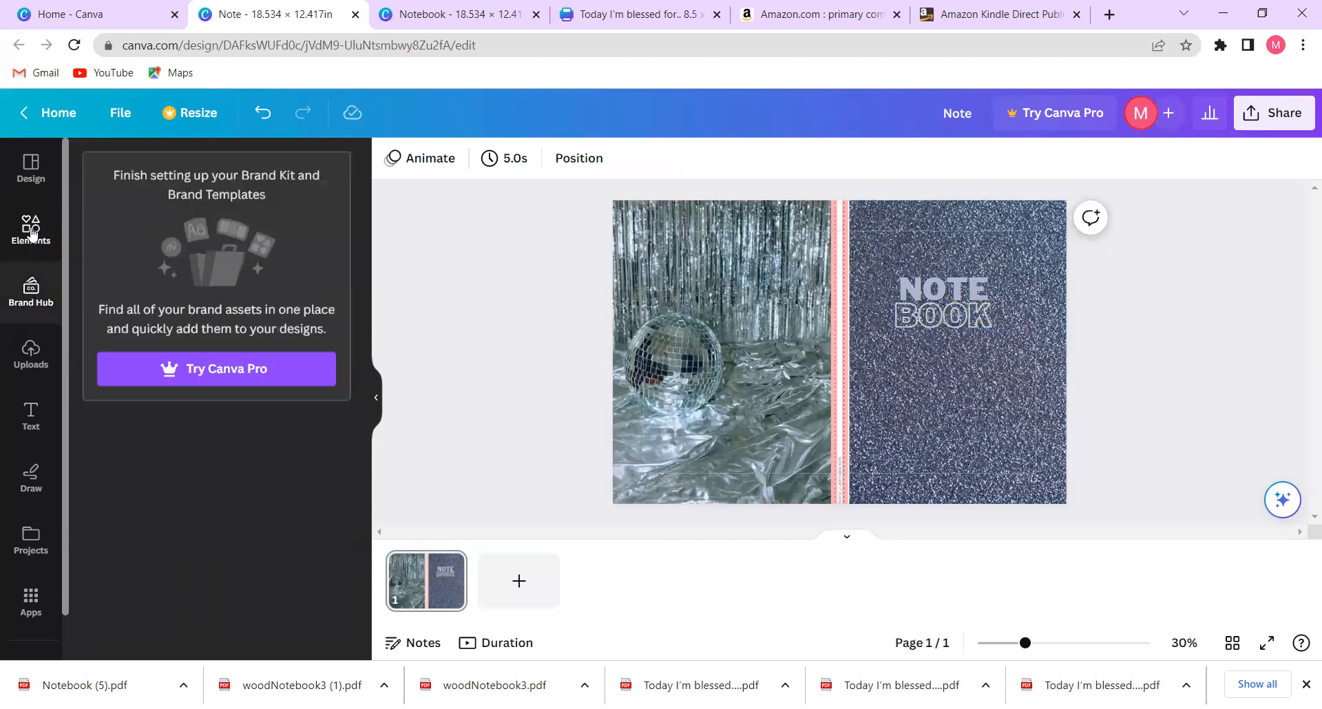
- Clear the Silver glitter search, then add a blue-grey square and reshape it into a full-height strip over the pink spine
{"action": "left_click", "coordinate": [31, 234]}
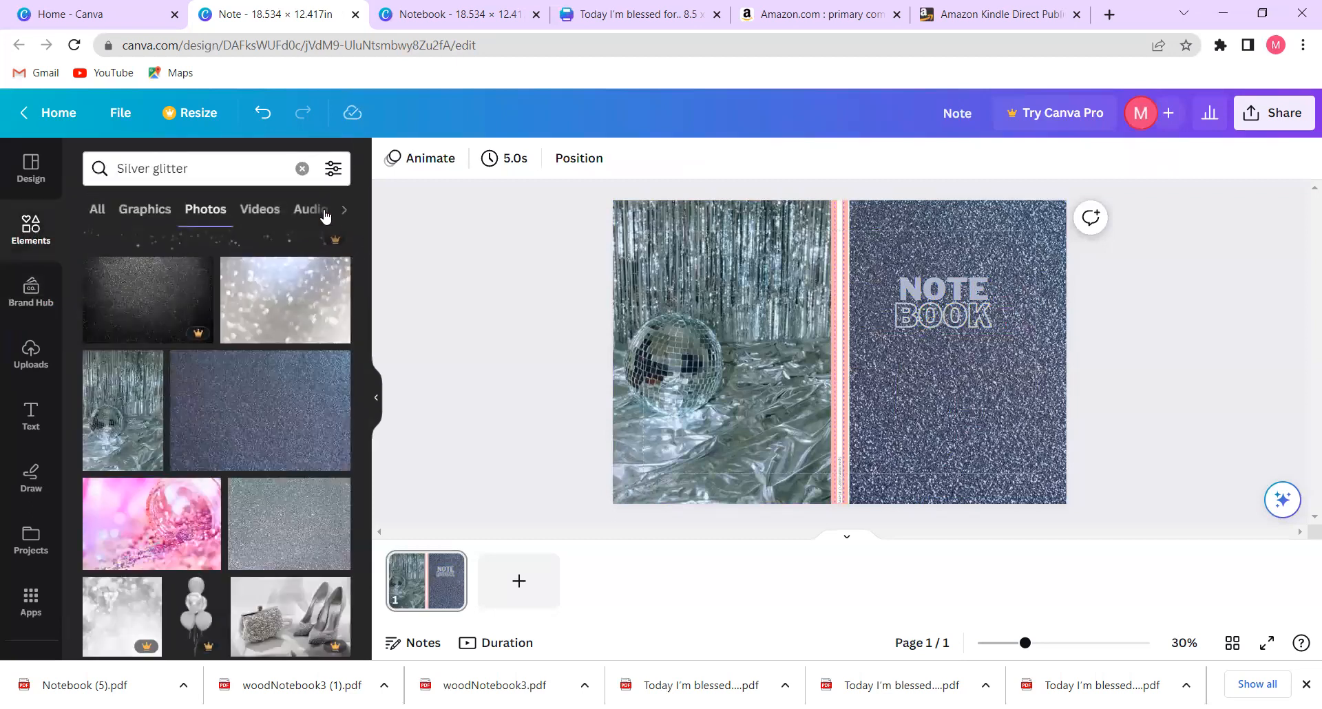
{"action": "left_click", "coordinate": [301, 169]}
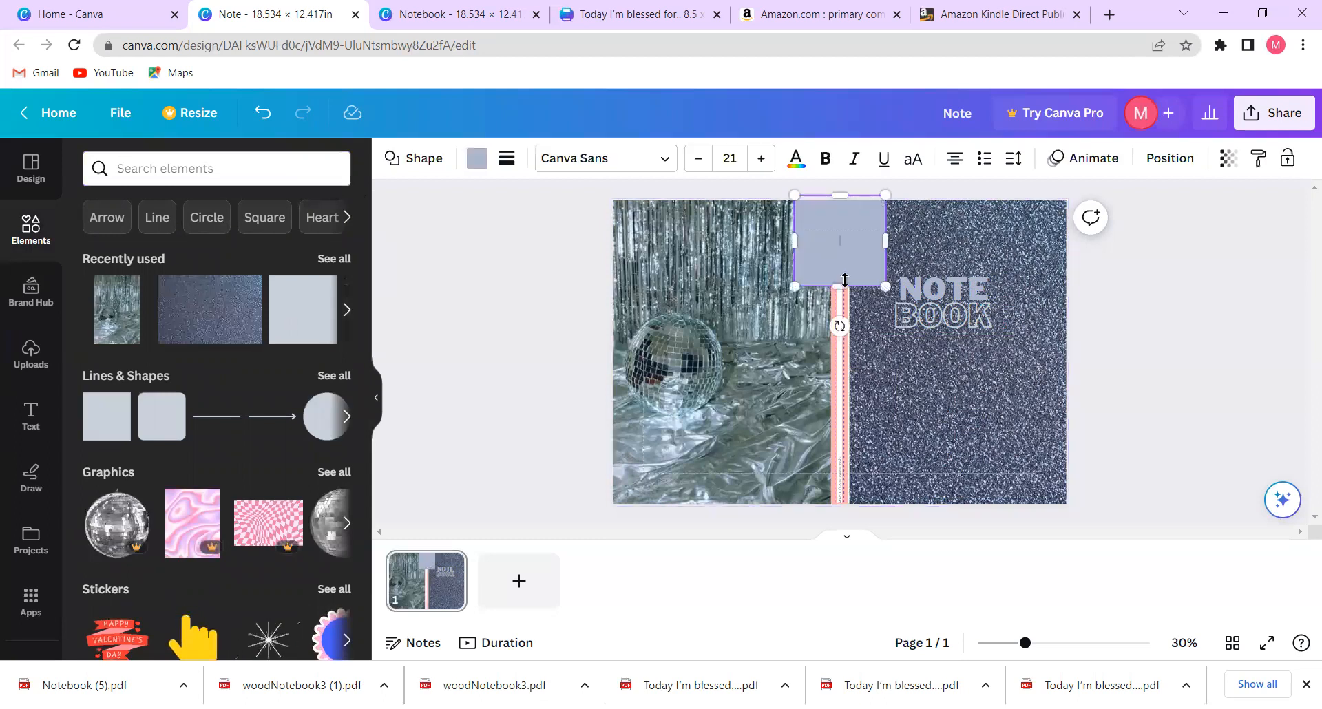
{"action": "left_click_drag", "start_coordinate": [842, 284], "coordinate": [862, 503]}
{"action": "left_click_drag", "start_coordinate": [885, 351], "coordinate": [835, 364]}
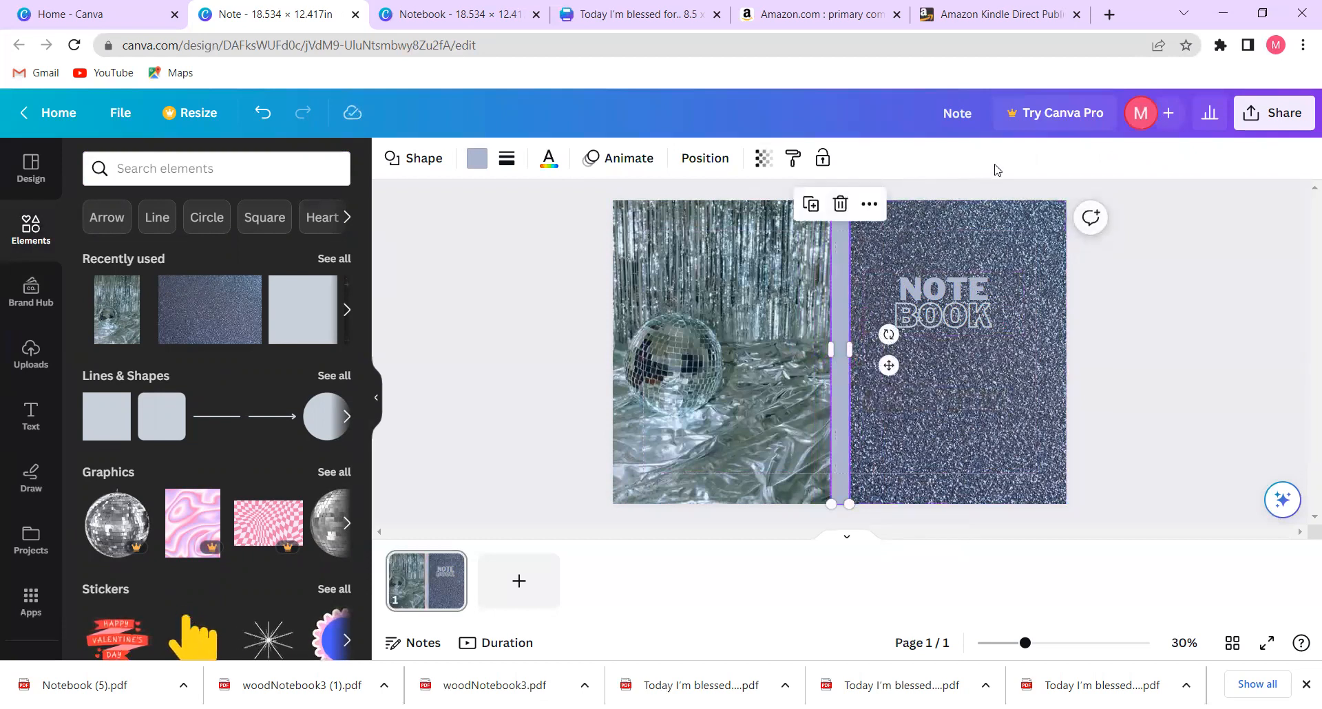
- Adjust the blue-grey spine strip's height so its ends sit flush with the cover's upper and lower edges
{"action": "left_click", "coordinate": [959, 205]}
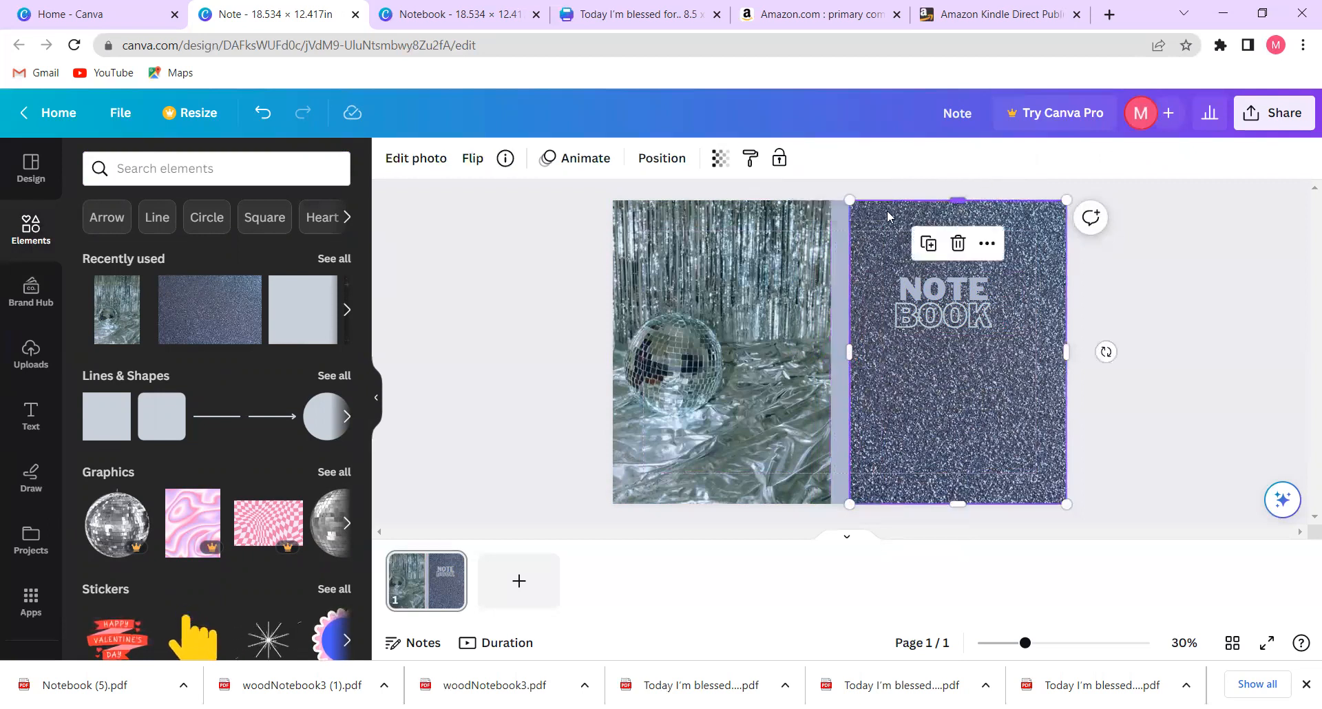
{"action": "left_click", "coordinate": [837, 265]}
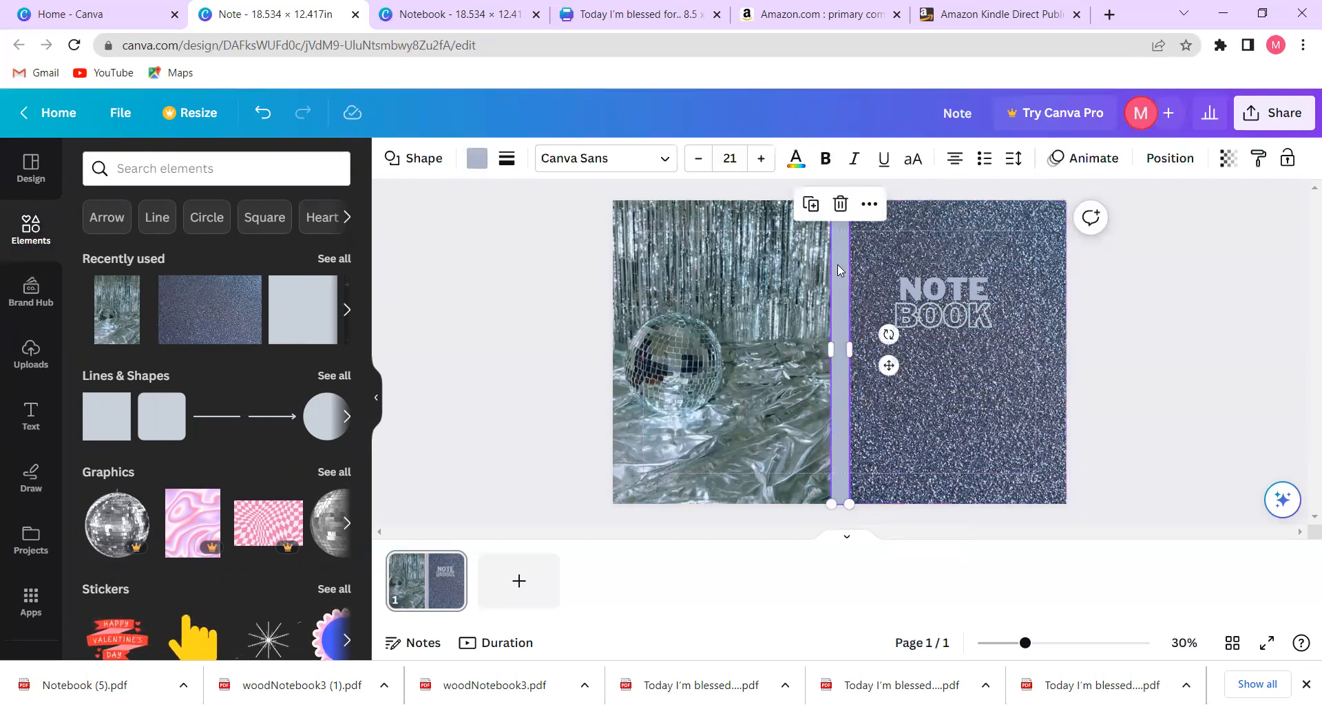
{"action": "left_click_drag", "start_coordinate": [849, 193], "coordinate": [847, 200]}
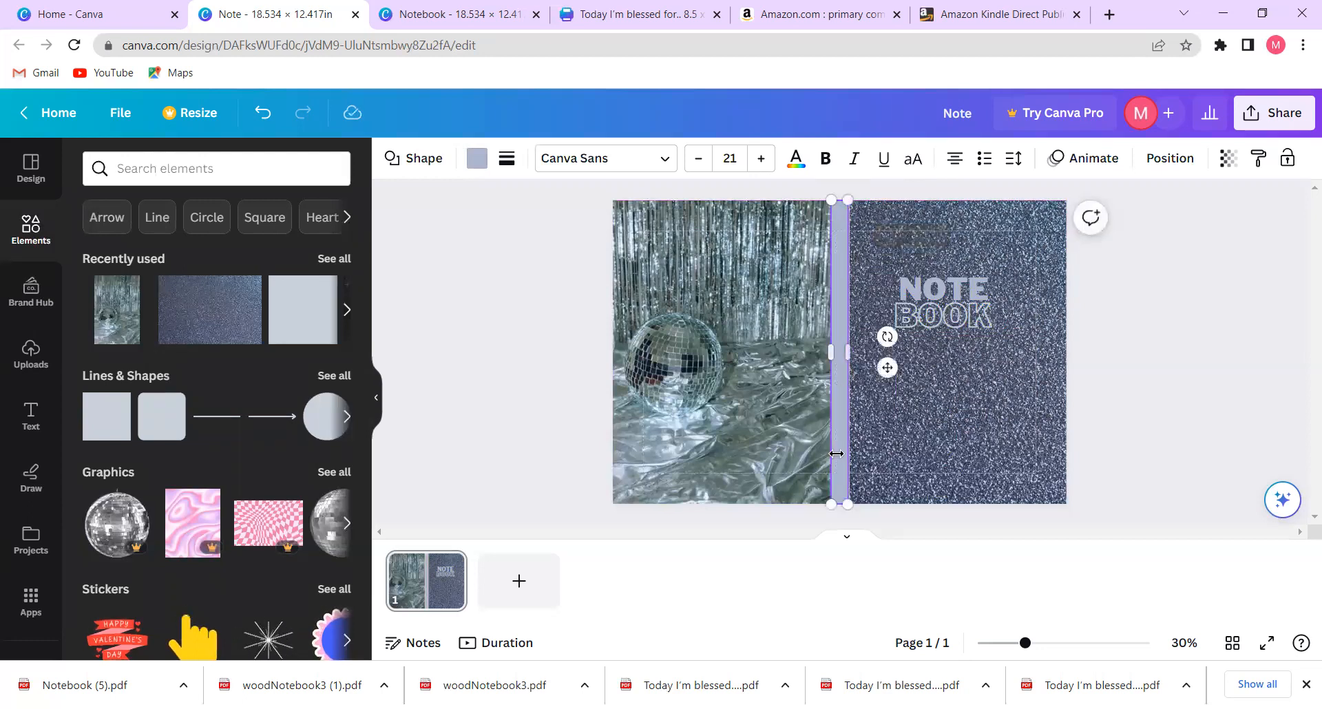
{"action": "left_click_drag", "start_coordinate": [845, 502], "coordinate": [844, 498]}
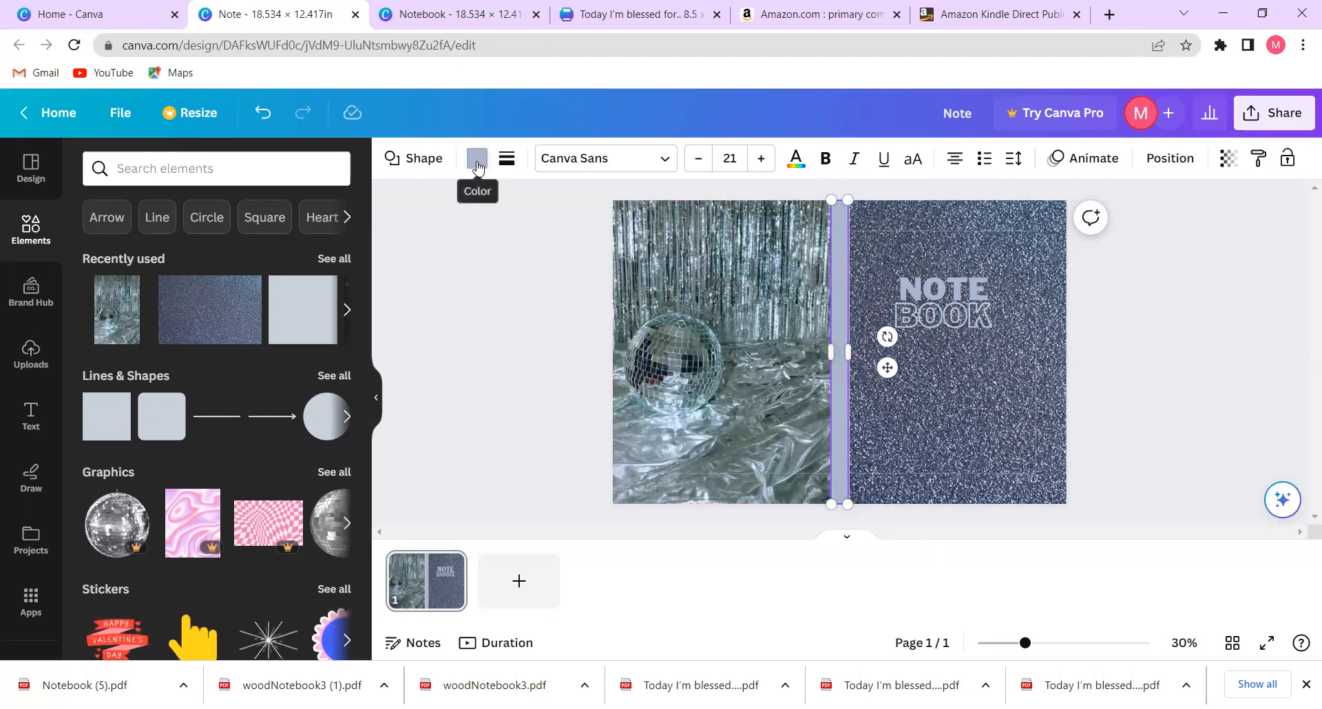
{"action": "left_click", "coordinate": [530, 331]}
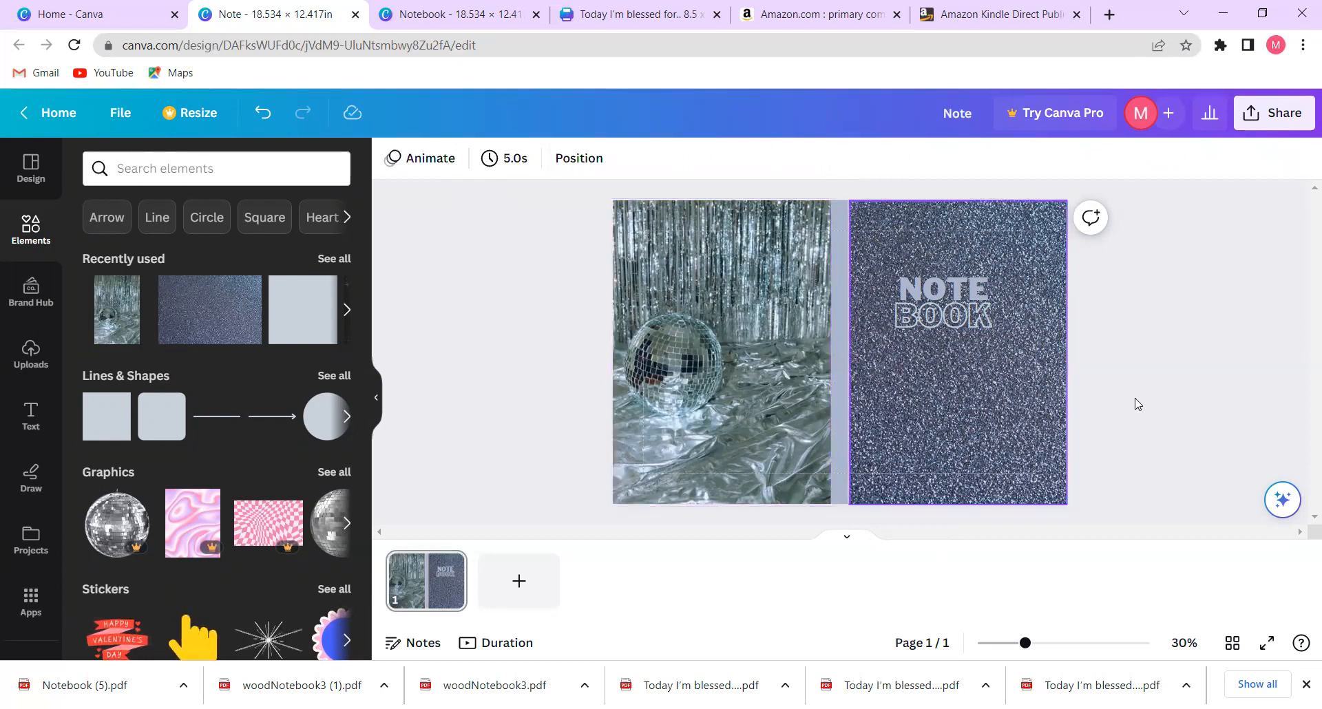
- Fine-tune the spine strip's width so it fills the gap between the disco ball and glitter photos
{"action": "left_click", "coordinate": [856, 372]}
{"action": "mouse_move", "coordinate": [840, 343]}
{"action": "left_mouse_down"}
{"action": "mouse_move", "coordinate": [858, 343]}
{"action": "mouse_move", "coordinate": [843, 346]}
{"action": "left_mouse_up"}
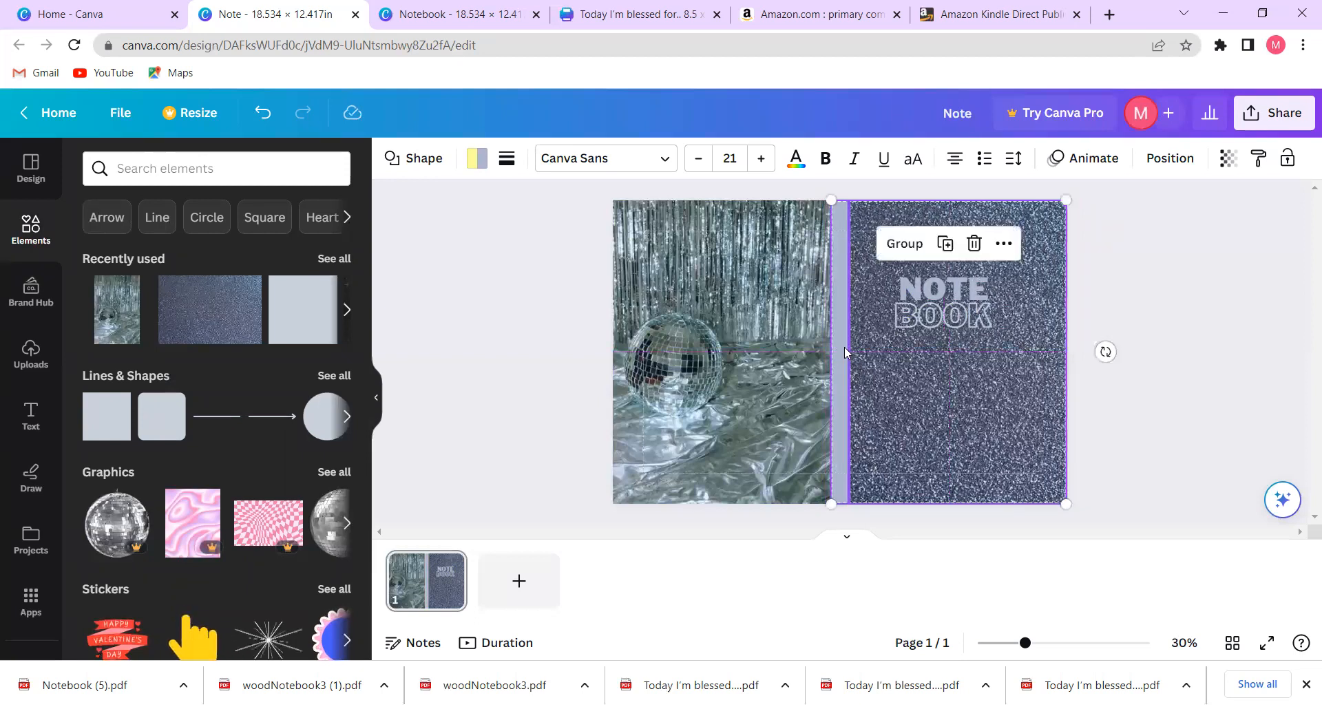
{"action": "left_click", "coordinate": [1146, 274]}
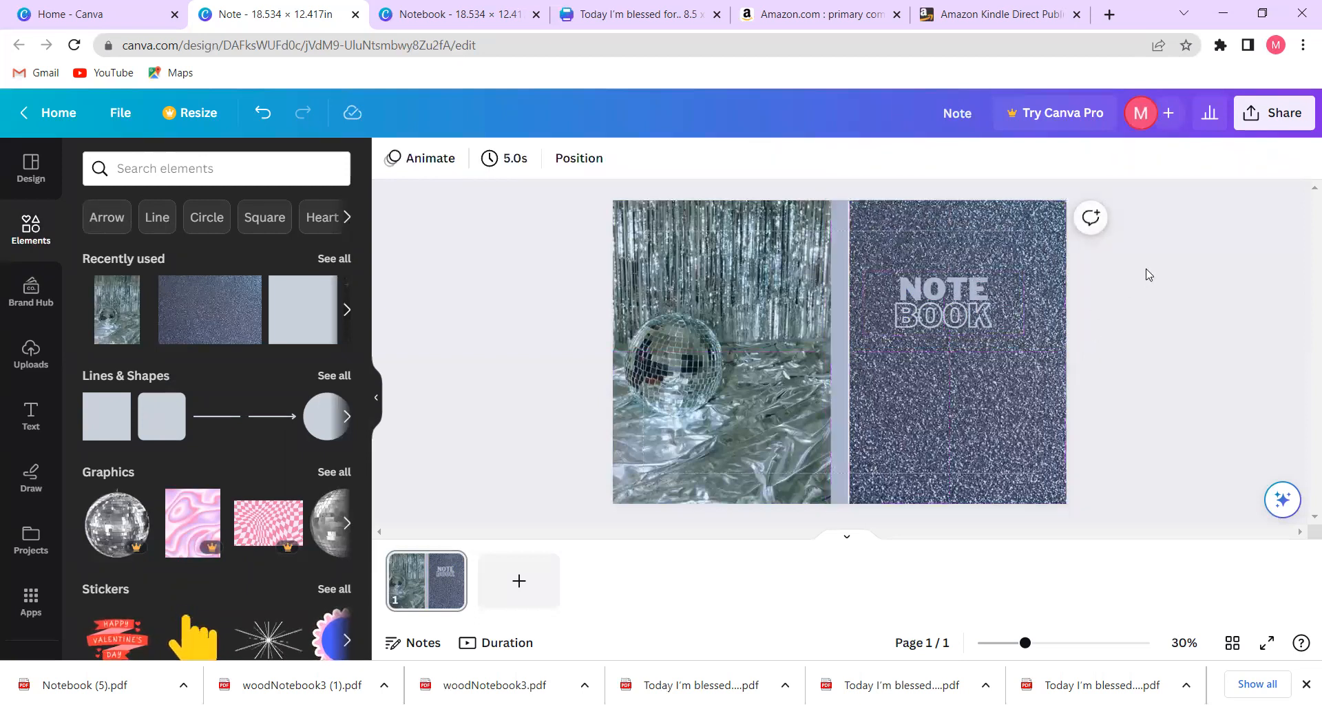
{"action": "left_click", "coordinate": [835, 375]}
{"action": "left_click_drag", "start_coordinate": [849, 356], "coordinate": [828, 355]}
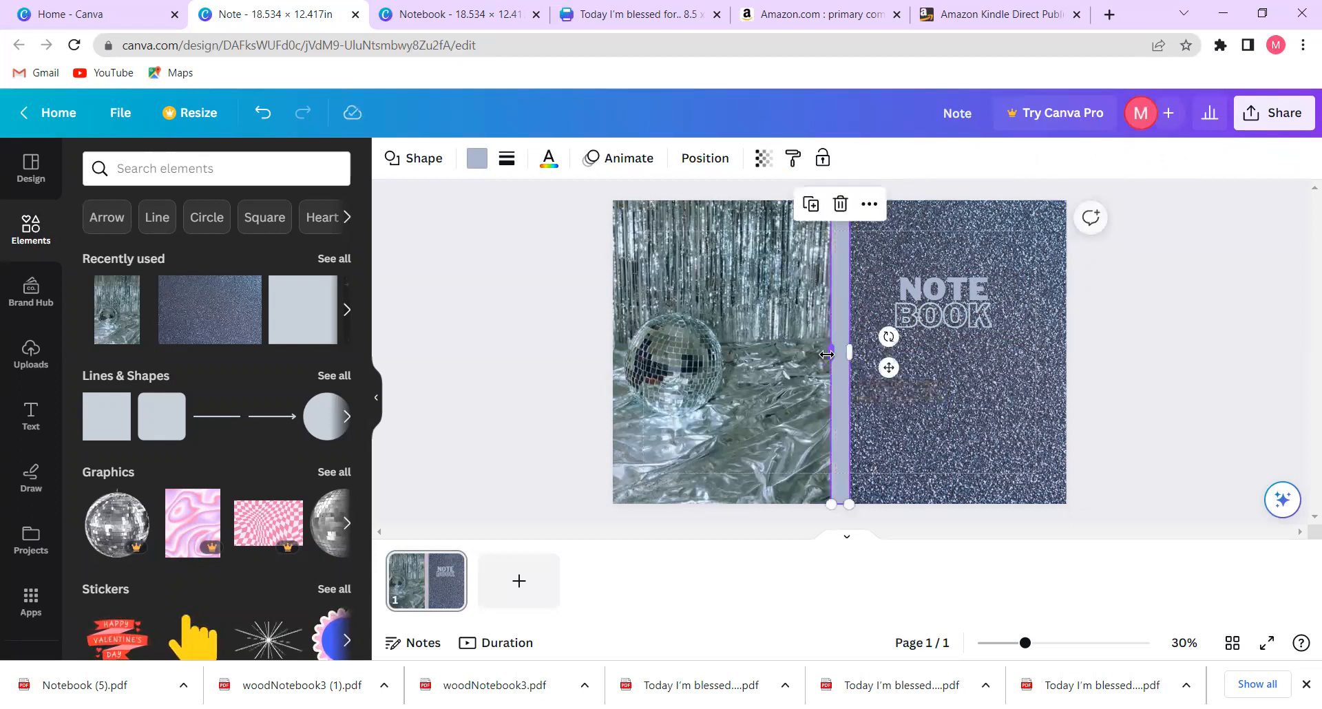
{"action": "left_click", "coordinate": [1202, 309]}
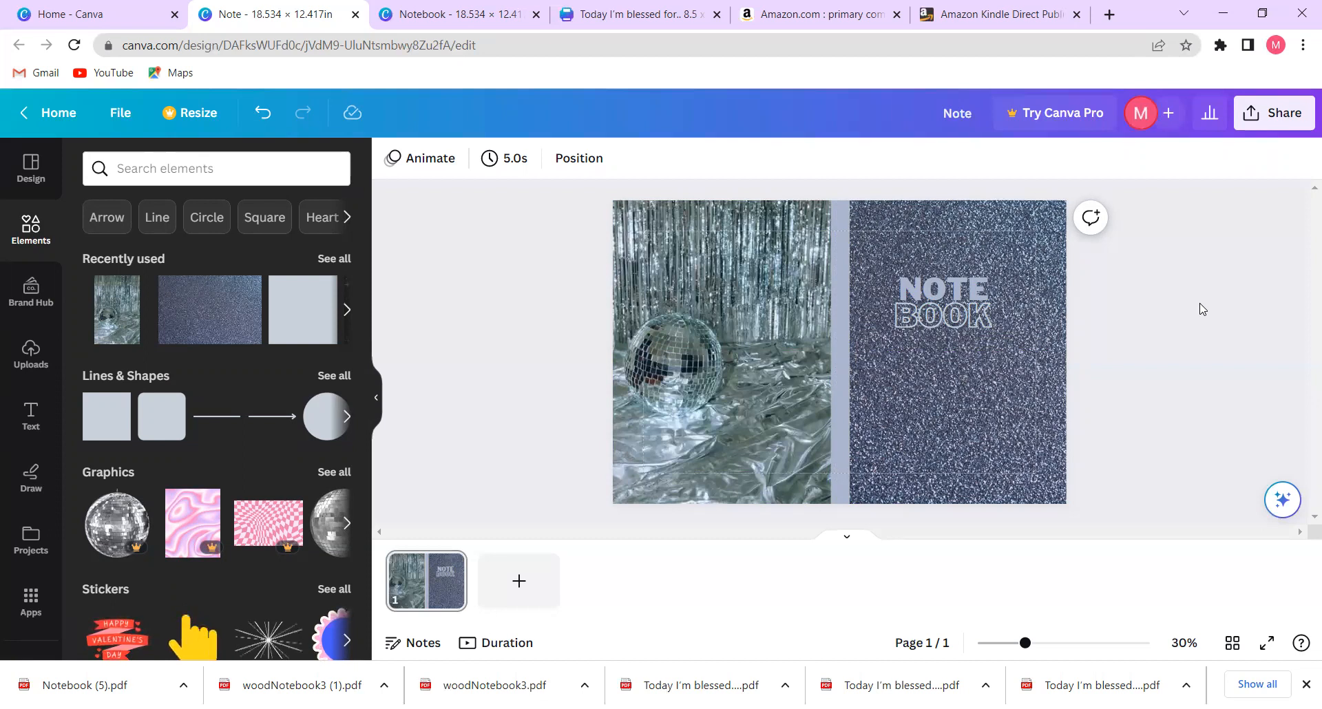
- Rename the design as Sliver Notebook 8.5 x 11
{"action": "left_click", "coordinate": [971, 112]}
{"action": "key", "text": "BackSpace"}
{"action": "type", "text": "s"}
{"action": "key", "text": "BackSpace"}
{"action": "type", "text": "Sliver N"}
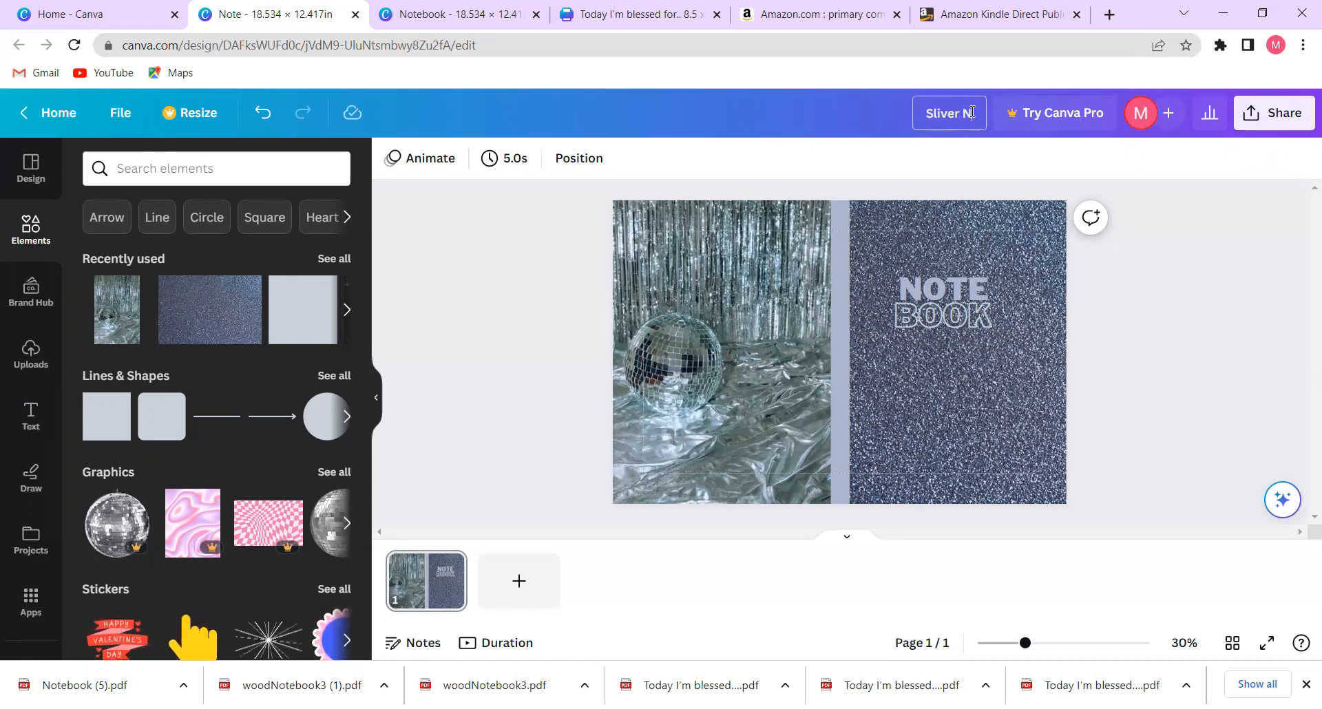
{"action": "type", "text": "oteb"}
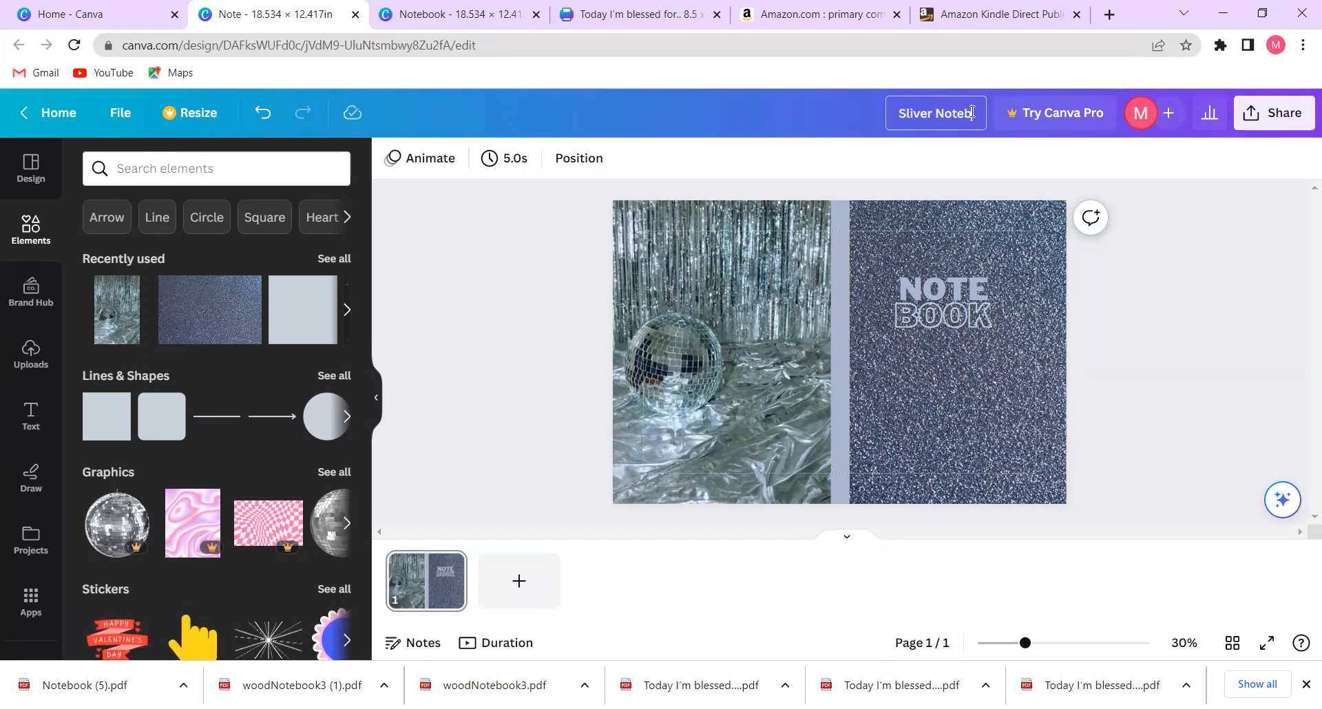
{"action": "type", "text": "ook"}
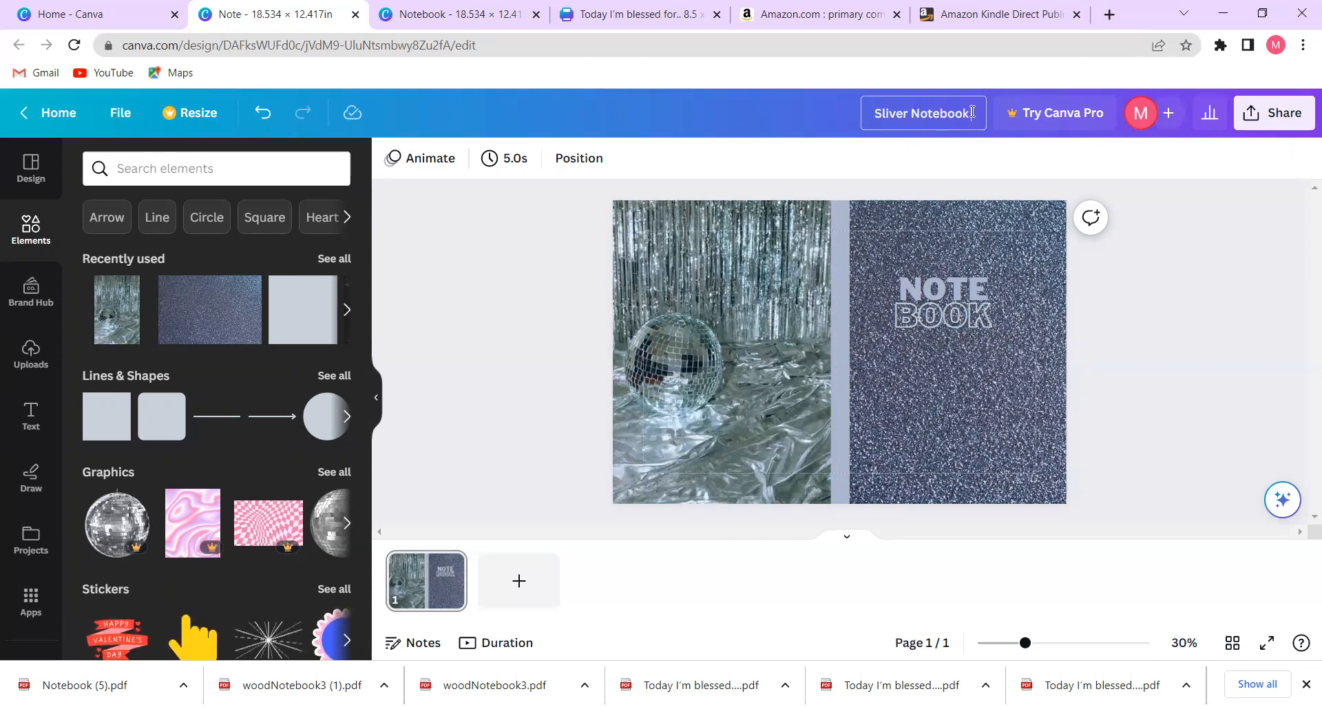
{"action": "type", "text": "8.5 x"}
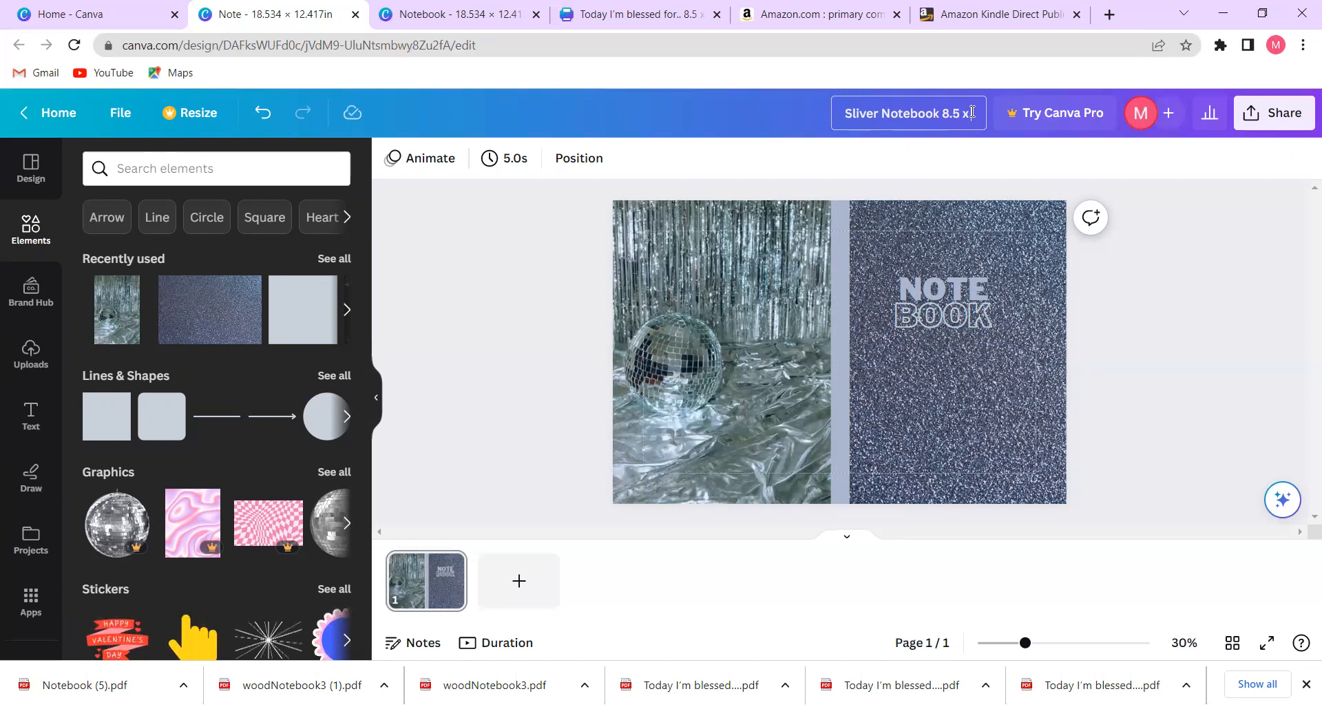
{"action": "type", "text": " 11"}
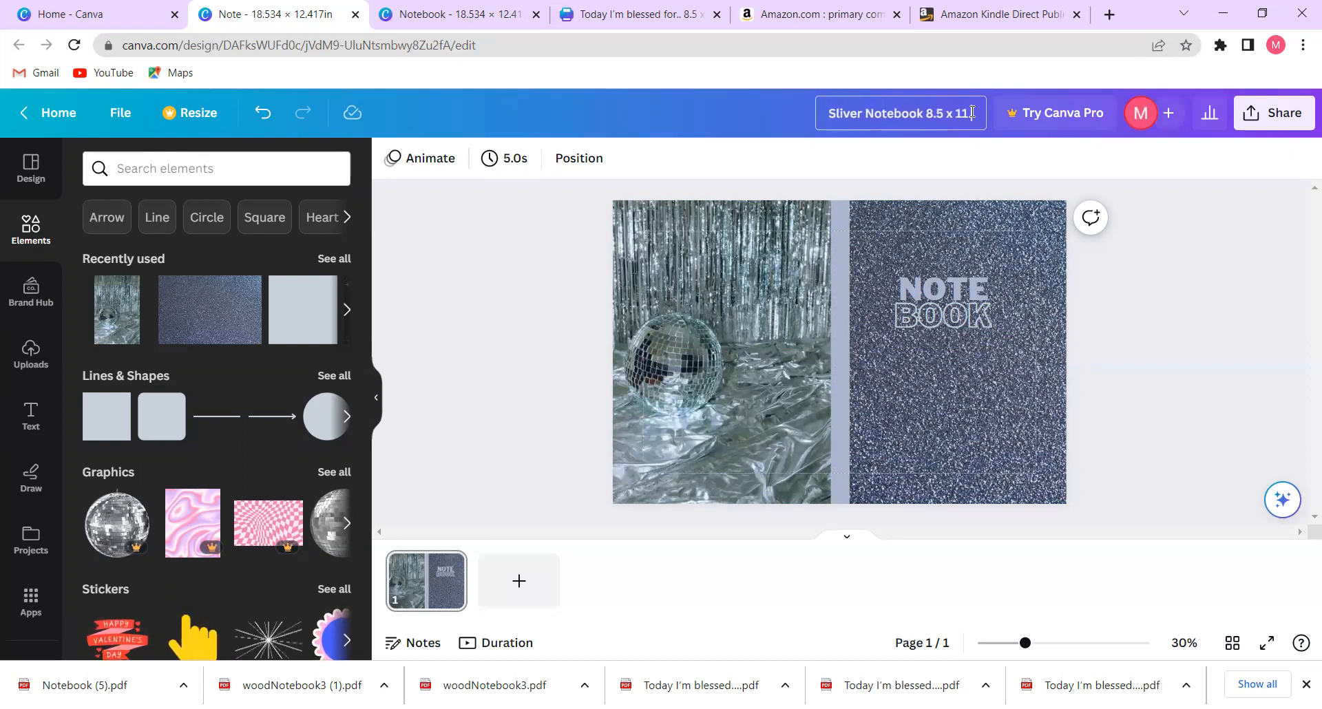
{"action": "key", "text": "BackSpace"}
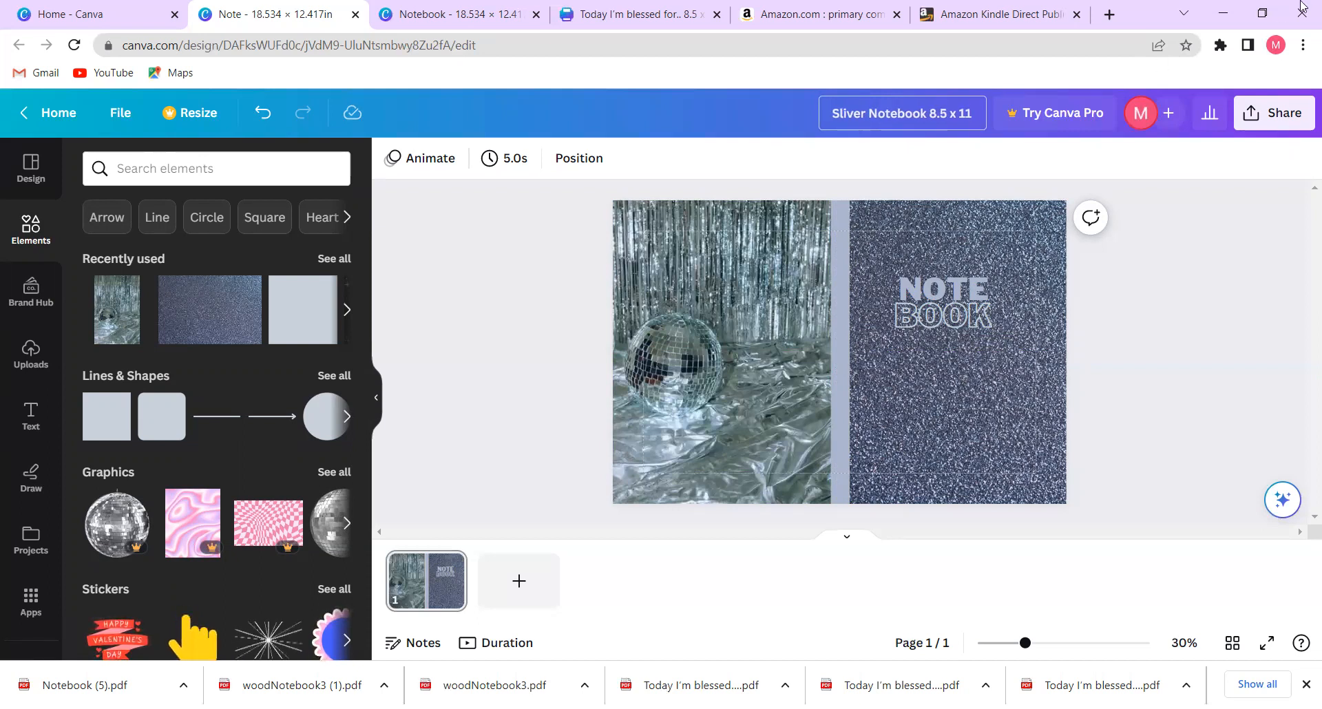
{"action": "left_click", "coordinate": [1163, 321]}
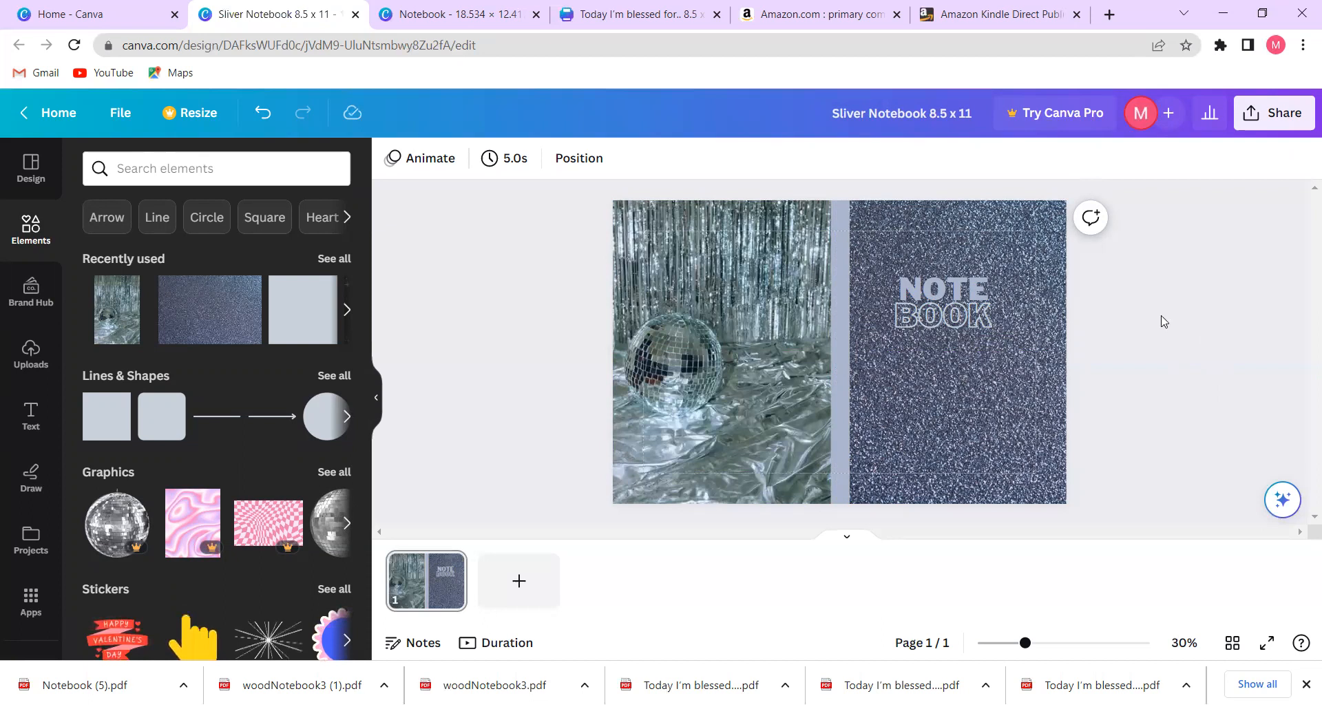
- Download the cover as a PDF Print file with the RGB colour profile
{"action": "left_click", "coordinate": [1273, 113]}
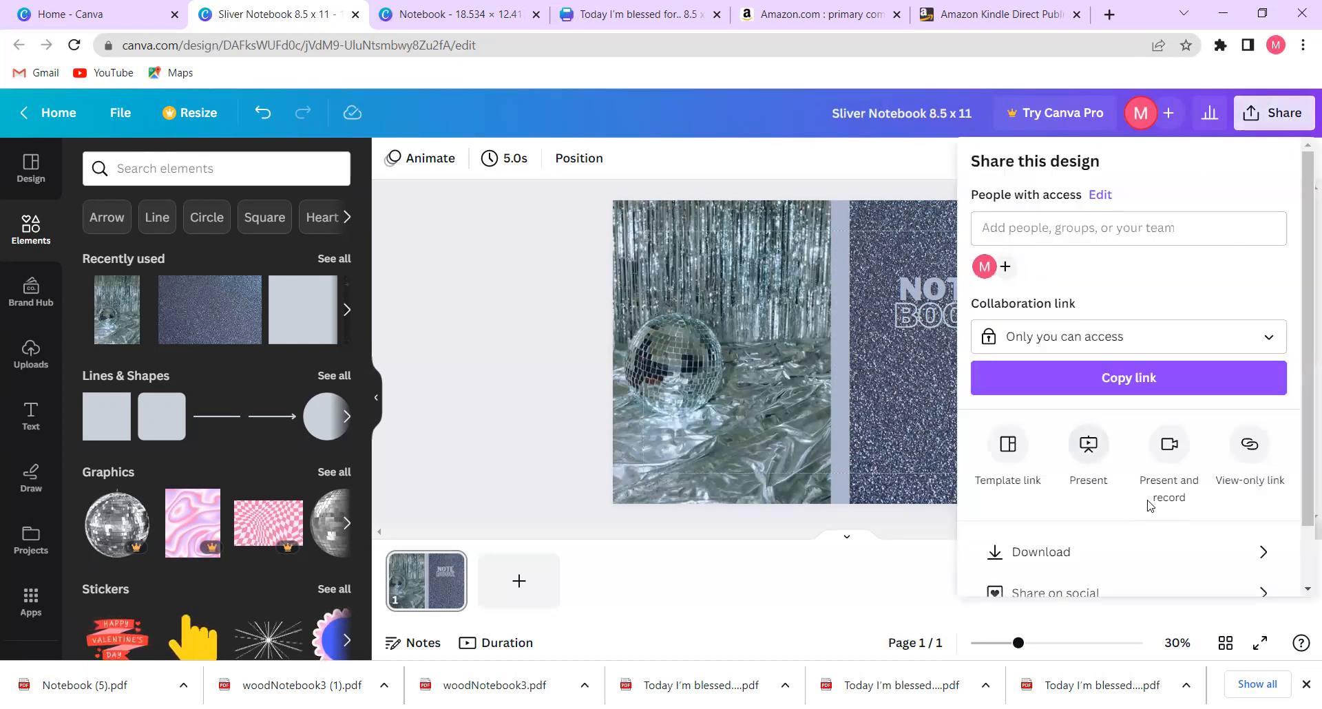
{"action": "left_click", "coordinate": [1137, 551]}
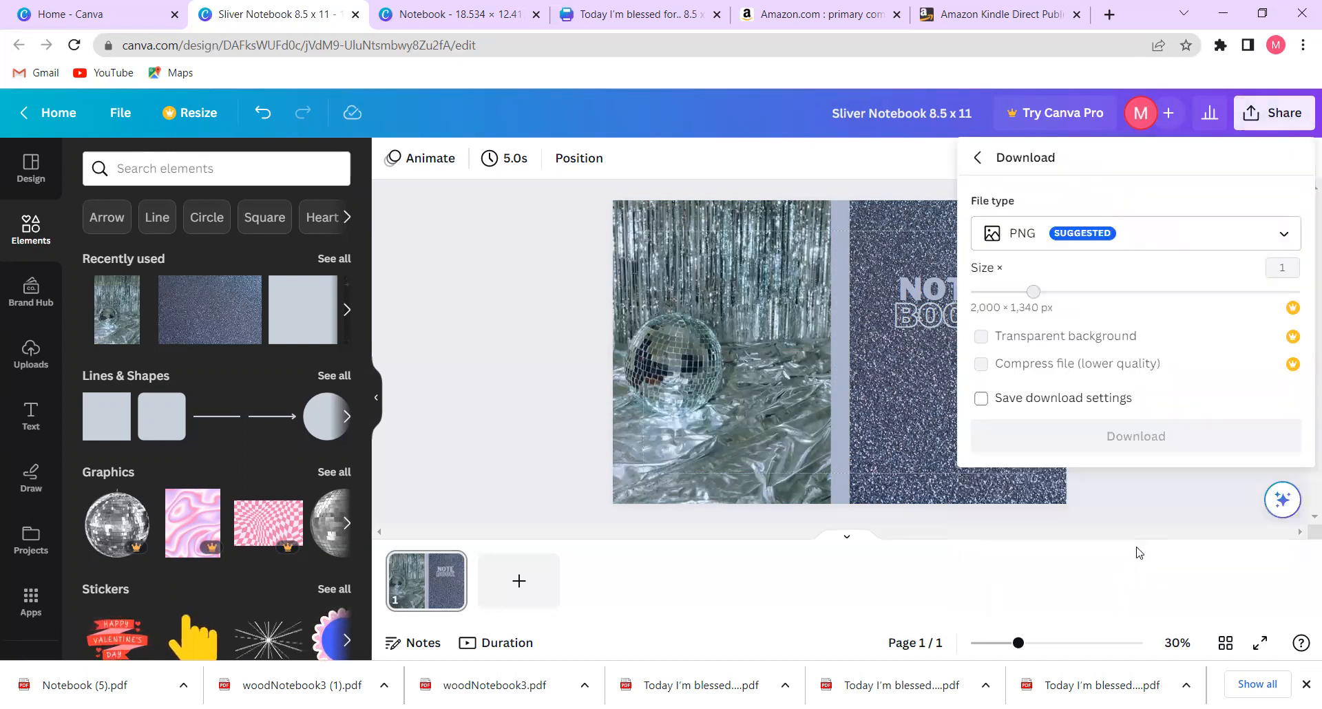
{"action": "left_click", "coordinate": [1176, 241]}
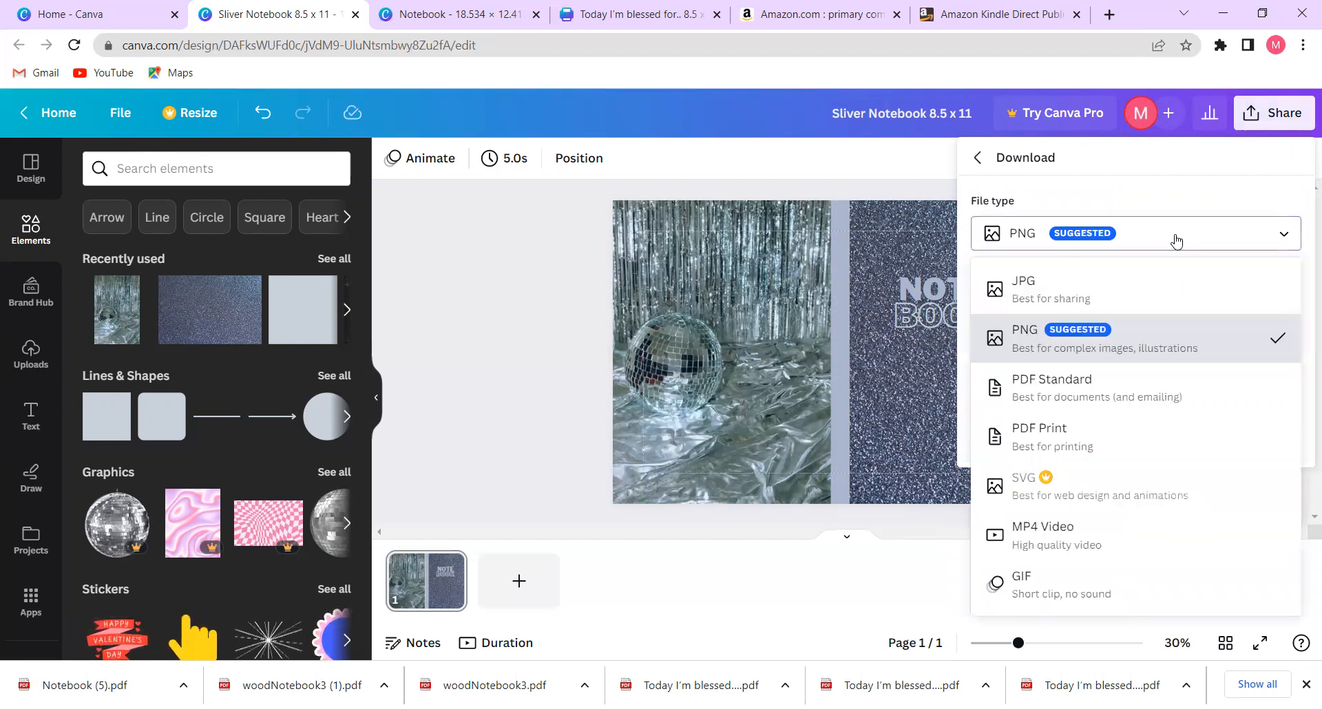
{"action": "left_click", "coordinate": [1103, 438]}
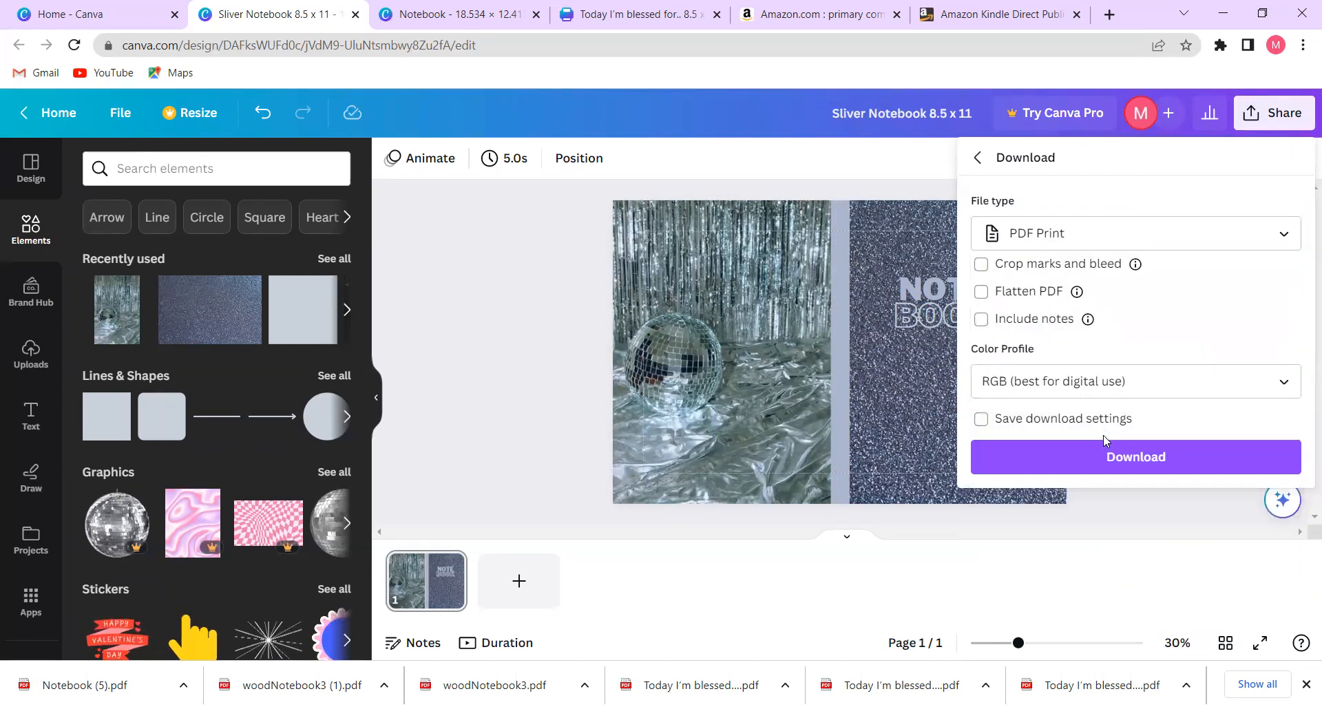
{"action": "left_click", "coordinate": [1204, 466]}
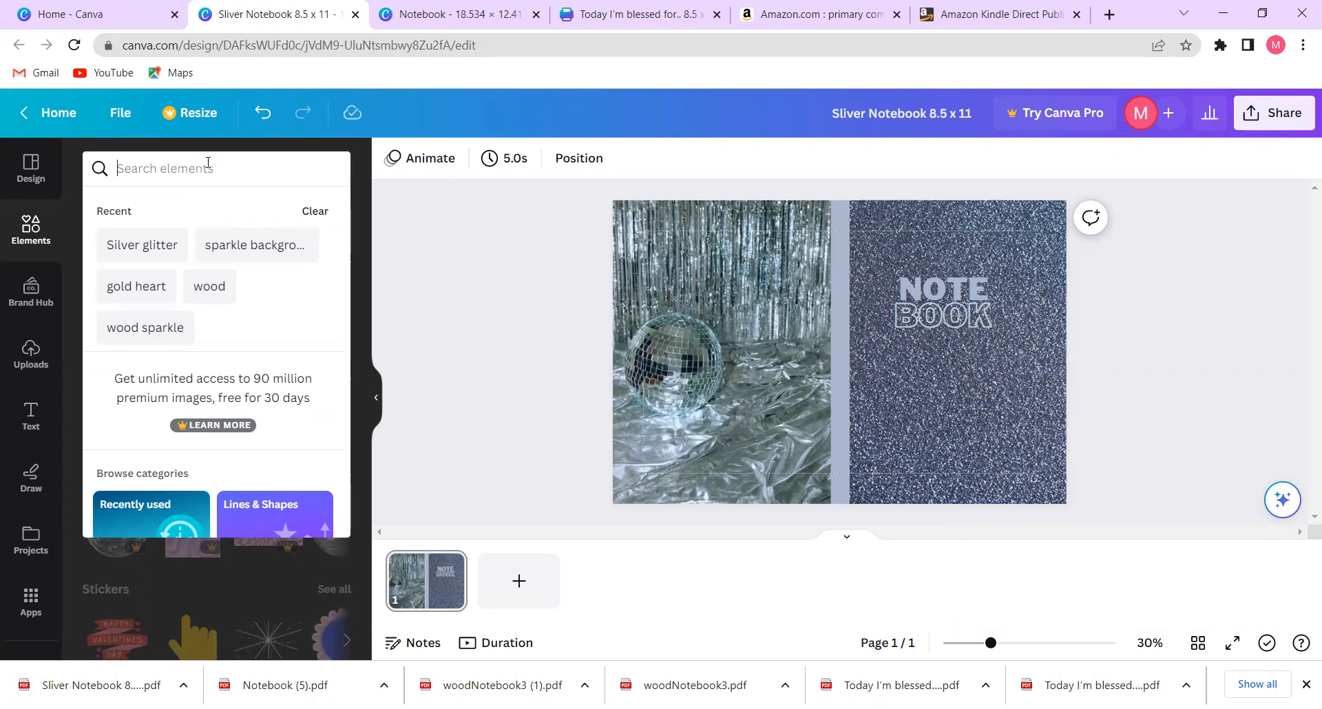
- Search the elements library for notebook images and look through the full set of photo results for a suitable notebook picture
{"action": "type", "text": "no"}
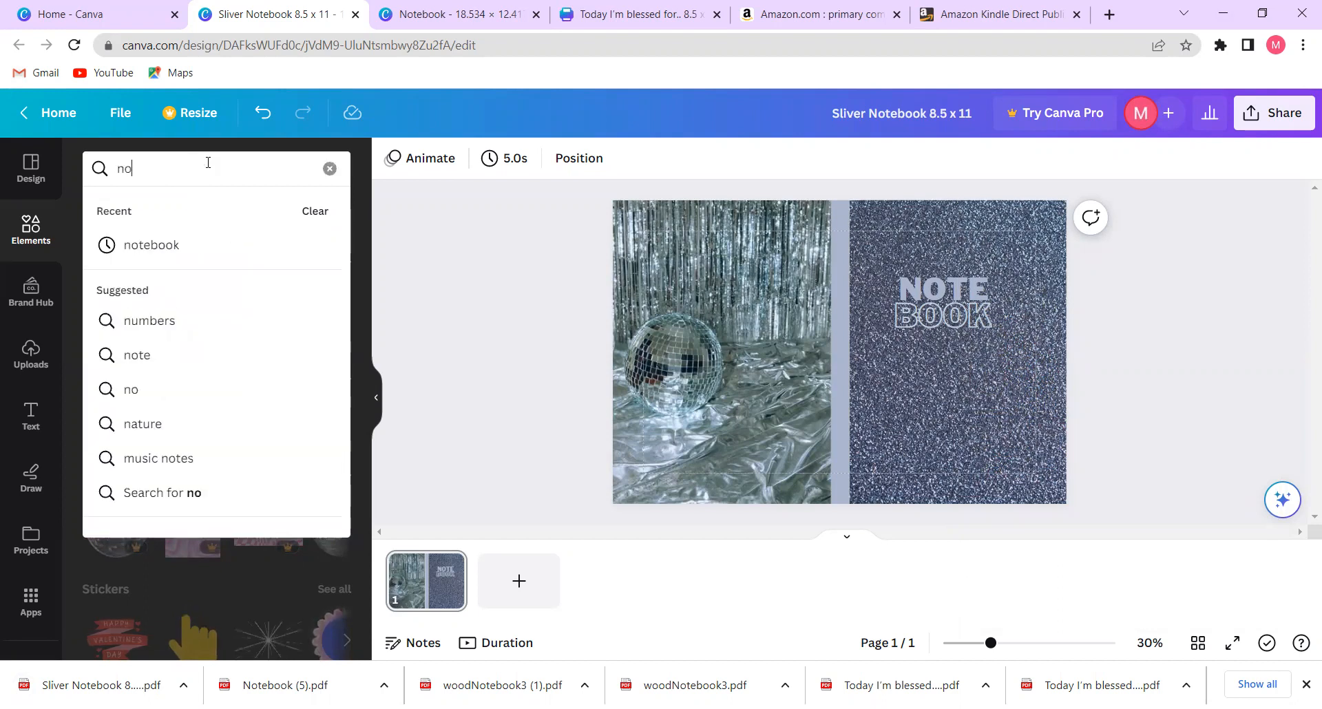
{"action": "type", "text": "ebook"}
{"action": "key", "text": "Return"}
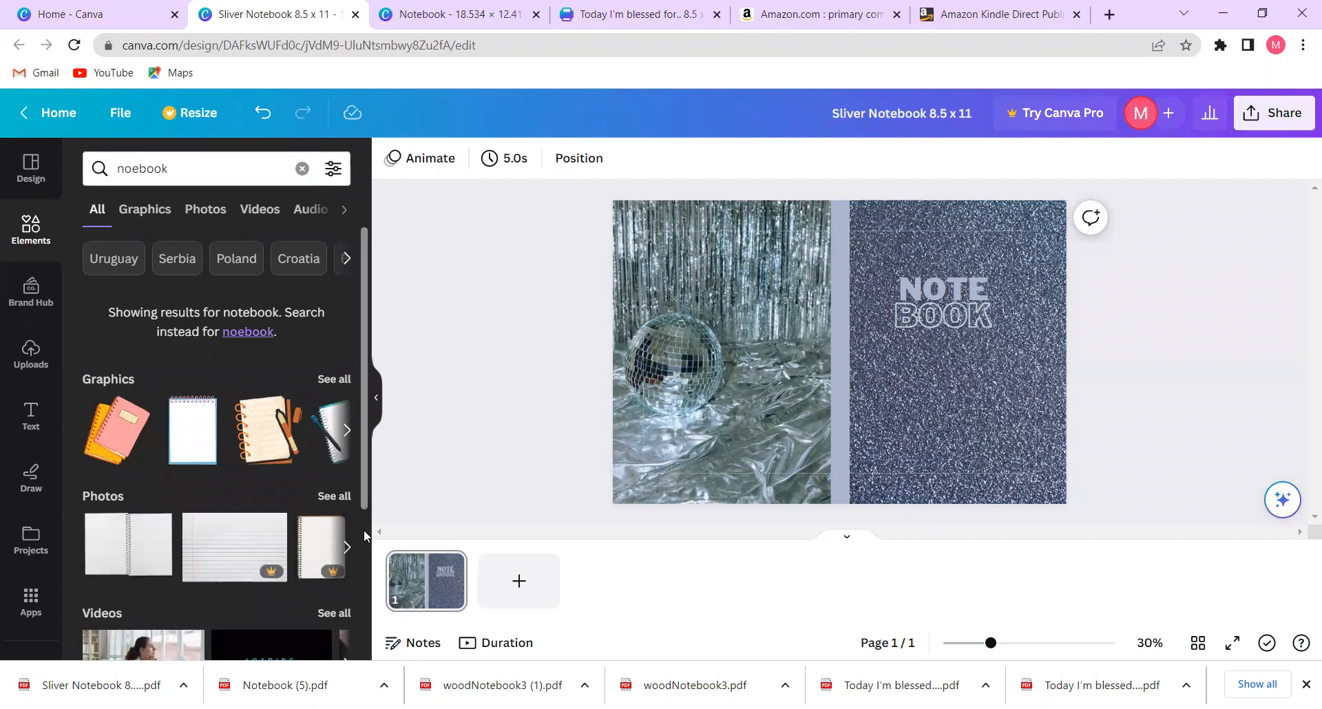
{"action": "scroll", "coordinate": [363, 530], "scroll_direction": "down", "scroll_amount": 3}
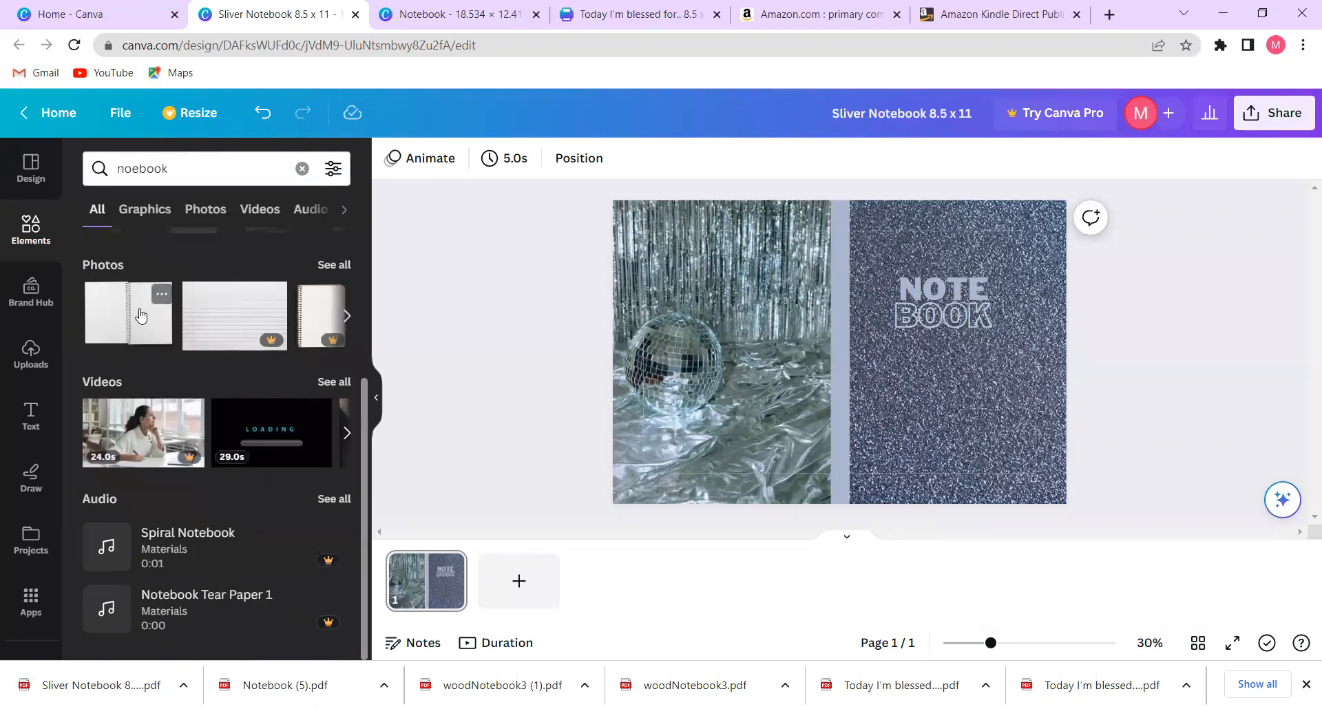
{"action": "left_click", "coordinate": [340, 264]}
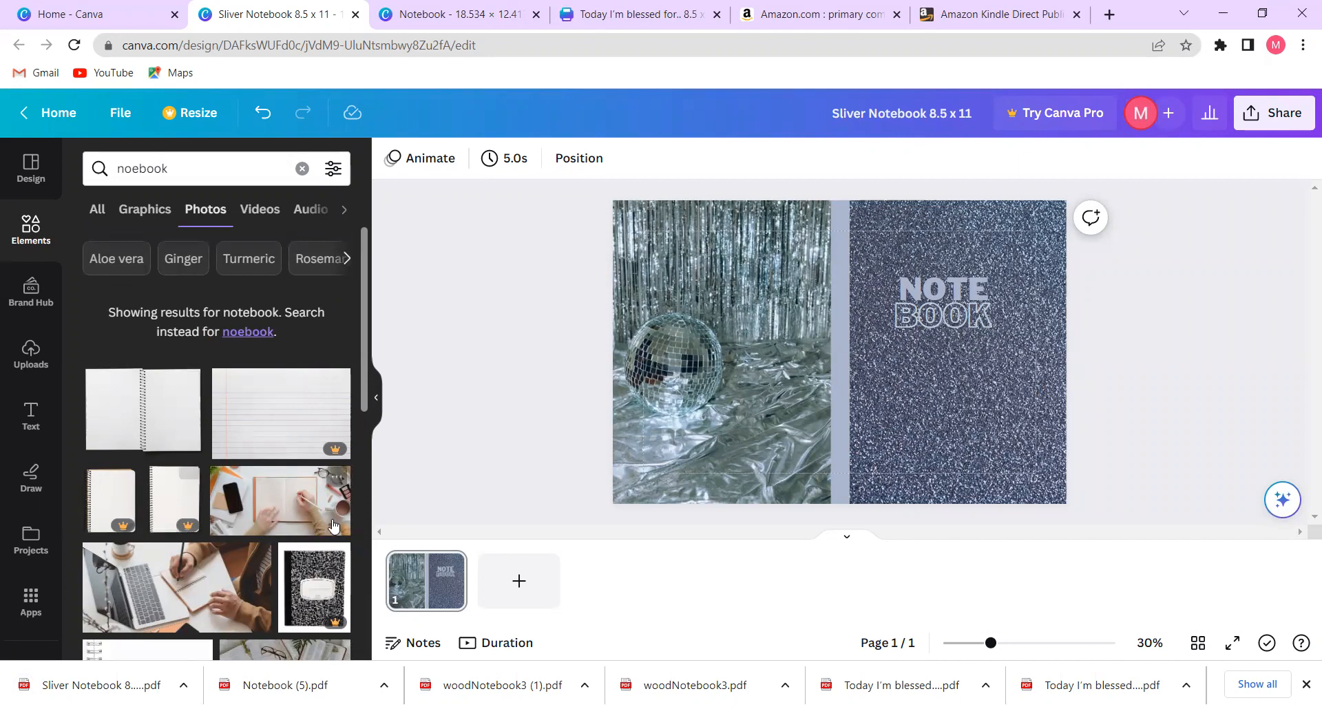
{"action": "scroll", "coordinate": [364, 561], "scroll_direction": "down", "scroll_amount": 5}
{"action": "scroll", "coordinate": [365, 564], "scroll_direction": "down", "scroll_amount": 8}
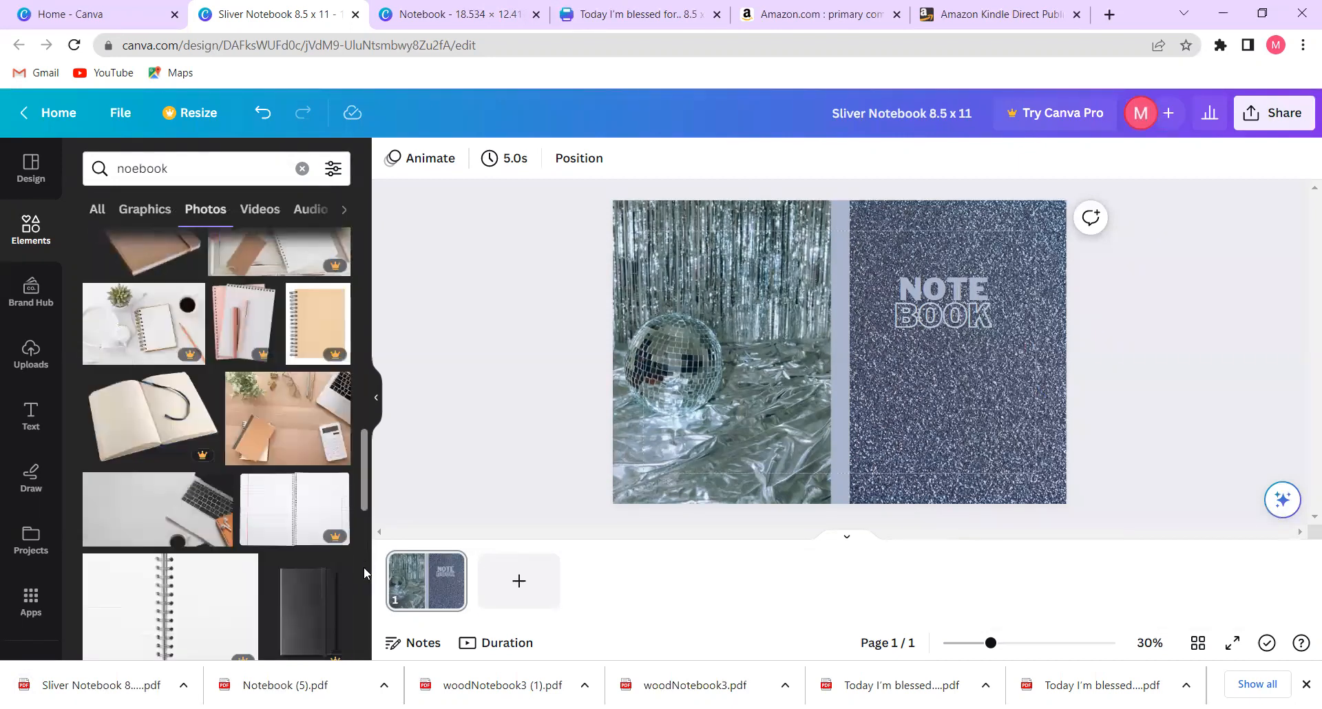
{"action": "scroll", "coordinate": [365, 572], "scroll_direction": "down", "scroll_amount": 5}
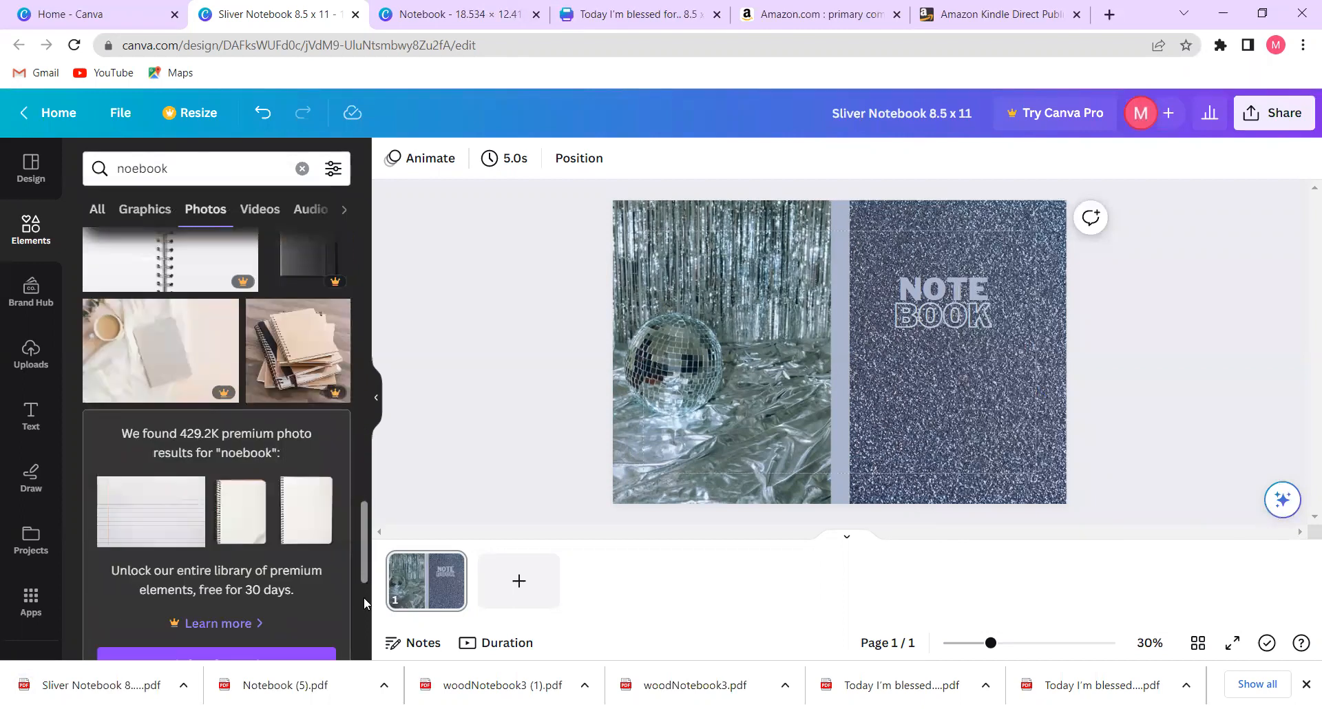
{"action": "scroll", "coordinate": [364, 604], "scroll_direction": "down", "scroll_amount": 5}
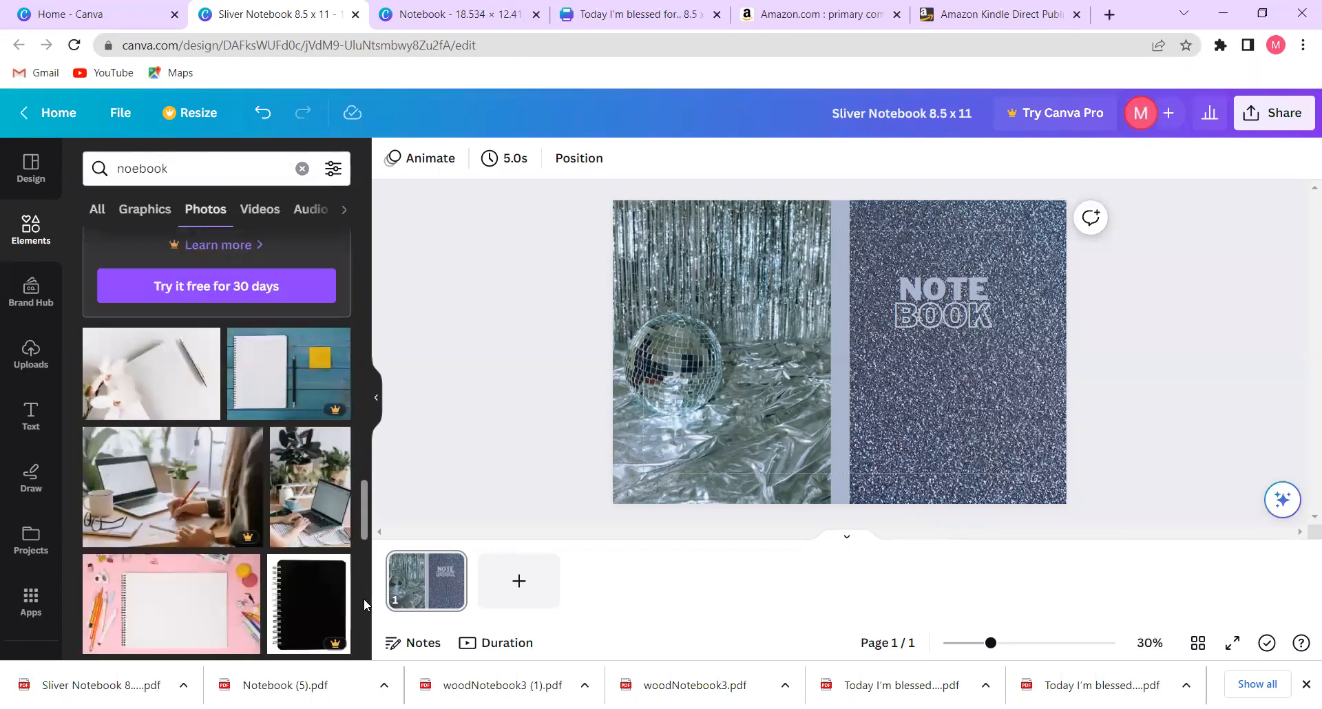